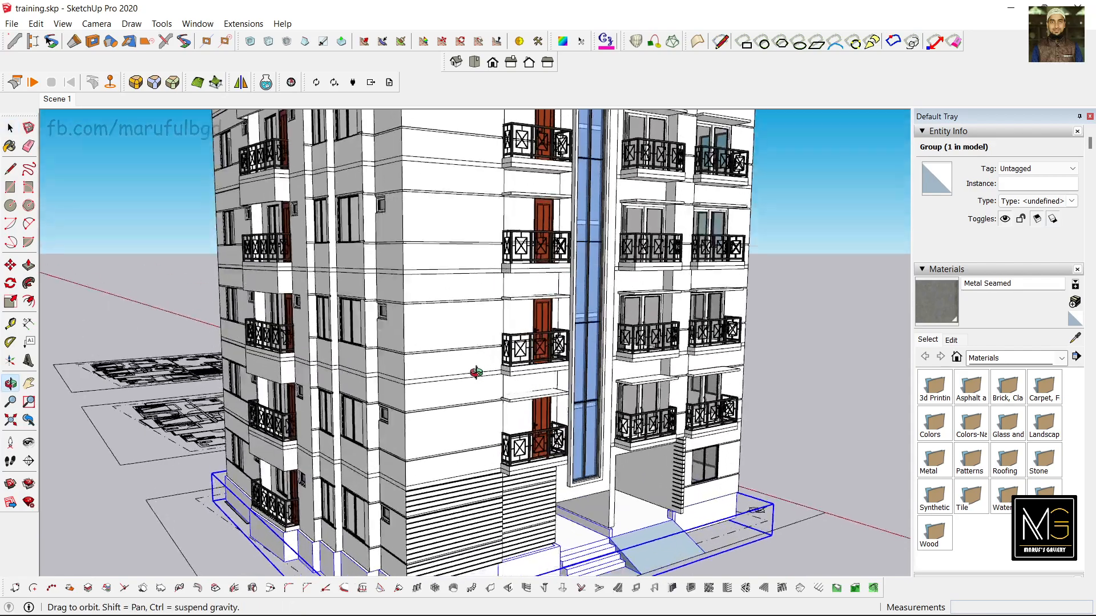
Open the building's base group for editing and select the sloped face of the entrance ramp
{"action": "middle_click_drag", "start_coordinate": [529, 456], "coordinate": [536, 401]}
{"action": "scroll", "coordinate": [526, 448], "scroll_direction": "up", "scroll_amount": 3}
{"action": "scroll", "coordinate": [536, 401], "scroll_direction": "up", "scroll_amount": 6}
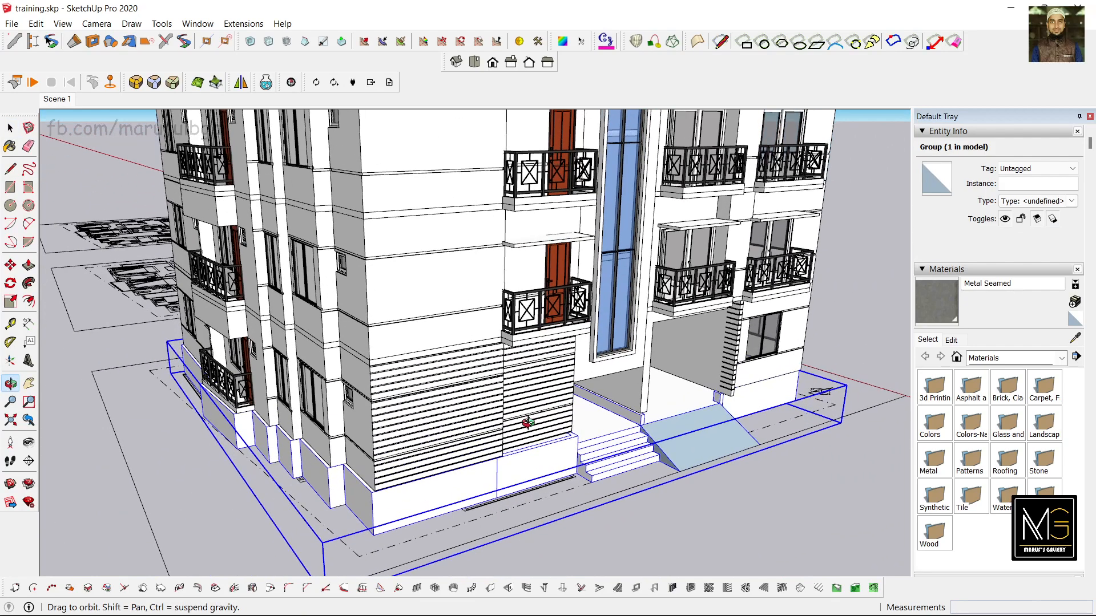
{"action": "scroll", "coordinate": [541, 470], "scroll_direction": "up", "scroll_amount": 6}
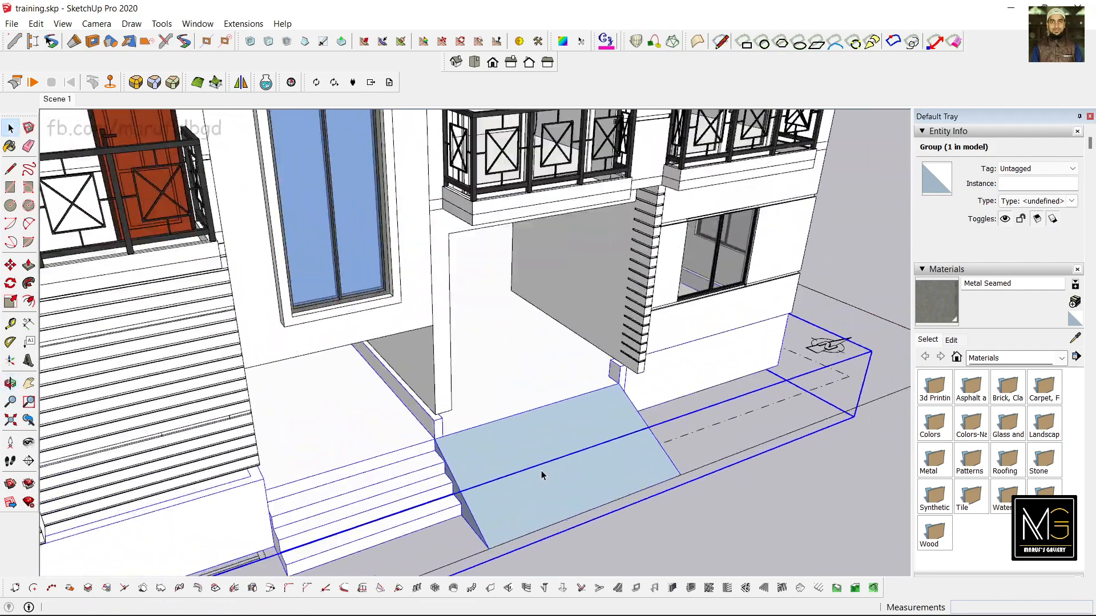
{"action": "left_click", "coordinate": [542, 471]}
{"action": "middle_click_drag", "start_coordinate": [542, 471], "coordinate": [502, 408]}
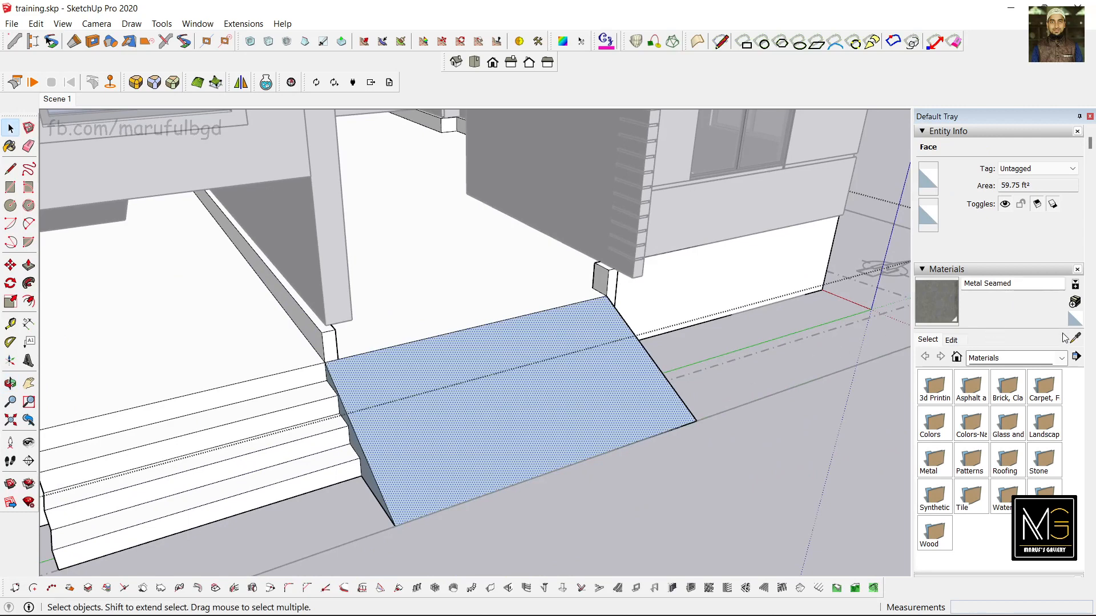
Look through the Brick, Cladding and Siding, Stone and Tile material collections for a ramp finish
{"action": "left_click", "coordinate": [1061, 359]}
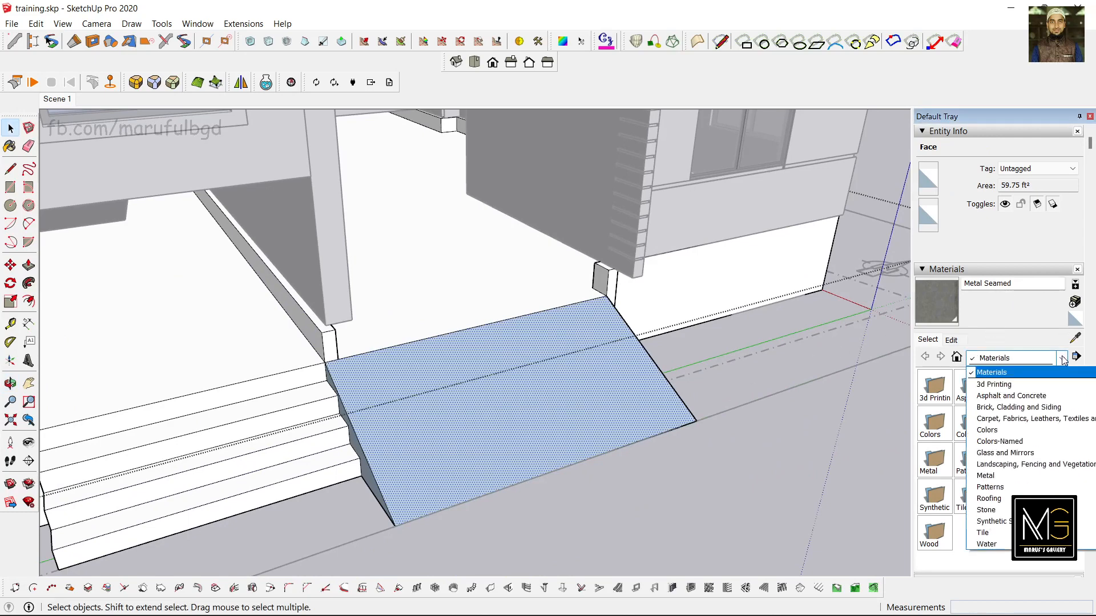
{"action": "left_click", "coordinate": [1031, 408]}
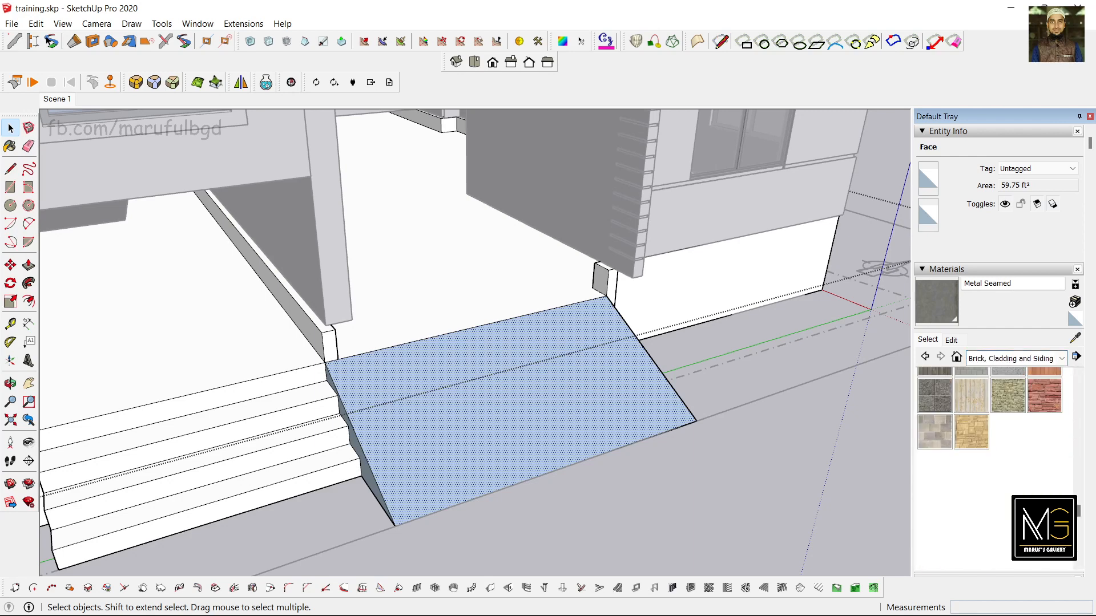
{"action": "scroll", "coordinate": [1027, 425], "scroll_direction": "up", "scroll_amount": 2}
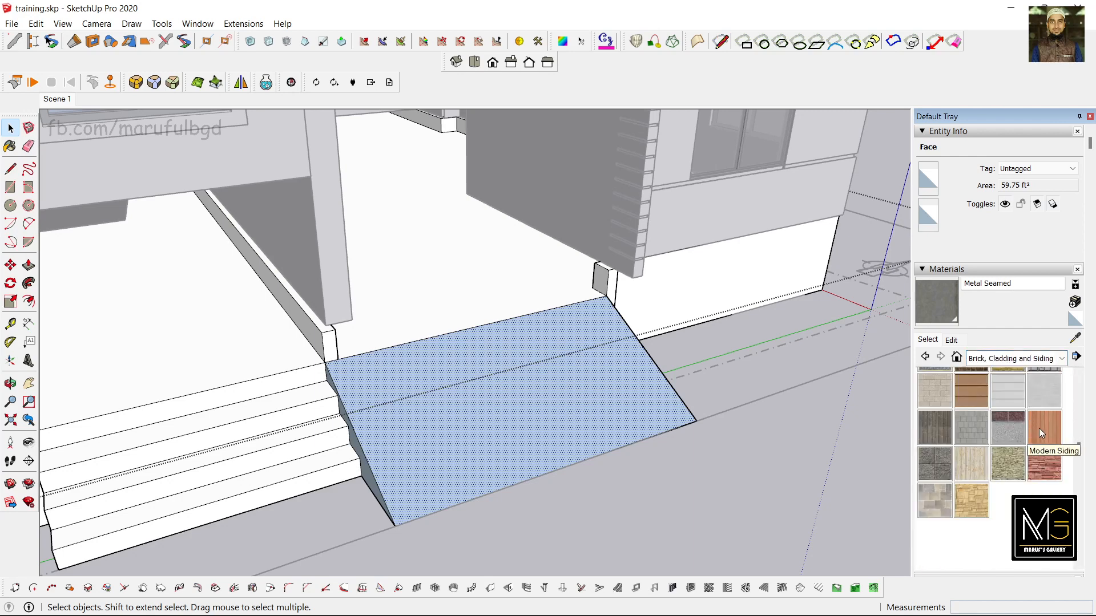
{"action": "left_click", "coordinate": [1058, 363]}
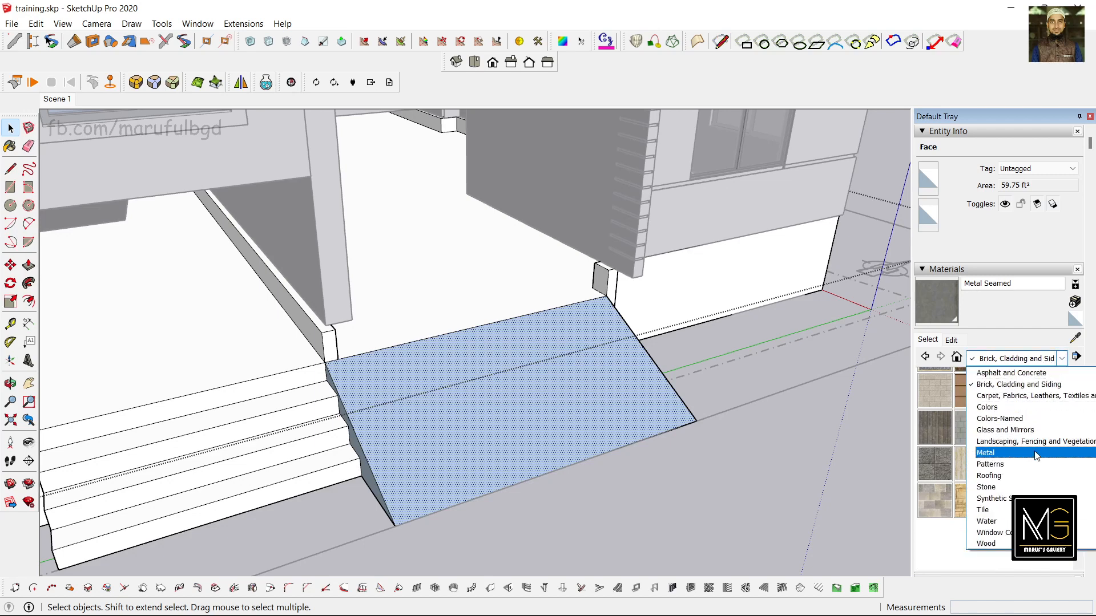
{"action": "left_click", "coordinate": [1017, 487]}
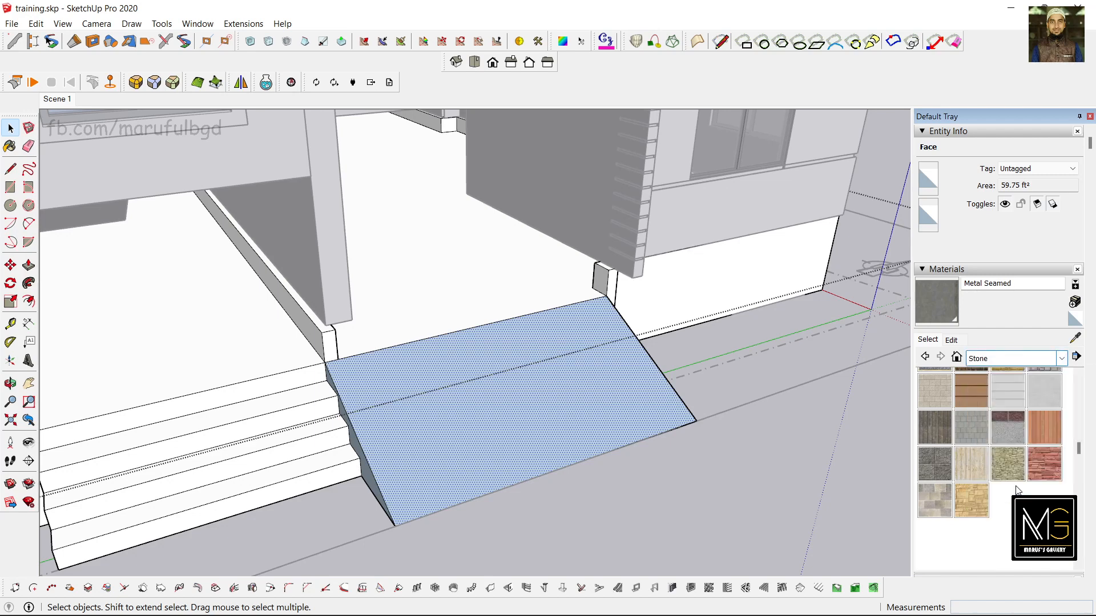
{"action": "left_click", "coordinate": [1062, 359]}
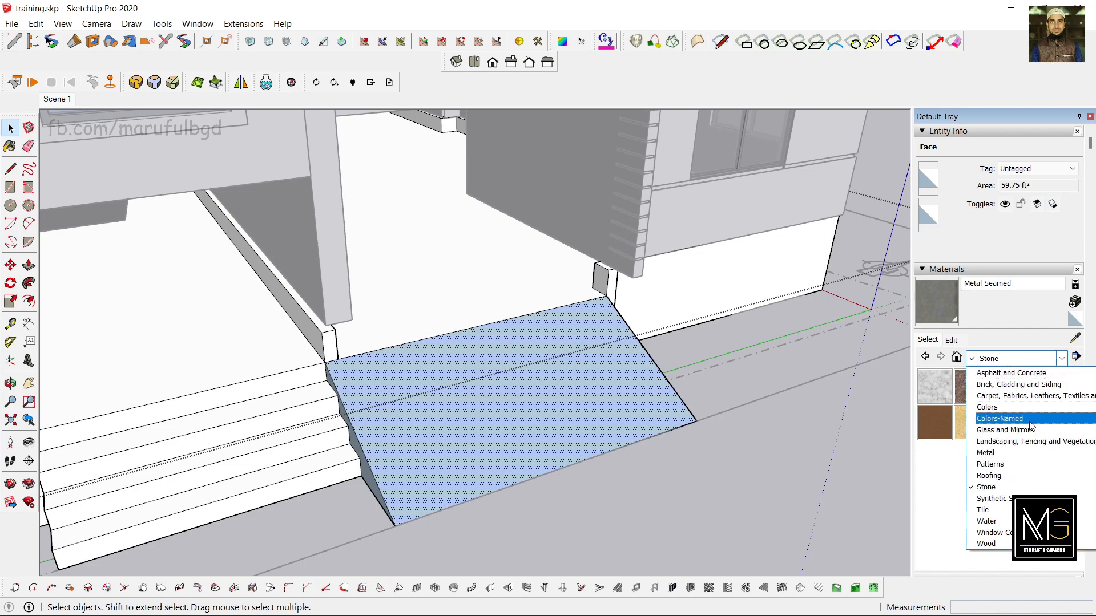
{"action": "left_click", "coordinate": [1007, 504]}
{"action": "scroll", "coordinate": [1021, 464], "scroll_direction": "down", "scroll_amount": 5}
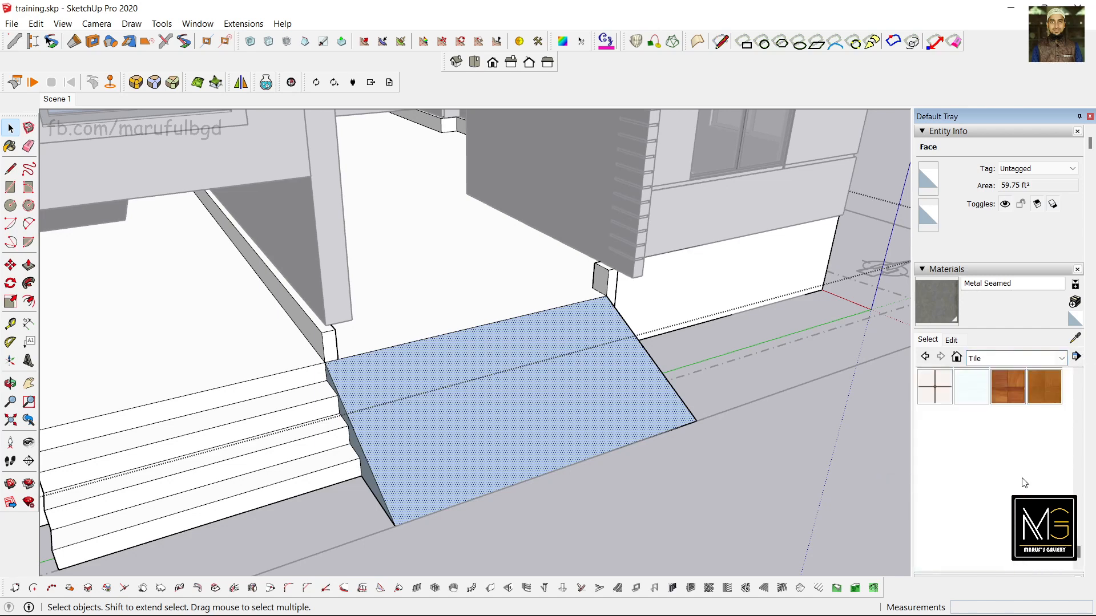
{"action": "scroll", "coordinate": [998, 503], "scroll_direction": "up", "scroll_amount": 2}
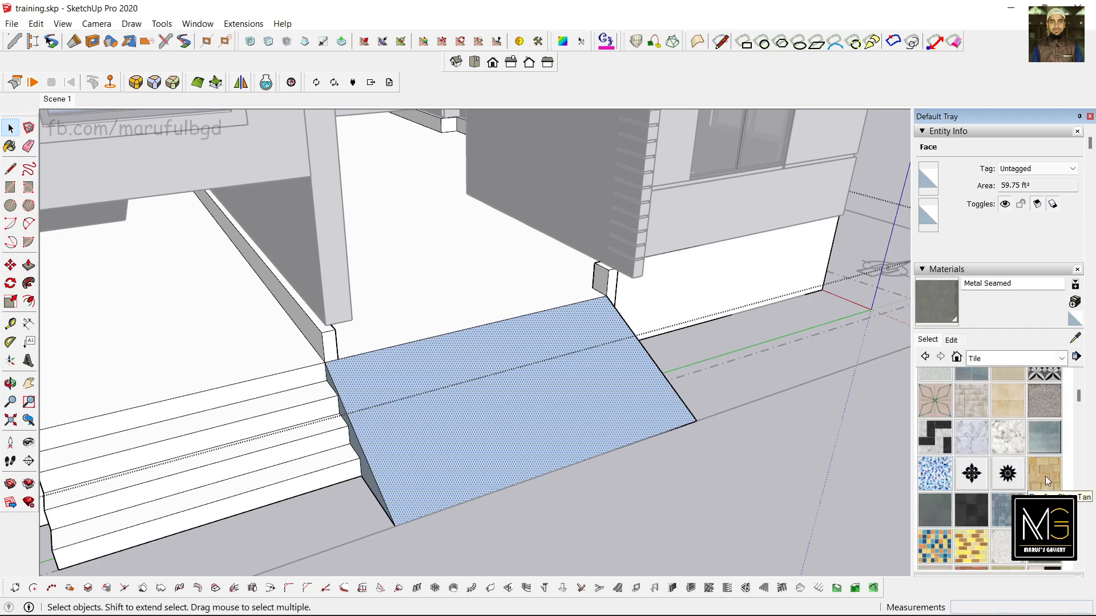
{"action": "scroll", "coordinate": [1045, 476], "scroll_direction": "up", "scroll_amount": 1}
Paint the entrance ramp with Brick Basket from the Brick, Cladding and Siding collection
{"action": "left_click", "coordinate": [1062, 359]}
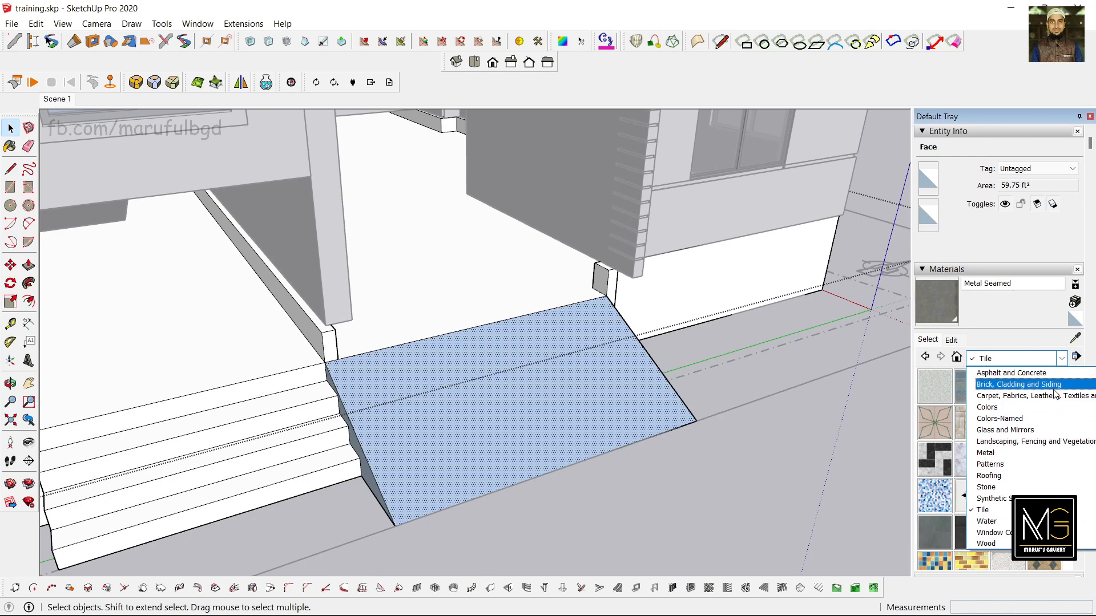
{"action": "left_click", "coordinate": [1027, 384]}
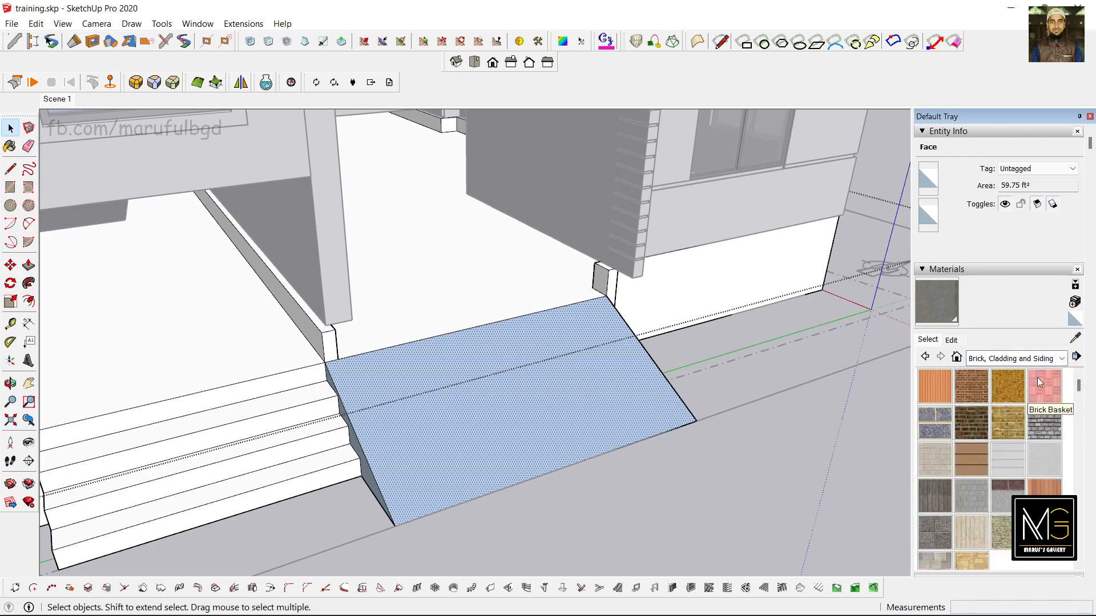
{"action": "left_click", "coordinate": [1037, 378]}
{"action": "left_click", "coordinate": [526, 396]}
Paint the lowest entrance step's riser, tread and side with Brick Colored Blue
{"action": "mouse_move", "coordinate": [526, 396]}
{"action": "middle_mouse_down"}
{"action": "mouse_move", "coordinate": [543, 398]}
{"action": "mouse_move", "coordinate": [555, 457]}
{"action": "mouse_move", "coordinate": [565, 448]}
{"action": "mouse_move", "coordinate": [479, 445]}
{"action": "mouse_move", "coordinate": [363, 416]}
{"action": "mouse_move", "coordinate": [601, 442]}
{"action": "mouse_move", "coordinate": [474, 421]}
{"action": "mouse_move", "coordinate": [527, 398]}
{"action": "mouse_move", "coordinate": [621, 430]}
{"action": "mouse_move", "coordinate": [535, 413]}
{"action": "mouse_move", "coordinate": [748, 416]}
{"action": "mouse_move", "coordinate": [550, 382]}
{"action": "mouse_move", "coordinate": [543, 457]}
{"action": "mouse_move", "coordinate": [772, 421]}
{"action": "mouse_move", "coordinate": [484, 399]}
{"action": "mouse_move", "coordinate": [697, 443]}
{"action": "mouse_move", "coordinate": [773, 425]}
{"action": "mouse_move", "coordinate": [594, 386]}
{"action": "middle_mouse_up"}
{"action": "scroll", "coordinate": [543, 397], "scroll_direction": "up", "scroll_amount": 3}
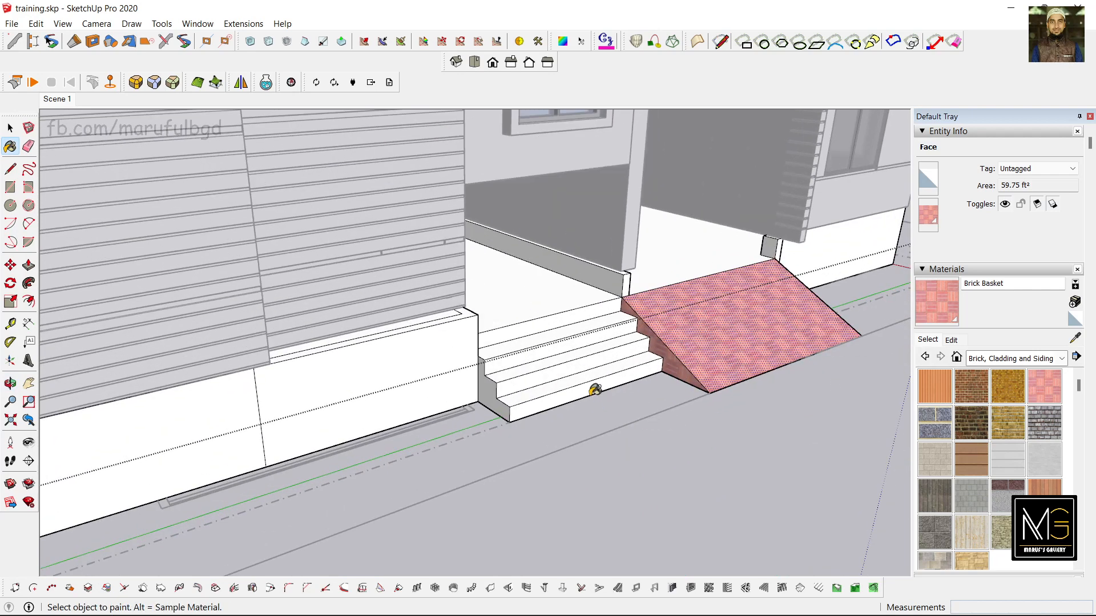
{"action": "key", "text": "space"}
{"action": "left_click", "coordinate": [569, 391]}
{"action": "left_click", "coordinate": [563, 401]}
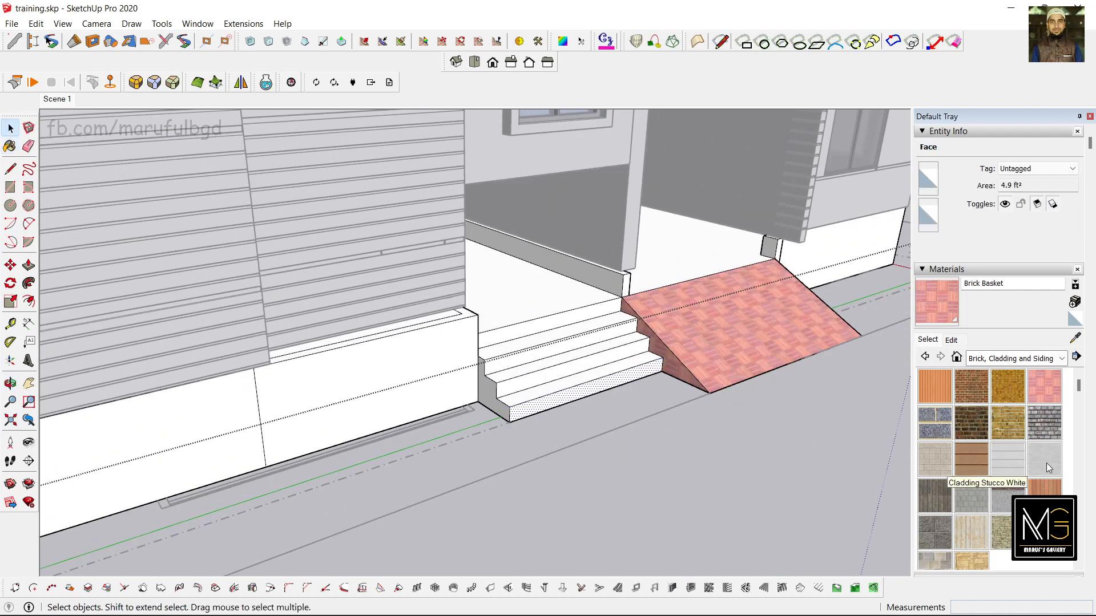
{"action": "scroll", "coordinate": [1047, 464], "scroll_direction": "down", "scroll_amount": 3}
{"action": "scroll", "coordinate": [1045, 464], "scroll_direction": "up", "scroll_amount": 2}
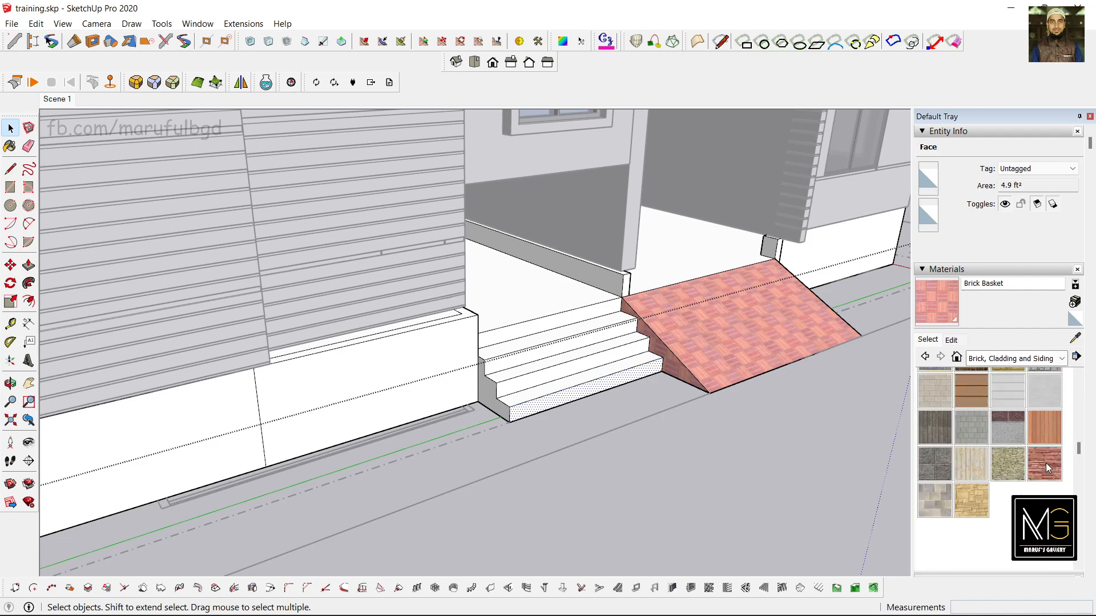
{"action": "scroll", "coordinate": [1042, 462], "scroll_direction": "up", "scroll_amount": 5}
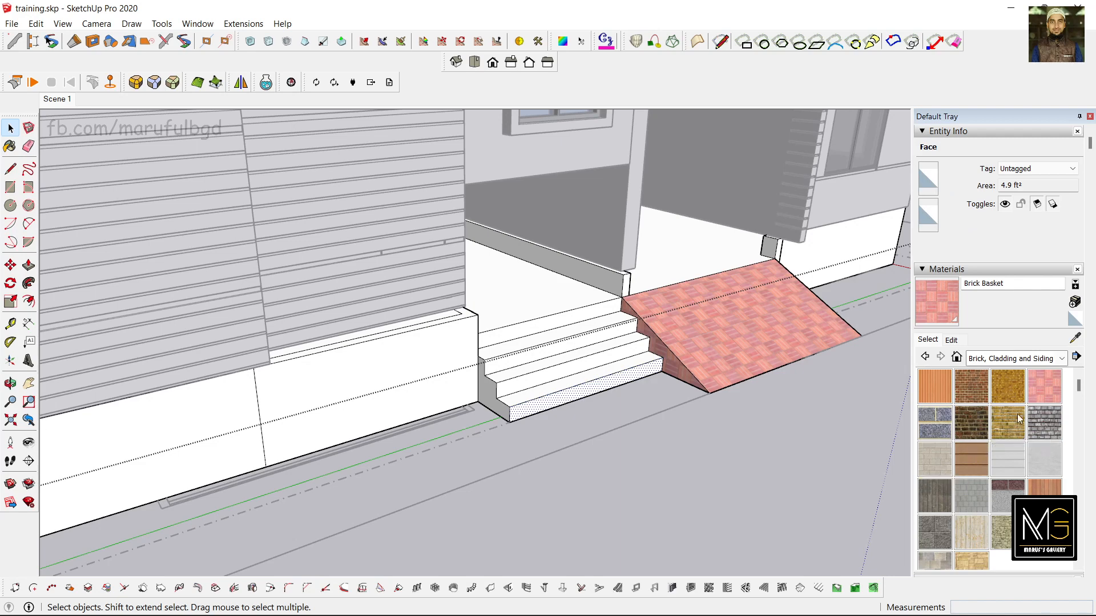
{"action": "left_click", "coordinate": [941, 433]}
{"action": "scroll", "coordinate": [624, 408], "scroll_direction": "up", "scroll_amount": 2}
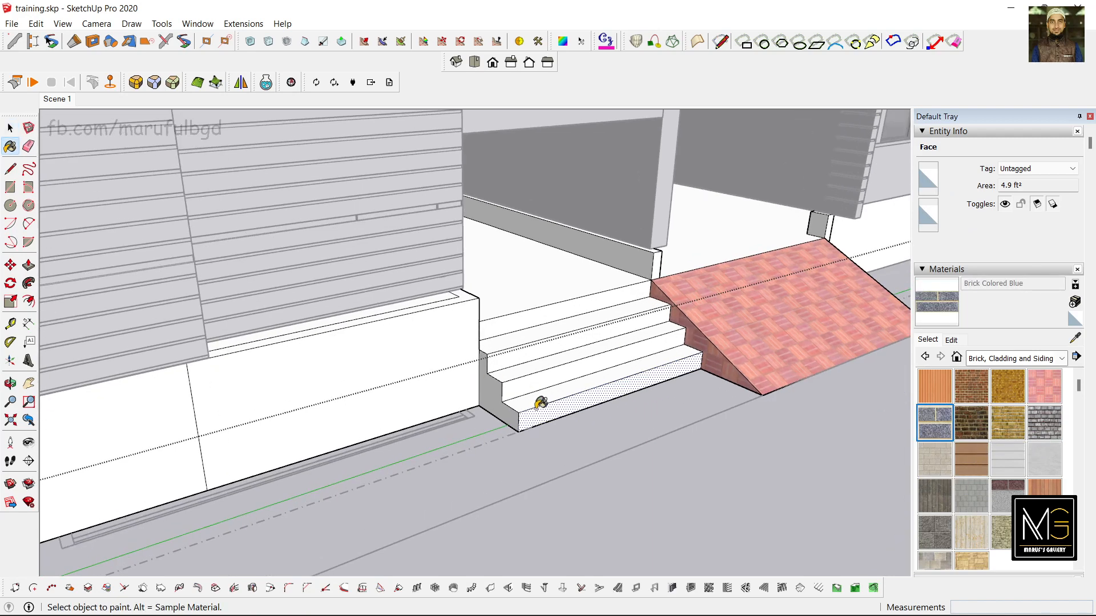
{"action": "left_click", "coordinate": [551, 396]}
{"action": "left_click", "coordinate": [525, 406]}
{"action": "left_click", "coordinate": [514, 402]}
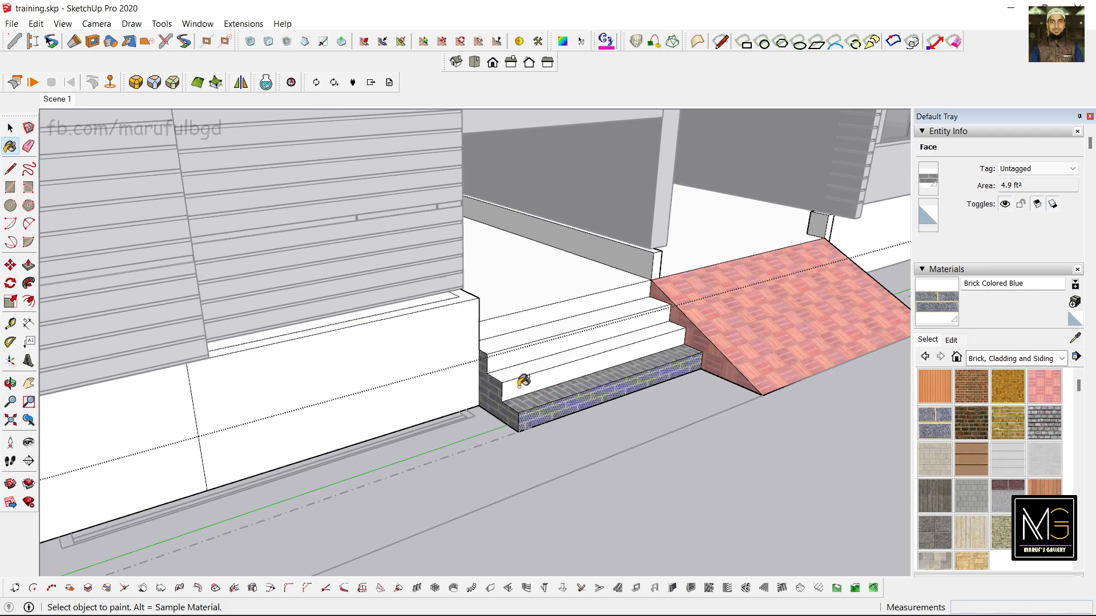
Paint the treads and risers of the remaining entrance steps with Brick Colored Blue and close the base group
{"action": "left_click", "coordinate": [519, 387]}
{"action": "left_click", "coordinate": [524, 373]}
{"action": "mouse_move", "coordinate": [523, 373]}
{"action": "middle_mouse_down"}
{"action": "mouse_move", "coordinate": [525, 392]}
{"action": "mouse_move", "coordinate": [497, 382]}
{"action": "mouse_move", "coordinate": [526, 343]}
{"action": "middle_mouse_up"}
{"action": "scroll", "coordinate": [525, 371], "scroll_direction": "up", "scroll_amount": 2}
{"action": "left_click", "coordinate": [529, 354]}
{"action": "left_click", "coordinate": [520, 365]}
{"action": "scroll", "coordinate": [526, 343], "scroll_direction": "up", "scroll_amount": 1}
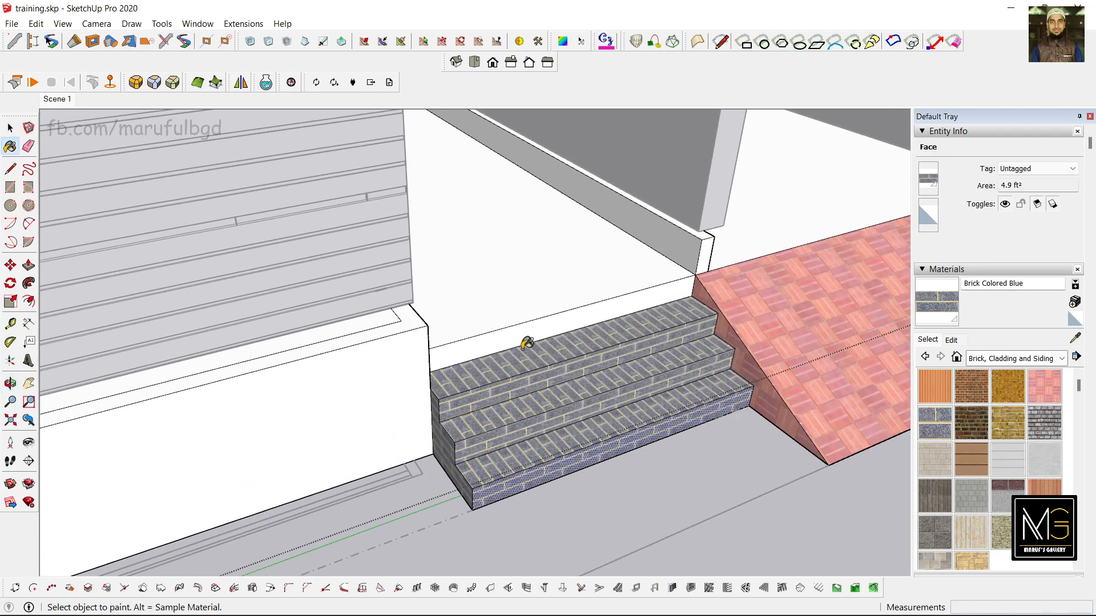
{"action": "scroll", "coordinate": [559, 342], "scroll_direction": "down", "scroll_amount": 6}
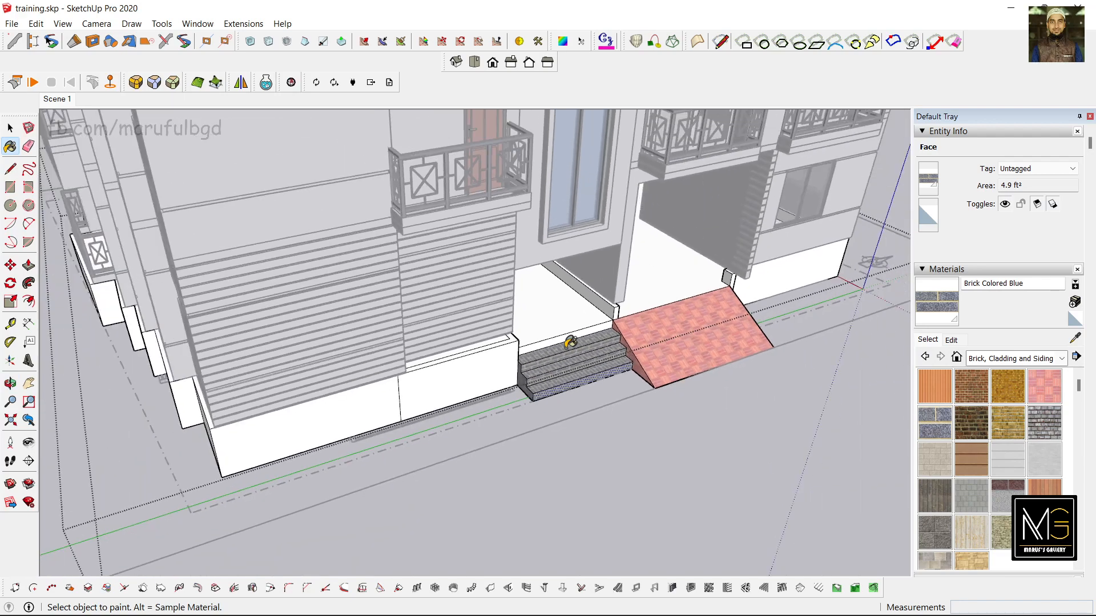
{"action": "scroll", "coordinate": [571, 341], "scroll_direction": "down", "scroll_amount": 4}
{"action": "key", "text": "space"}
{"action": "middle_click_drag", "start_coordinate": [628, 427], "coordinate": [649, 409]}
{"action": "left_click", "coordinate": [485, 402]}
Paint the whole base group with Blacktop Old 02 from Asphalt and Concrete and clear the selection
{"action": "scroll", "coordinate": [454, 415], "scroll_direction": "up", "scroll_amount": 1}
{"action": "scroll", "coordinate": [543, 359], "scroll_direction": "up", "scroll_amount": 3}
{"action": "scroll", "coordinate": [609, 408], "scroll_direction": "up", "scroll_amount": 3}
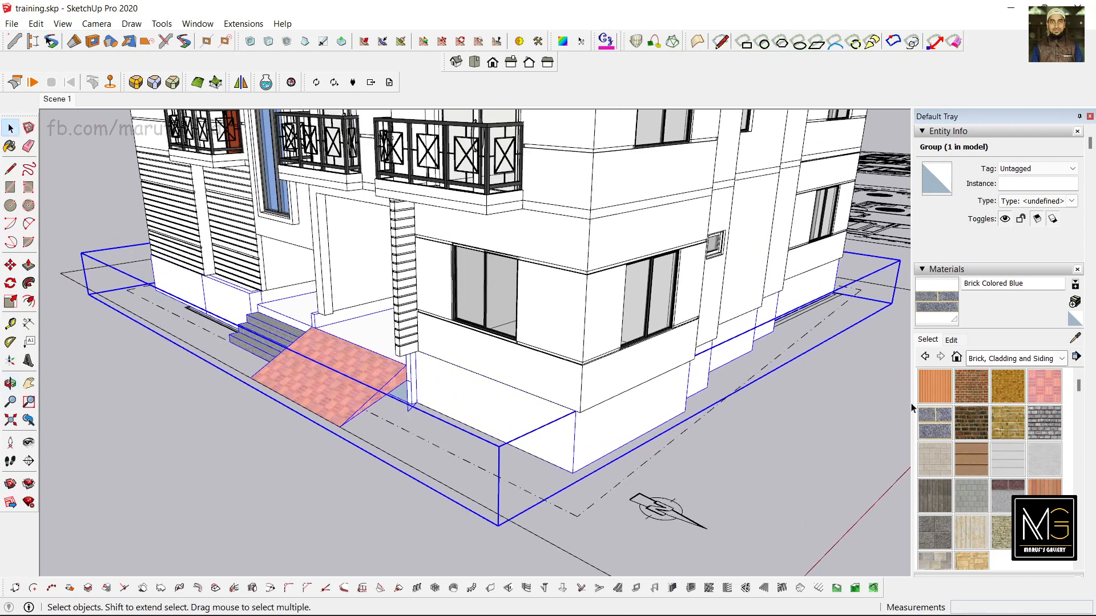
{"action": "left_click", "coordinate": [1058, 358]}
{"action": "scroll", "coordinate": [1043, 399], "scroll_direction": "up", "scroll_amount": 1}
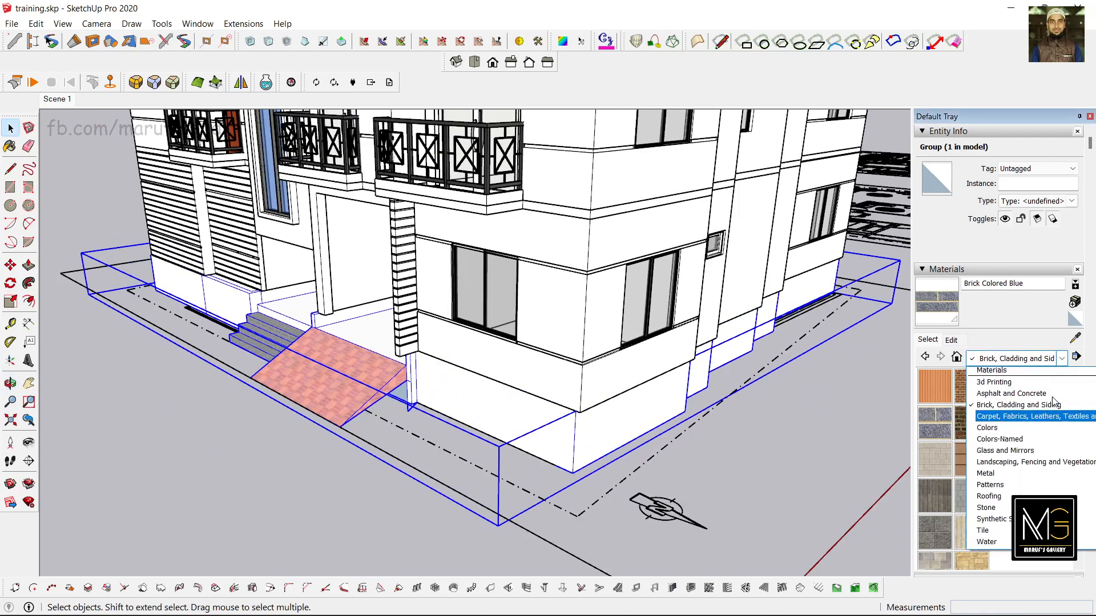
{"action": "left_click", "coordinate": [1043, 406]}
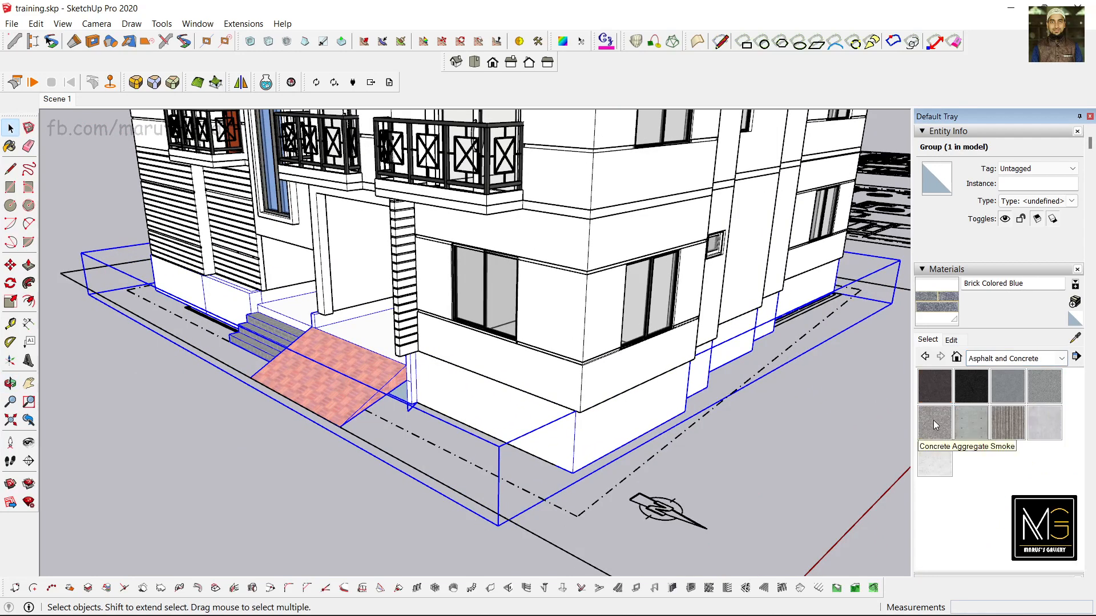
{"action": "left_click", "coordinate": [1044, 386]}
{"action": "left_click", "coordinate": [653, 413]}
{"action": "key", "text": "space"}
{"action": "mouse_move", "coordinate": [654, 413]}
{"action": "middle_mouse_down"}
{"action": "mouse_move", "coordinate": [410, 350]}
{"action": "mouse_move", "coordinate": [620, 381]}
{"action": "middle_mouse_up"}
{"action": "left_click", "coordinate": [639, 410]}
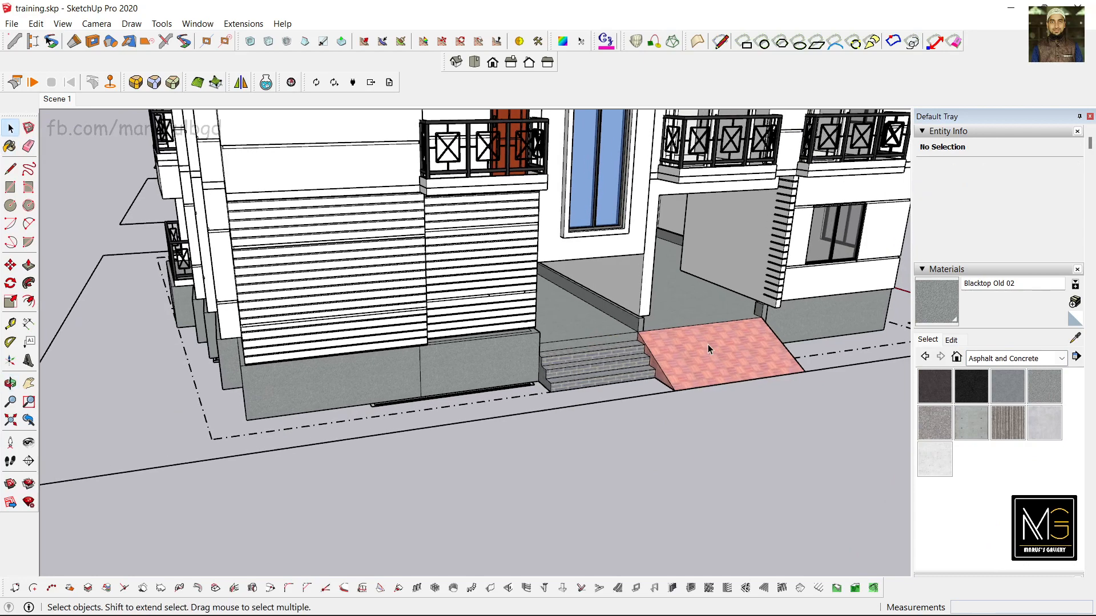
Open the base group for editing and select the ground-floor slab face behind the brick ramp
{"action": "scroll", "coordinate": [708, 344], "scroll_direction": "up", "scroll_amount": 5}
{"action": "middle_click_drag", "start_coordinate": [693, 334], "coordinate": [679, 311]}
{"action": "scroll", "coordinate": [614, 286], "scroll_direction": "up", "scroll_amount": 3}
{"action": "middle_click_drag", "start_coordinate": [614, 286], "coordinate": [516, 317]}
{"action": "scroll", "coordinate": [563, 298], "scroll_direction": "down", "scroll_amount": 3}
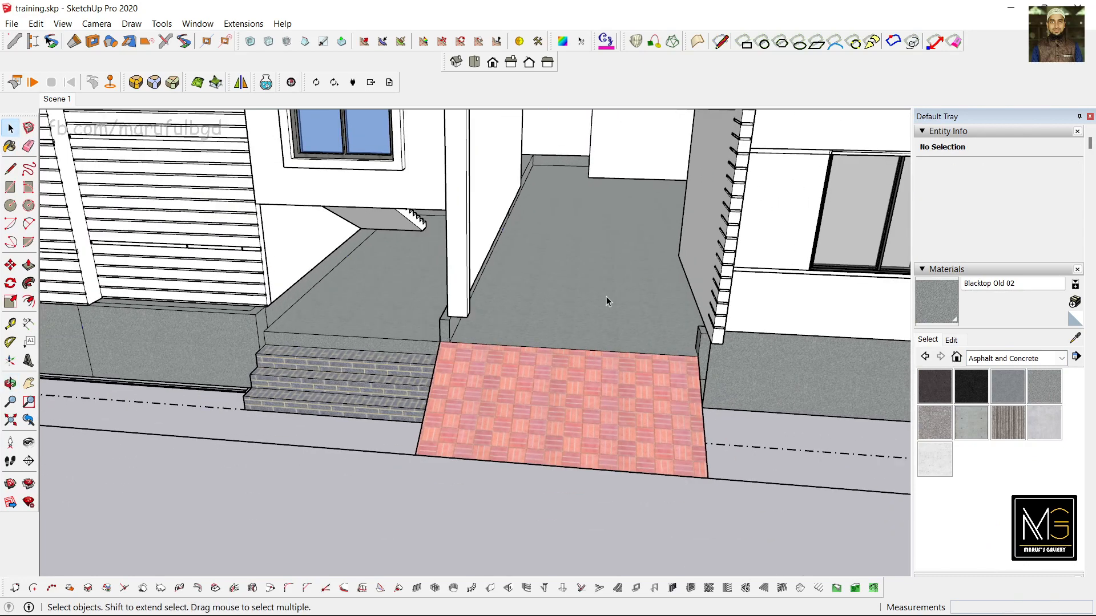
{"action": "double_click", "coordinate": [606, 297]}
{"action": "middle_click_drag", "start_coordinate": [613, 326], "coordinate": [531, 328]}
{"action": "left_click", "coordinate": [656, 324]}
Paint the ground-floor slab face with Tile Limestone Large from the Tile collection
{"action": "left_click", "coordinate": [1062, 359]}
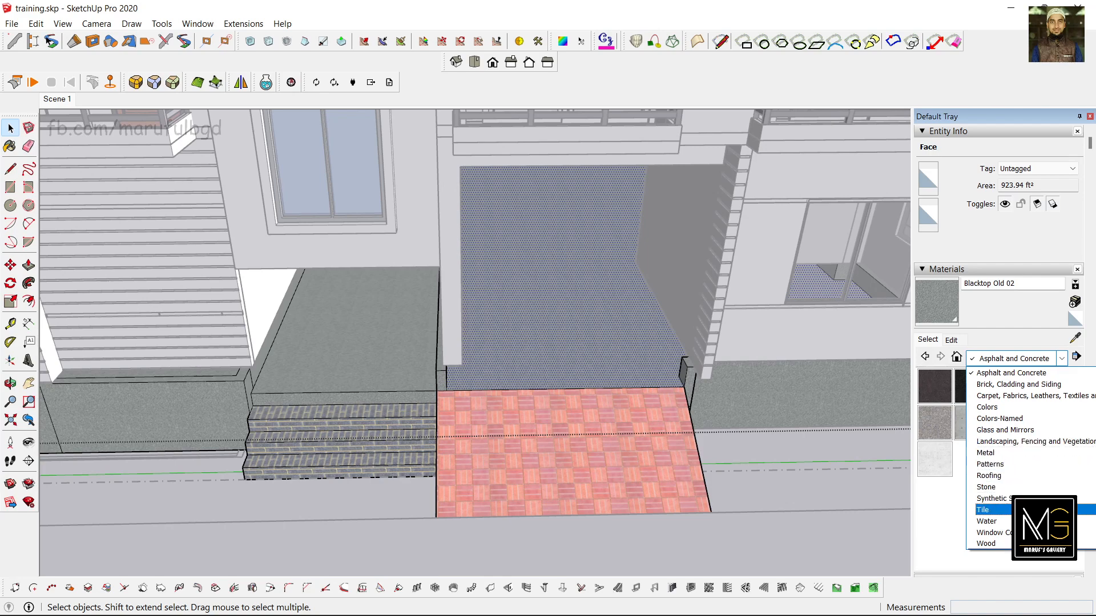
{"action": "left_click", "coordinate": [1021, 510]}
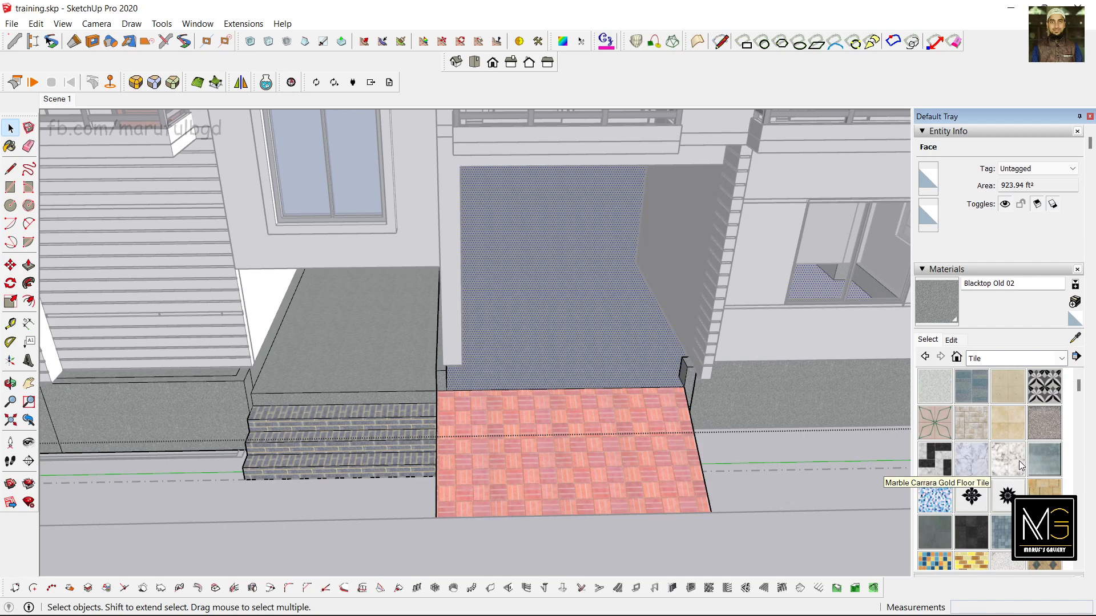
{"action": "mouse_move", "coordinate": [614, 362]}
{"action": "middle_mouse_down"}
{"action": "mouse_move", "coordinate": [592, 284]}
{"action": "mouse_move", "coordinate": [628, 325]}
{"action": "mouse_move", "coordinate": [633, 366]}
{"action": "middle_mouse_up"}
{"action": "scroll", "coordinate": [1056, 489], "scroll_direction": "down", "scroll_amount": 3}
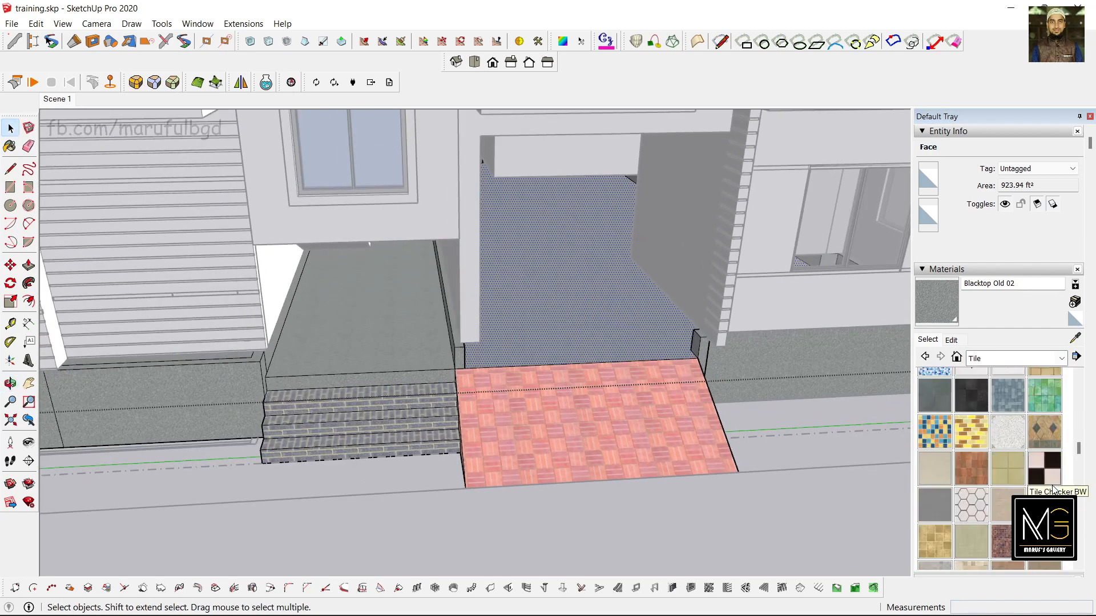
{"action": "scroll", "coordinate": [1052, 489], "scroll_direction": "down", "scroll_amount": 2}
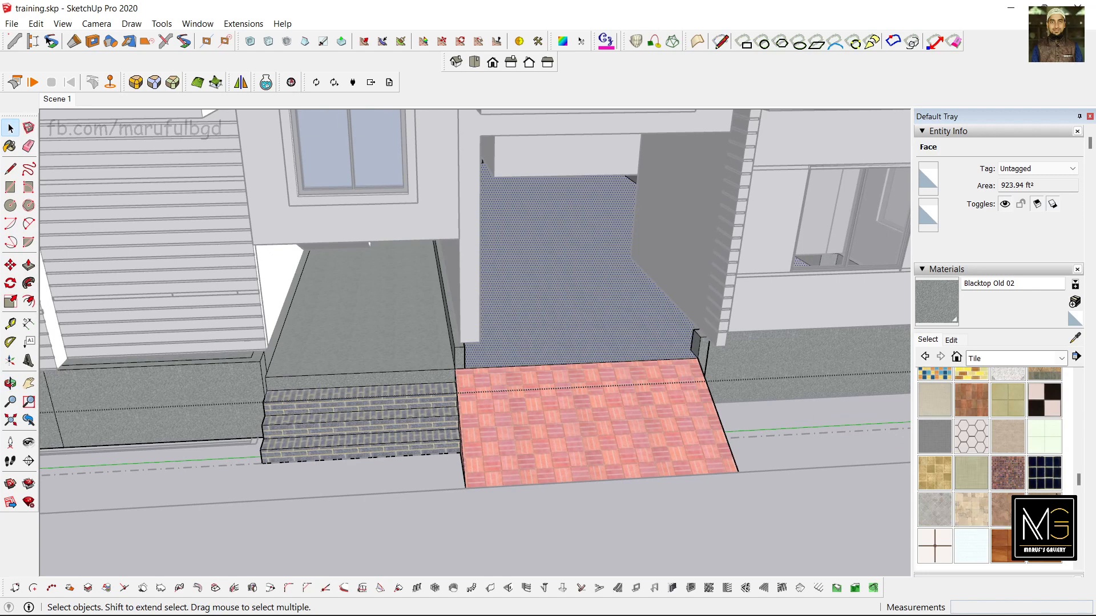
{"action": "left_click", "coordinate": [1051, 447]}
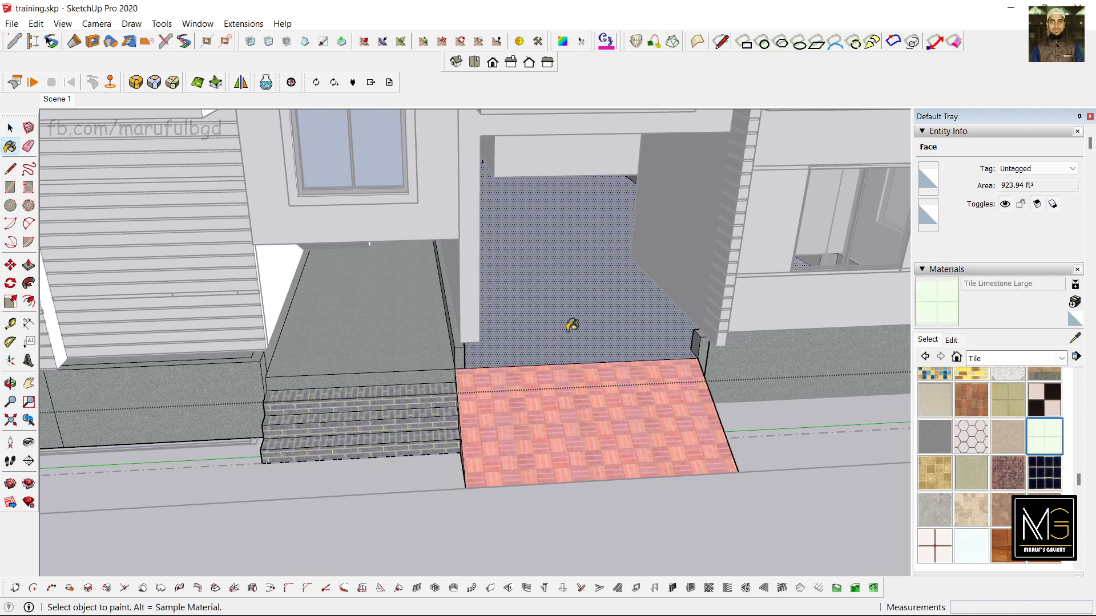
{"action": "left_click", "coordinate": [571, 323]}
Examine the tile pattern on the floor up close and the texture settings of Tile Limestone Large
{"action": "middle_click_drag", "start_coordinate": [574, 322], "coordinate": [606, 382]}
{"action": "scroll", "coordinate": [570, 362], "scroll_direction": "up", "scroll_amount": 6}
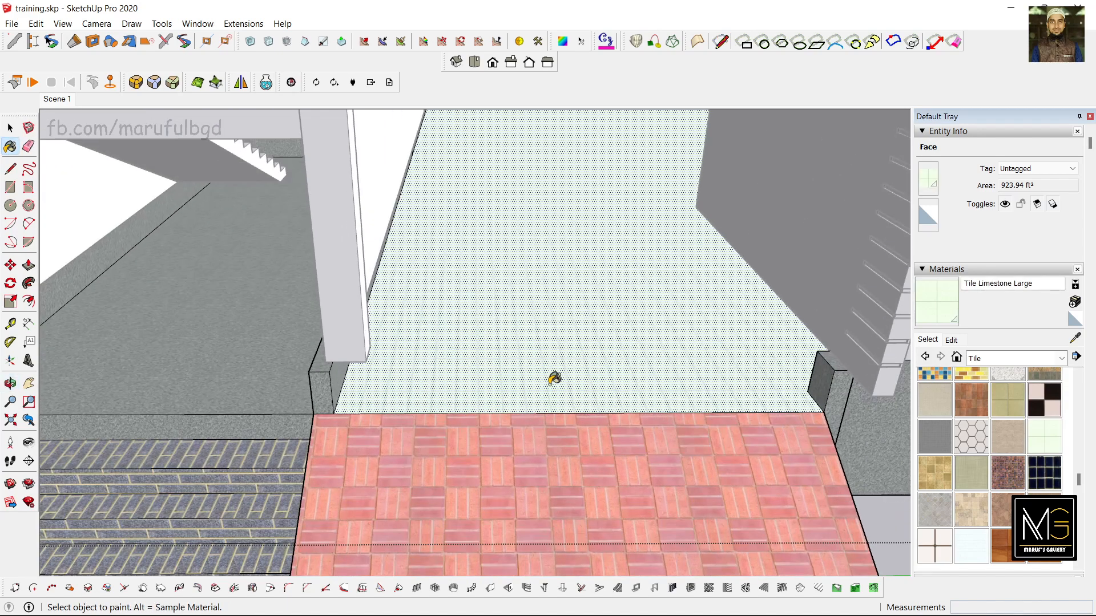
{"action": "scroll", "coordinate": [554, 378], "scroll_direction": "up", "scroll_amount": 5}
{"action": "middle_click_drag", "start_coordinate": [548, 377], "coordinate": [628, 365]}
{"action": "left_click", "coordinate": [951, 341]}
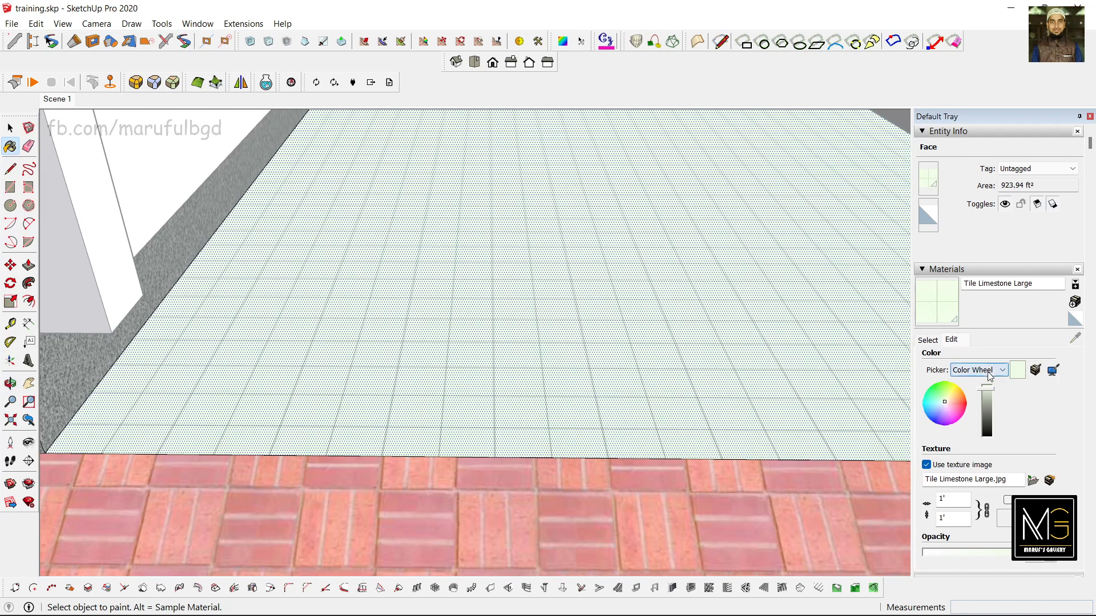
{"action": "scroll", "coordinate": [497, 303], "scroll_direction": "down", "scroll_amount": 6}
{"action": "mouse_move", "coordinate": [497, 310]}
{"action": "middle_mouse_down"}
{"action": "mouse_move", "coordinate": [529, 258]}
{"action": "mouse_move", "coordinate": [450, 230]}
{"action": "mouse_move", "coordinate": [367, 252]}
{"action": "mouse_move", "coordinate": [474, 273]}
{"action": "mouse_move", "coordinate": [489, 294]}
{"action": "mouse_move", "coordinate": [526, 279]}
{"action": "middle_mouse_up"}
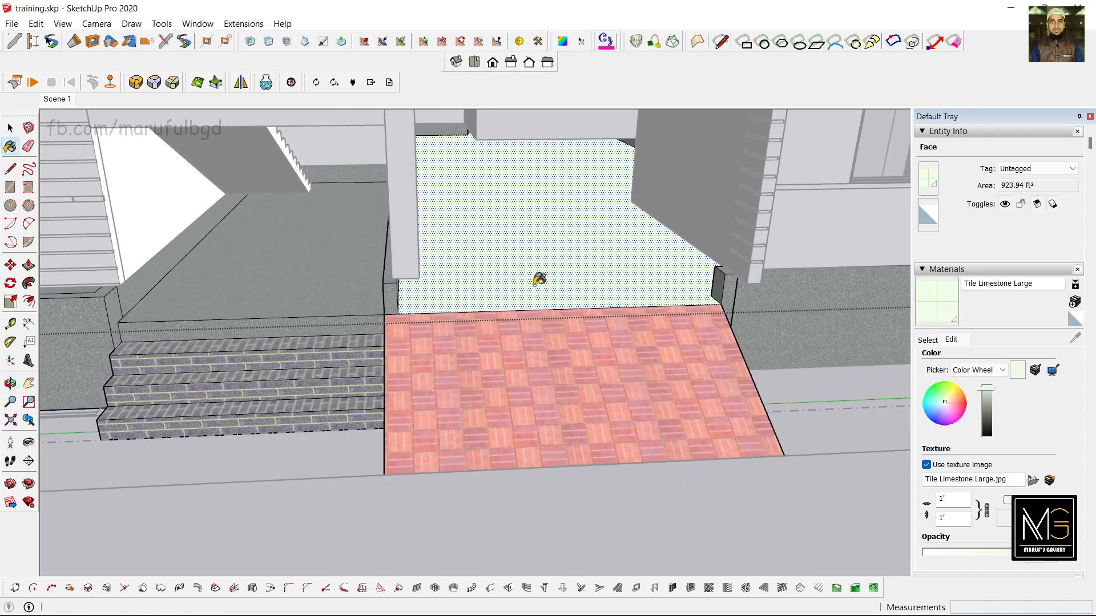
{"action": "left_click", "coordinate": [928, 340]}
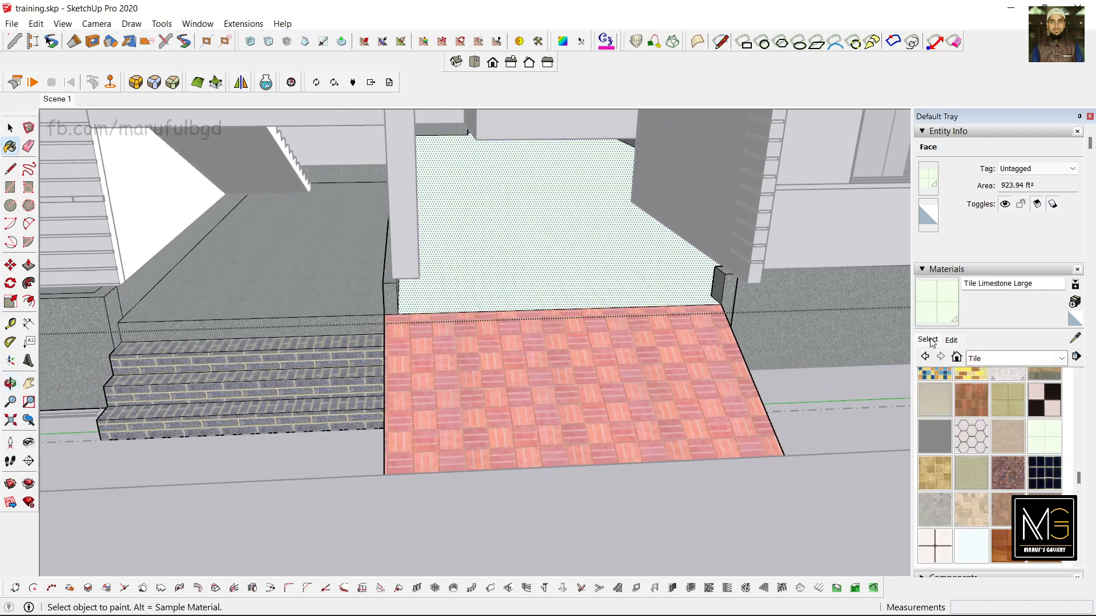
Paint the ground-floor slab face with Concrete Form 4x8 from the Asphalt and Concrete collection
{"action": "left_click", "coordinate": [1021, 358]}
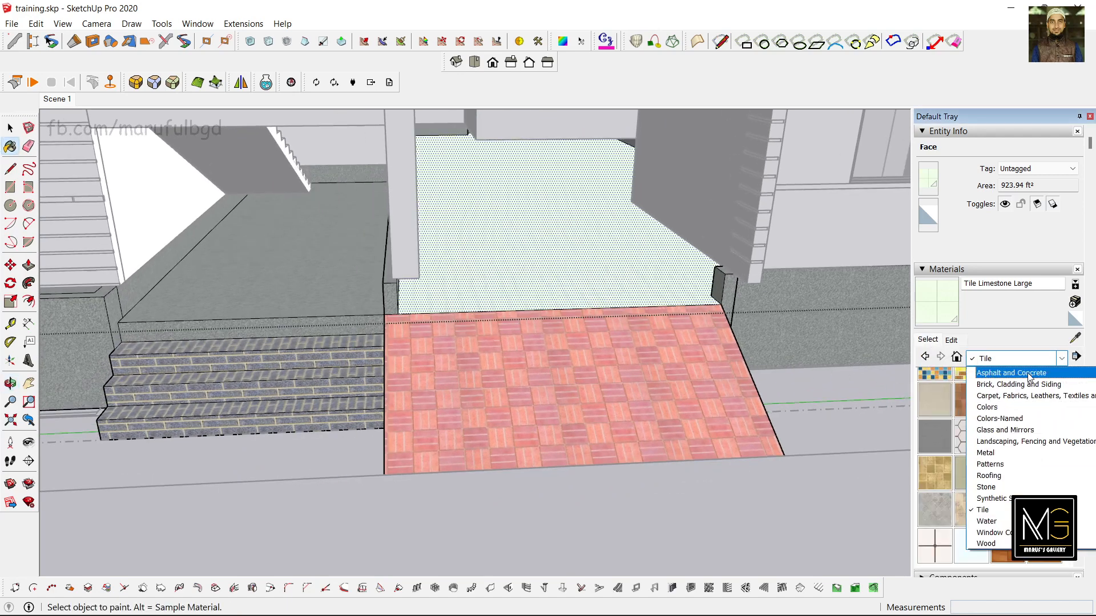
{"action": "left_click", "coordinate": [1027, 372]}
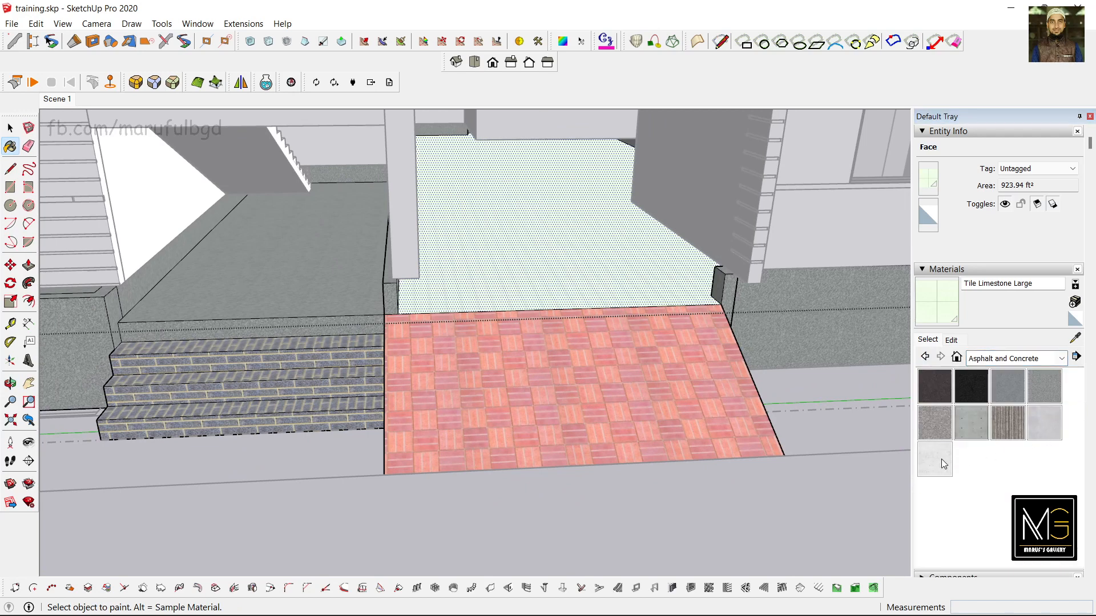
{"action": "left_click", "coordinate": [970, 429]}
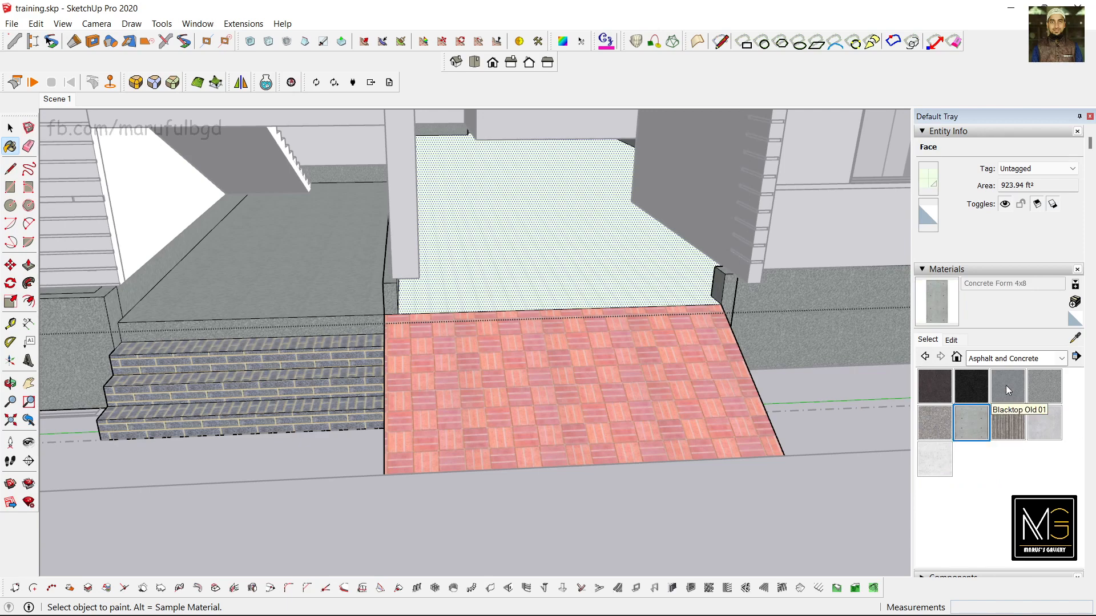
{"action": "left_click", "coordinate": [586, 268]}
{"action": "mouse_move", "coordinate": [624, 273]}
{"action": "middle_mouse_down"}
{"action": "mouse_move", "coordinate": [565, 316]}
{"action": "mouse_move", "coordinate": [582, 320]}
{"action": "mouse_move", "coordinate": [573, 297]}
{"action": "mouse_move", "coordinate": [552, 326]}
{"action": "middle_mouse_up"}
{"action": "scroll", "coordinate": [568, 324], "scroll_direction": "down", "scroll_amount": 4}
{"action": "scroll", "coordinate": [572, 297], "scroll_direction": "up", "scroll_amount": 2}
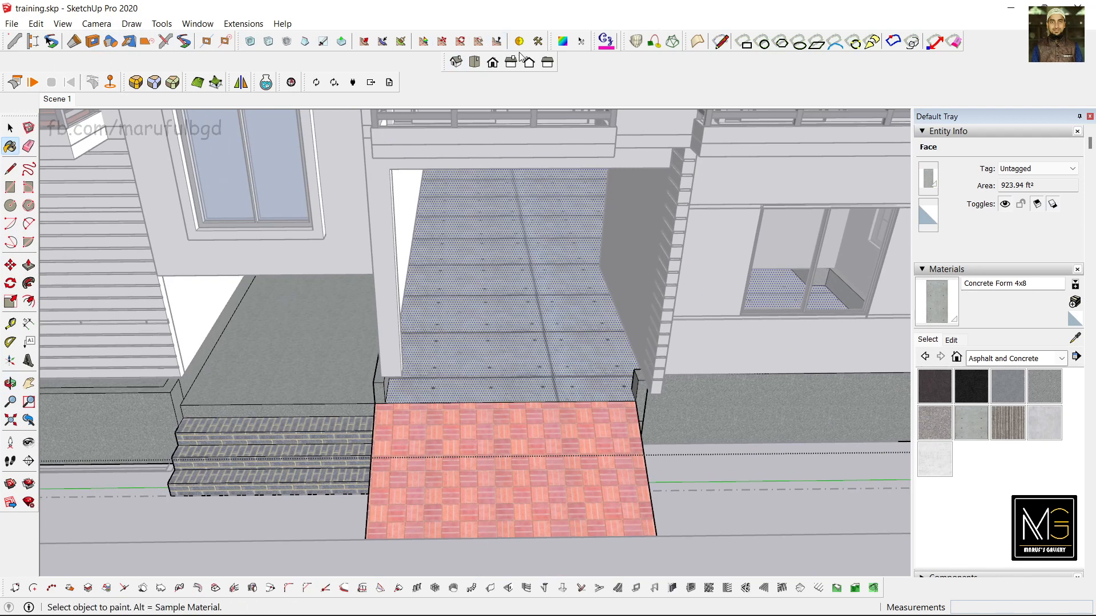
{"action": "right_click", "coordinate": [673, 73]}
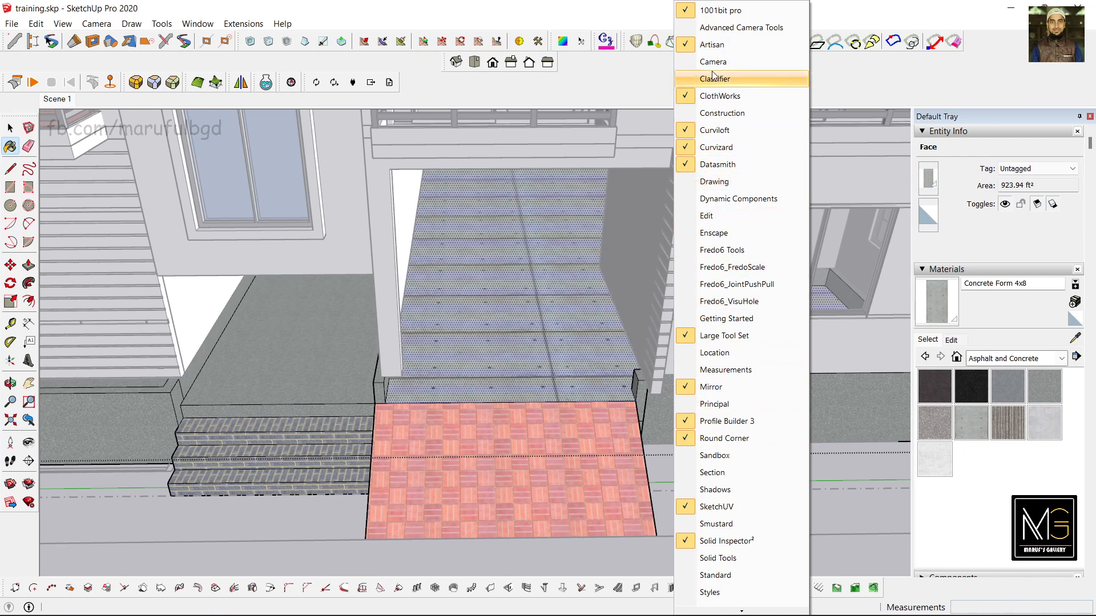
{"action": "scroll", "coordinate": [724, 394], "scroll_direction": "down", "scroll_amount": 5}
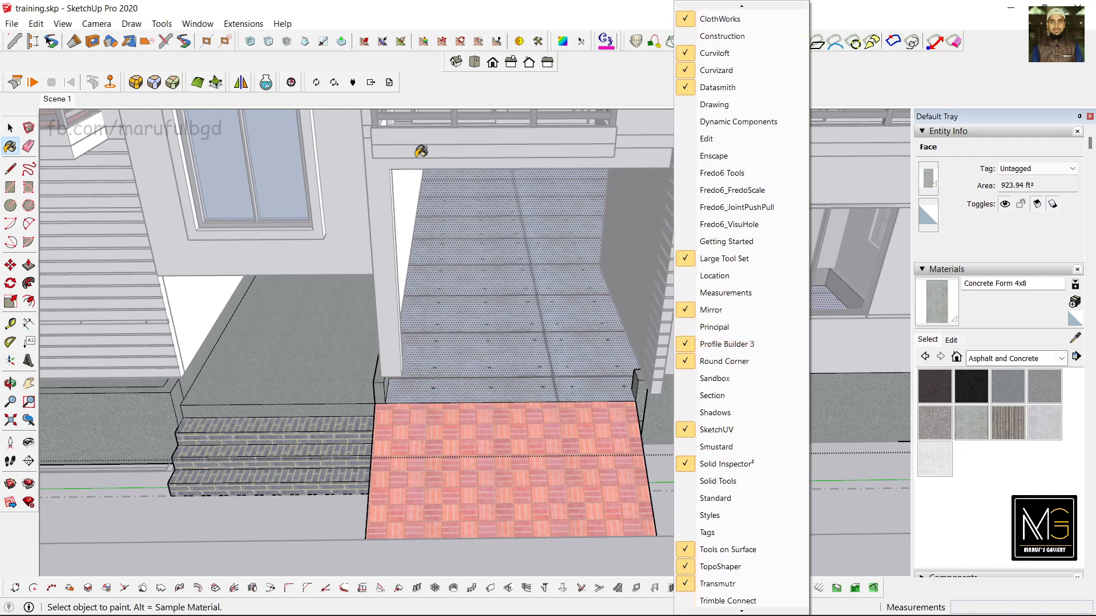
{"action": "left_click", "coordinate": [354, 66]}
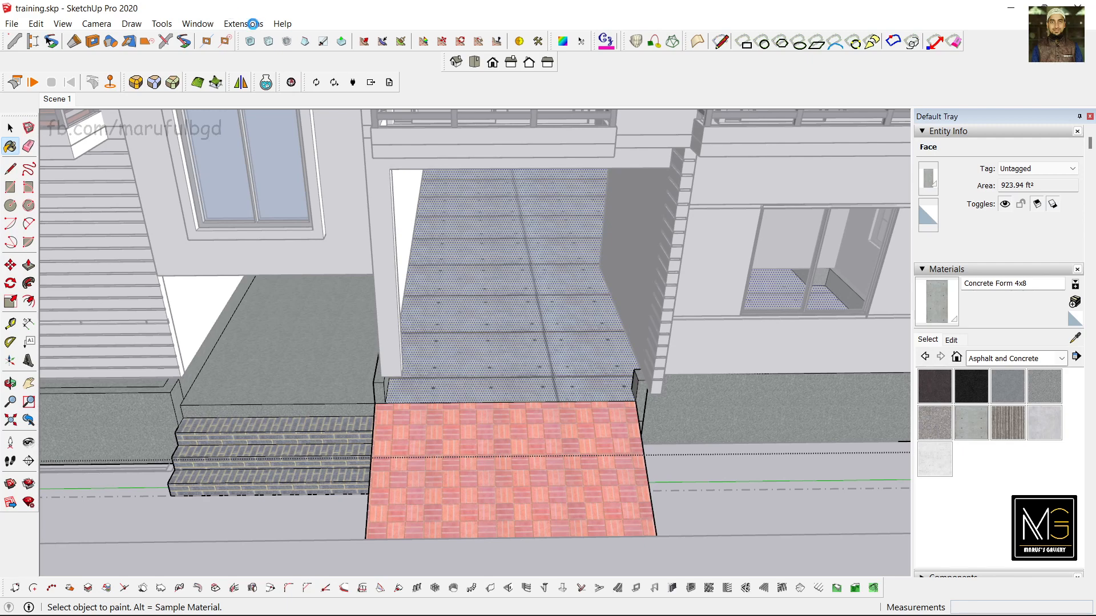
{"action": "scroll", "coordinate": [466, 227], "scroll_direction": "down", "scroll_amount": 1}
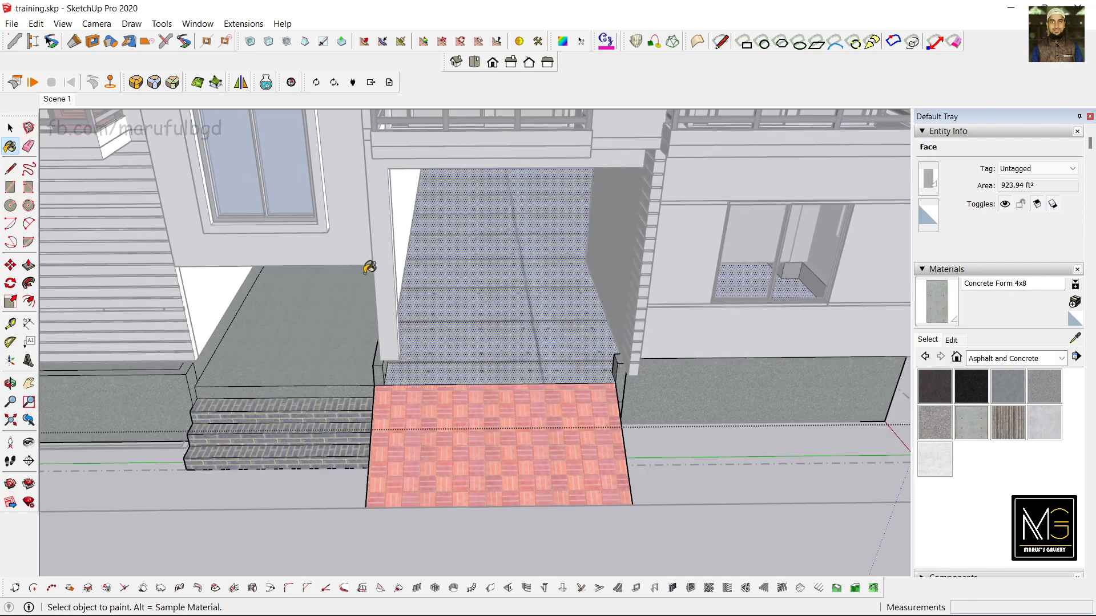
Save the model as training.skp on the Education (F:) drive in SketchUp Version 2019 format, replacing the existing file
{"action": "left_click", "coordinate": [12, 24]}
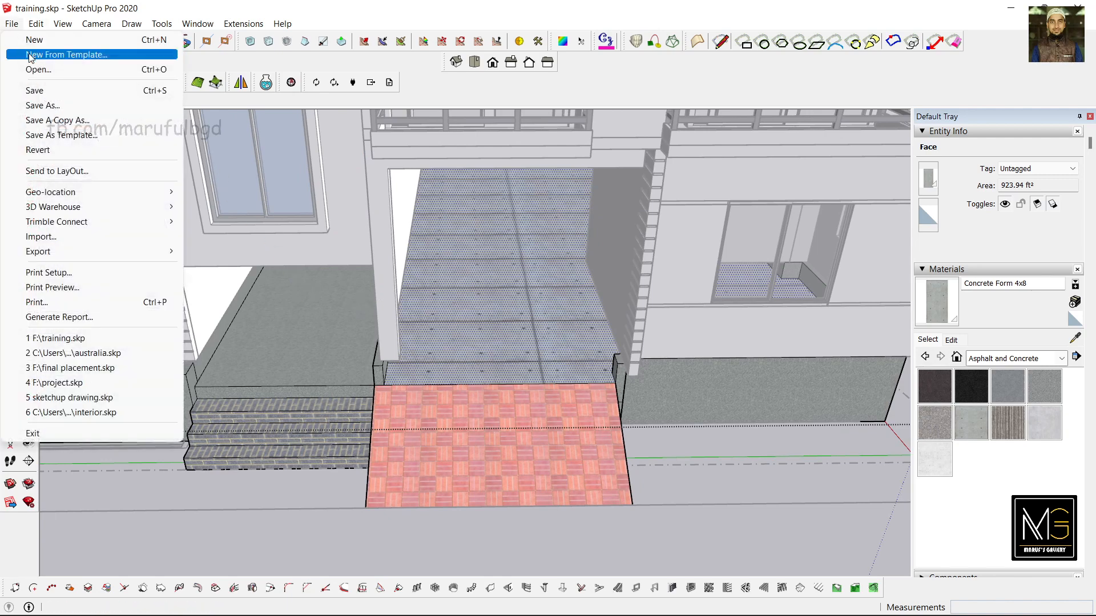
{"action": "left_click", "coordinate": [49, 104]}
{"action": "scroll", "coordinate": [565, 331], "scroll_direction": "down", "scroll_amount": 6}
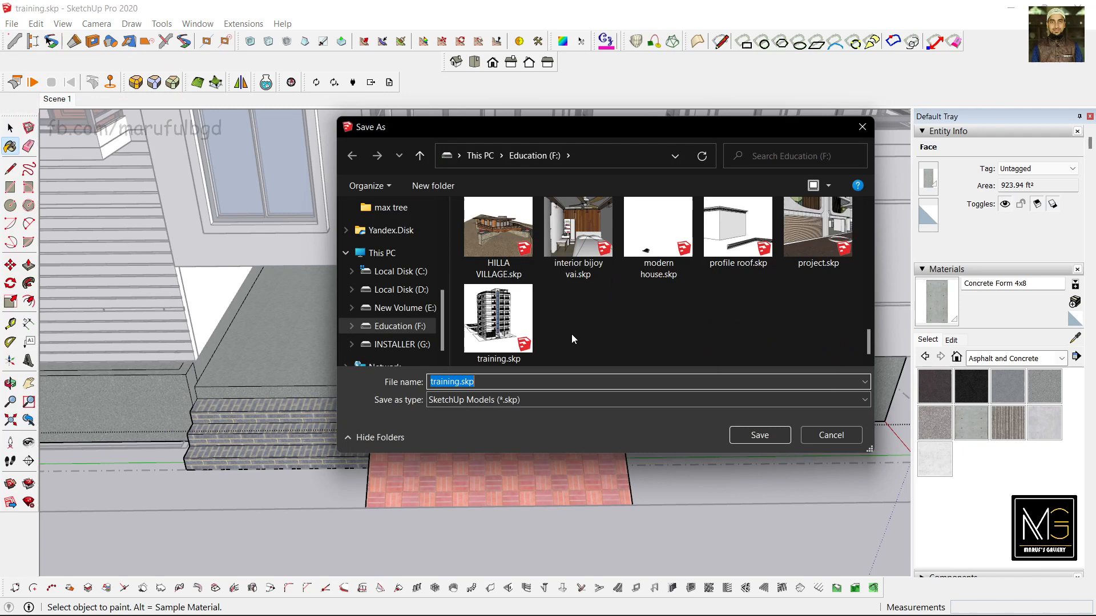
{"action": "left_click", "coordinate": [499, 320]}
{"action": "left_click", "coordinate": [526, 399]}
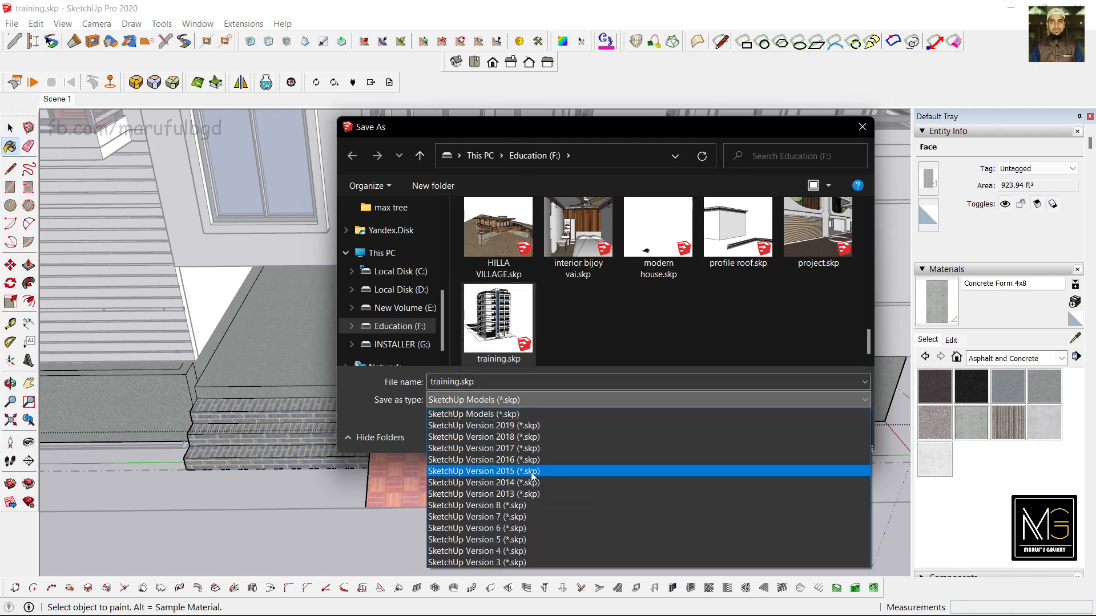
{"action": "left_click", "coordinate": [530, 426]}
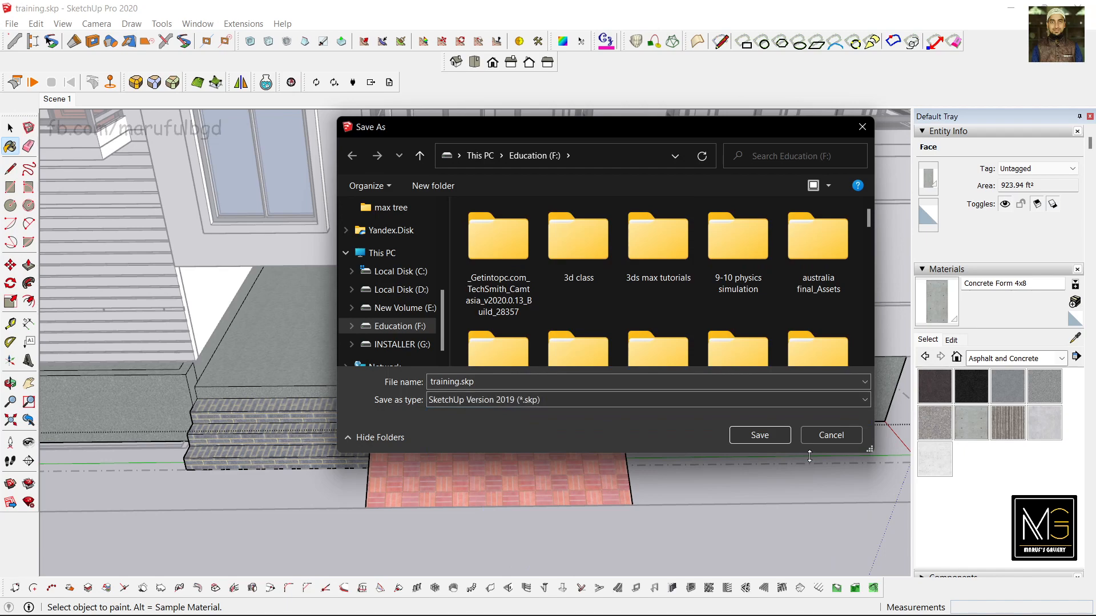
{"action": "left_click", "coordinate": [760, 435]}
{"action": "left_click", "coordinate": [579, 317]}
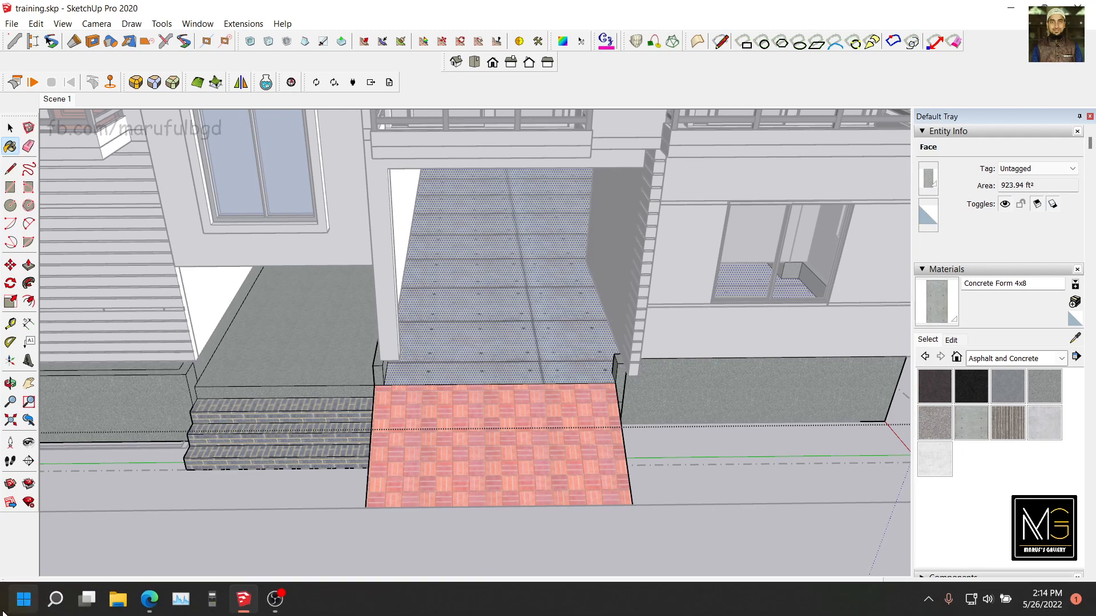
Search the computer for sketch and launch SketchUp 2019
{"action": "left_click", "coordinate": [6, 610]}
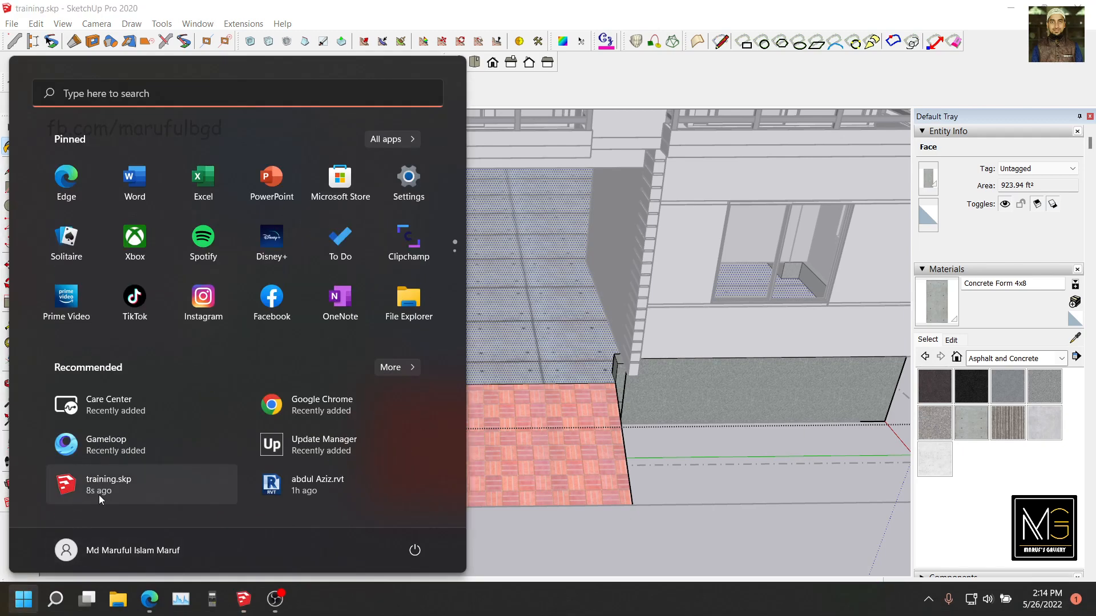
{"action": "type", "text": "sketch"}
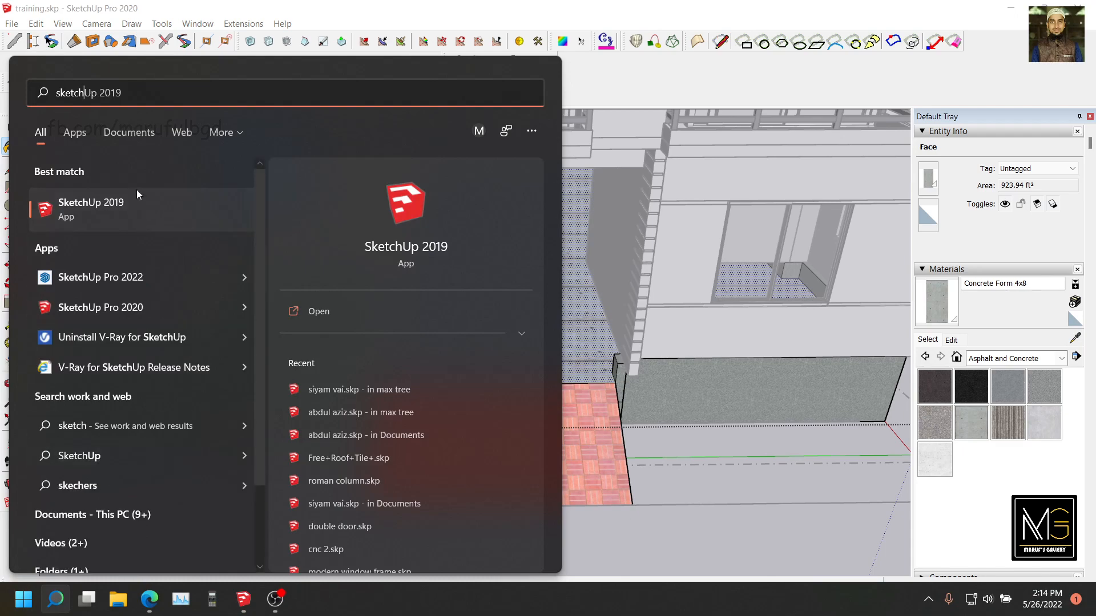
{"action": "left_click", "coordinate": [140, 227]}
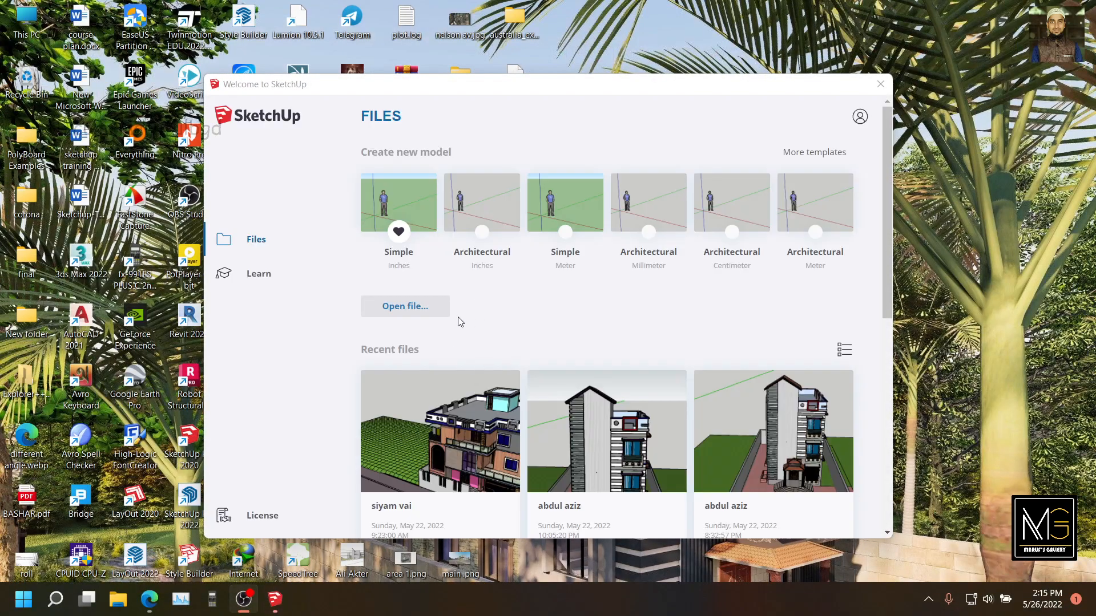
Open training.skp from the Education (F:) drive
{"action": "left_click", "coordinate": [403, 308]}
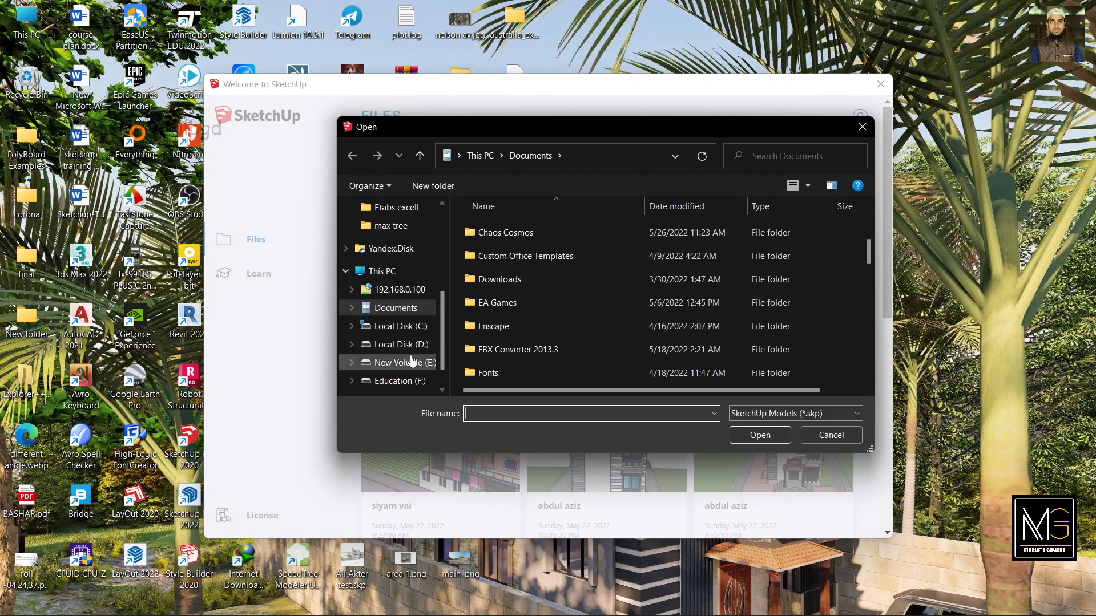
{"action": "left_click", "coordinate": [400, 380]}
{"action": "scroll", "coordinate": [569, 333], "scroll_direction": "down", "scroll_amount": 3}
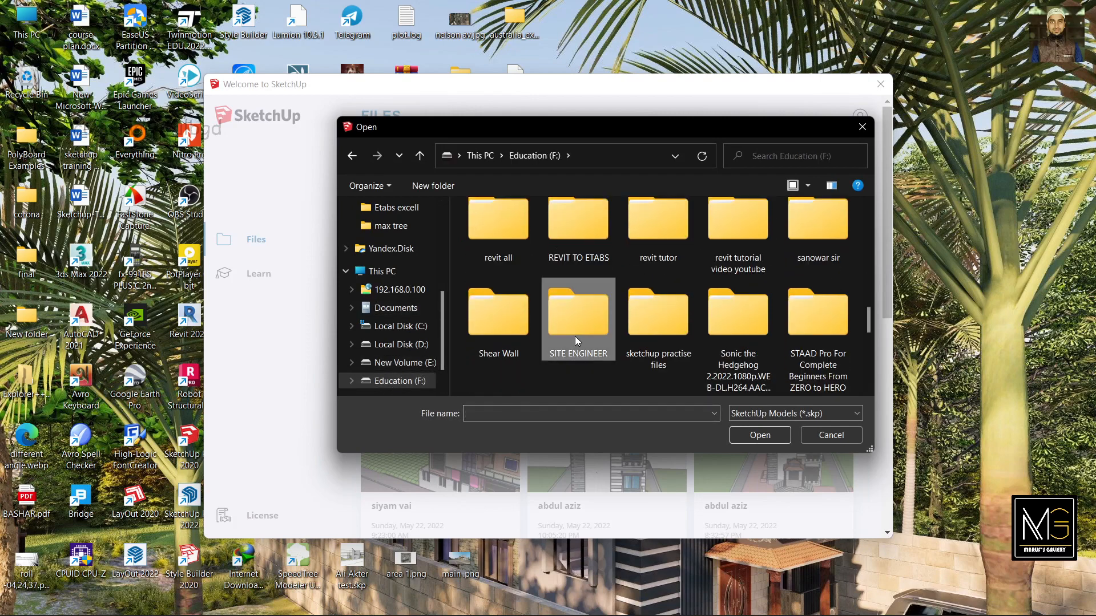
{"action": "key", "text": "t"}
{"action": "key", "text": "t"}
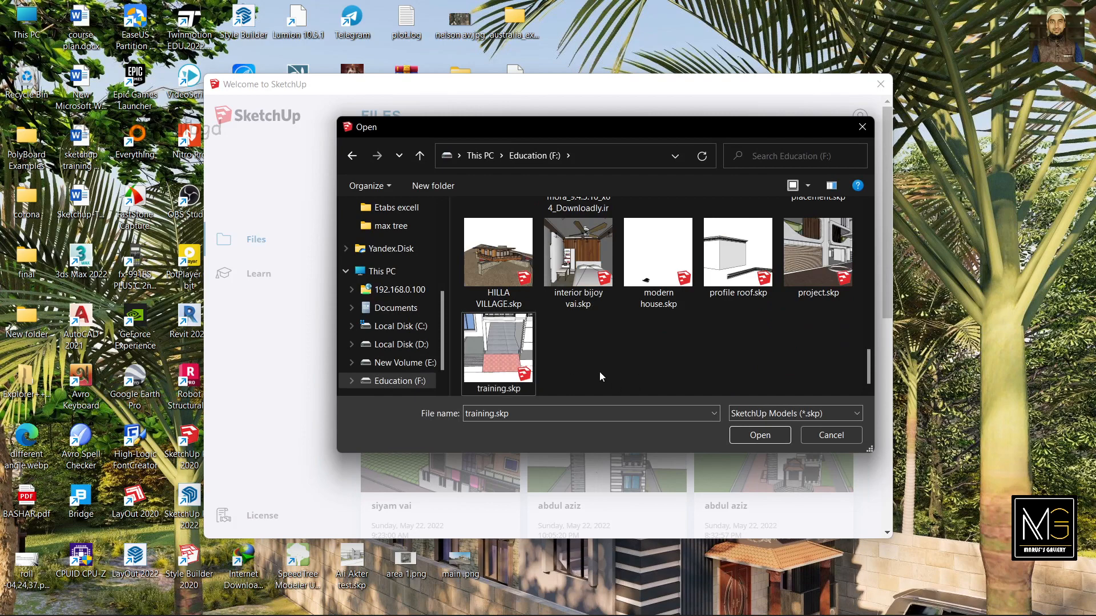
{"action": "left_click", "coordinate": [761, 435]}
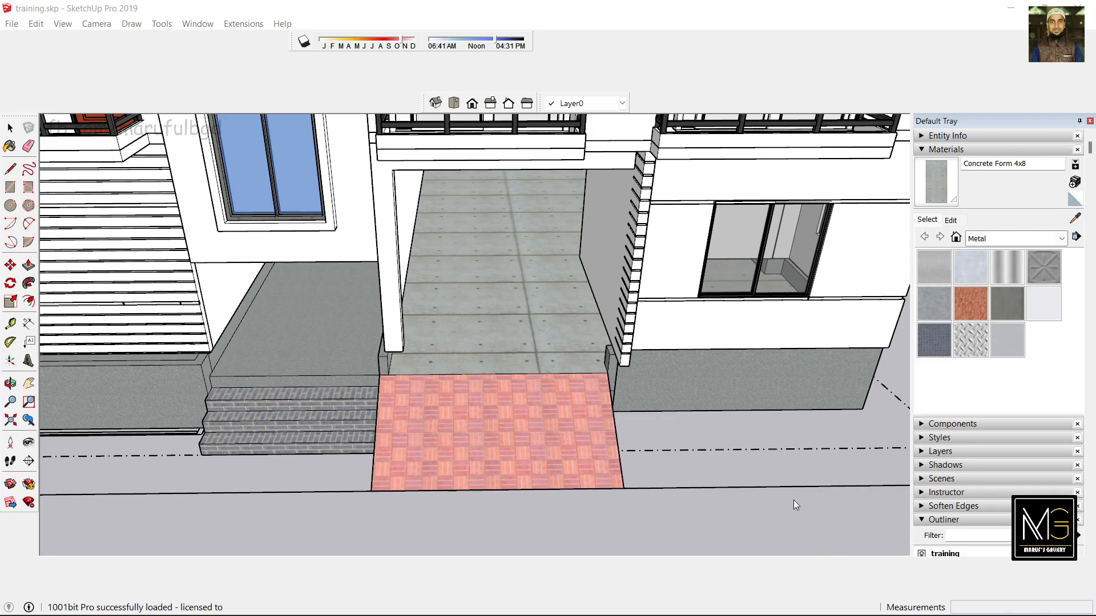
Open the base group for editing and select the concrete-panelled floor face behind the brick ramp
{"action": "mouse_move", "coordinate": [560, 587]}
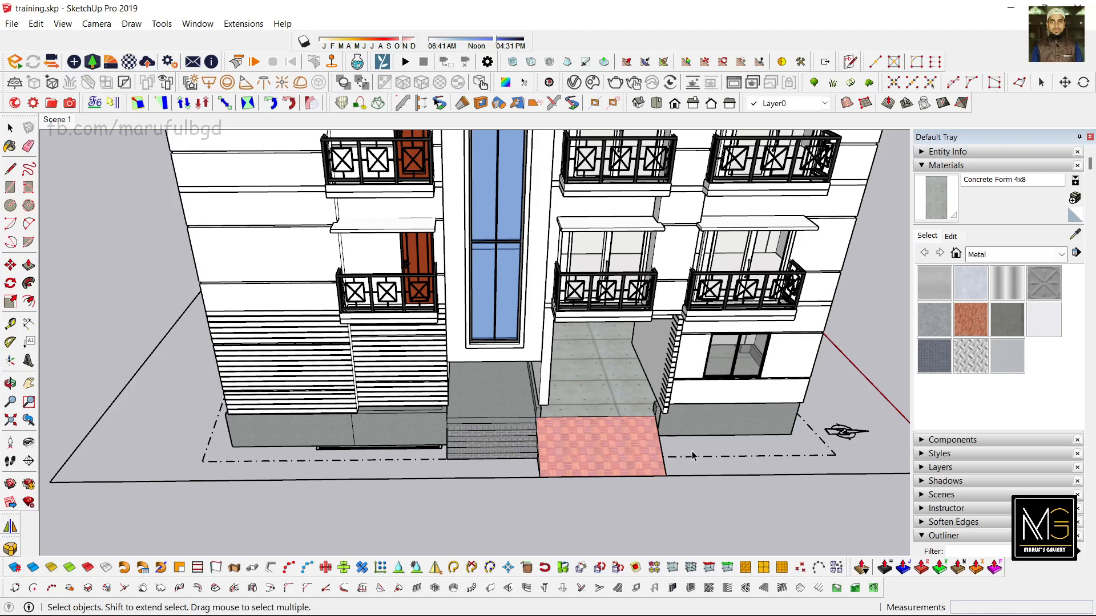
{"action": "middle_click_drag", "start_coordinate": [692, 455], "coordinate": [656, 448]}
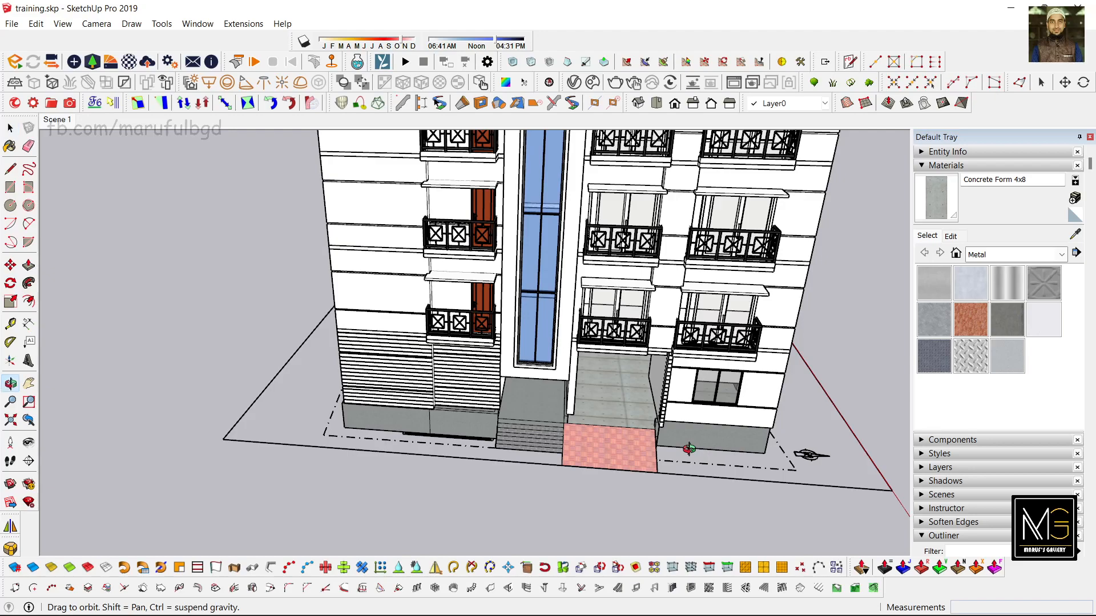
{"action": "scroll", "coordinate": [559, 443], "scroll_direction": "up", "scroll_amount": 5}
{"action": "scroll", "coordinate": [560, 442], "scroll_direction": "up", "scroll_amount": 3}
{"action": "double_click", "coordinate": [602, 428]}
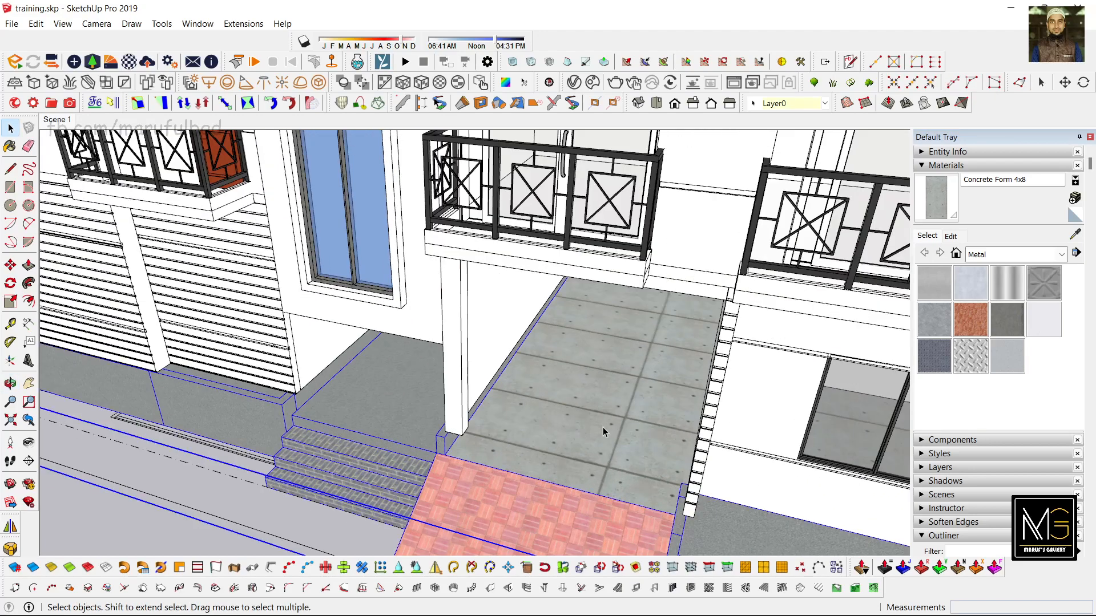
{"action": "left_click", "coordinate": [601, 429]}
{"action": "middle_click_drag", "start_coordinate": [610, 433], "coordinate": [632, 430]}
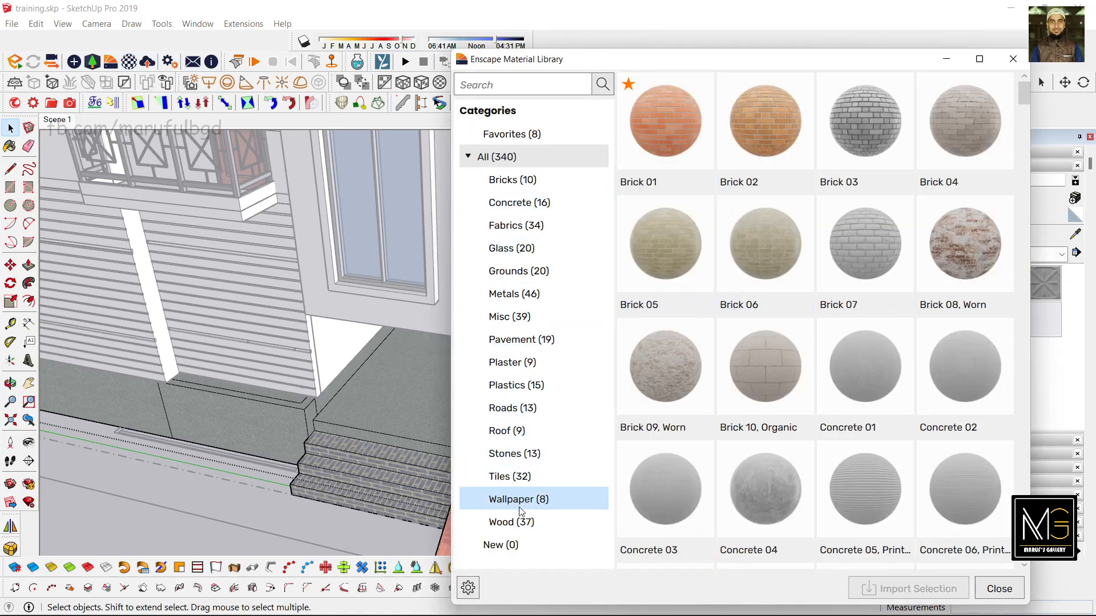
Import Concrete 03 from the Concrete category of the Enscape Material Library and close the library
{"action": "left_click", "coordinate": [528, 271]}
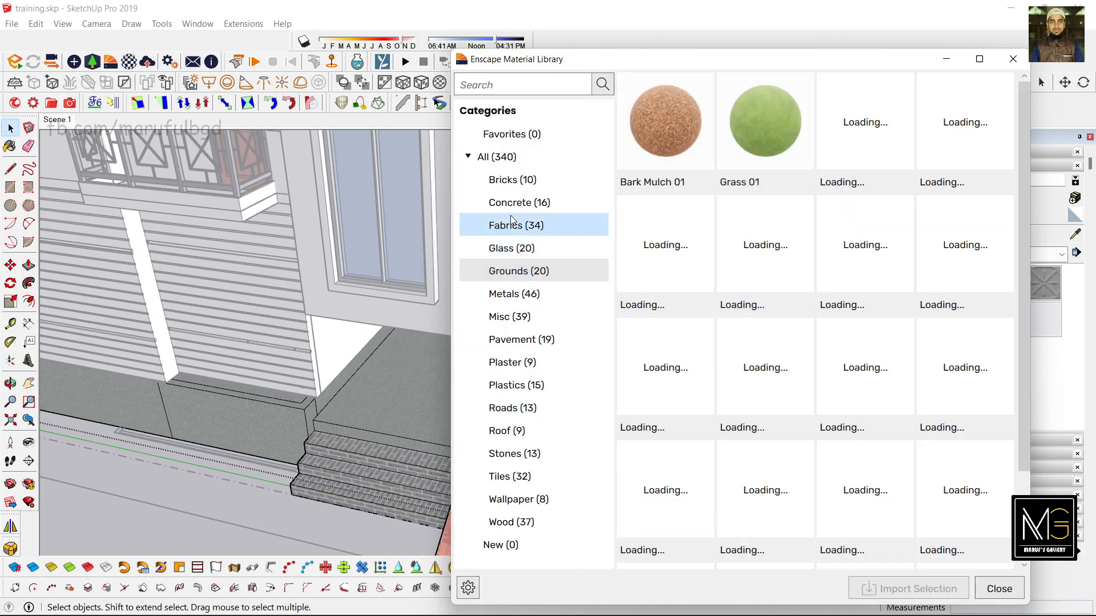
{"action": "left_click", "coordinate": [509, 206]}
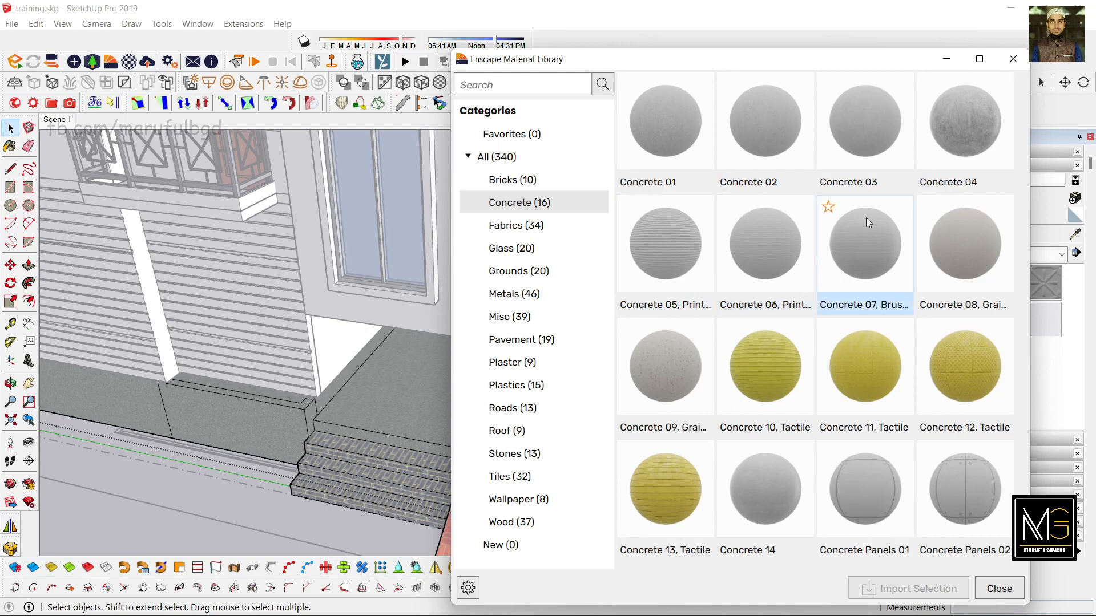
{"action": "left_click", "coordinate": [867, 143]}
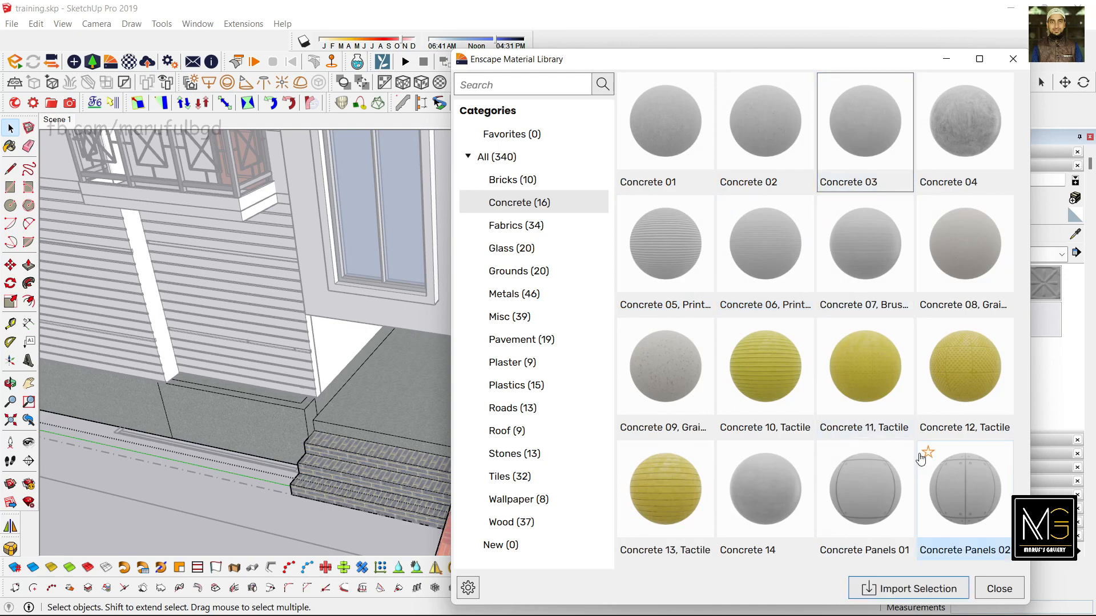
{"action": "left_click", "coordinate": [913, 591]}
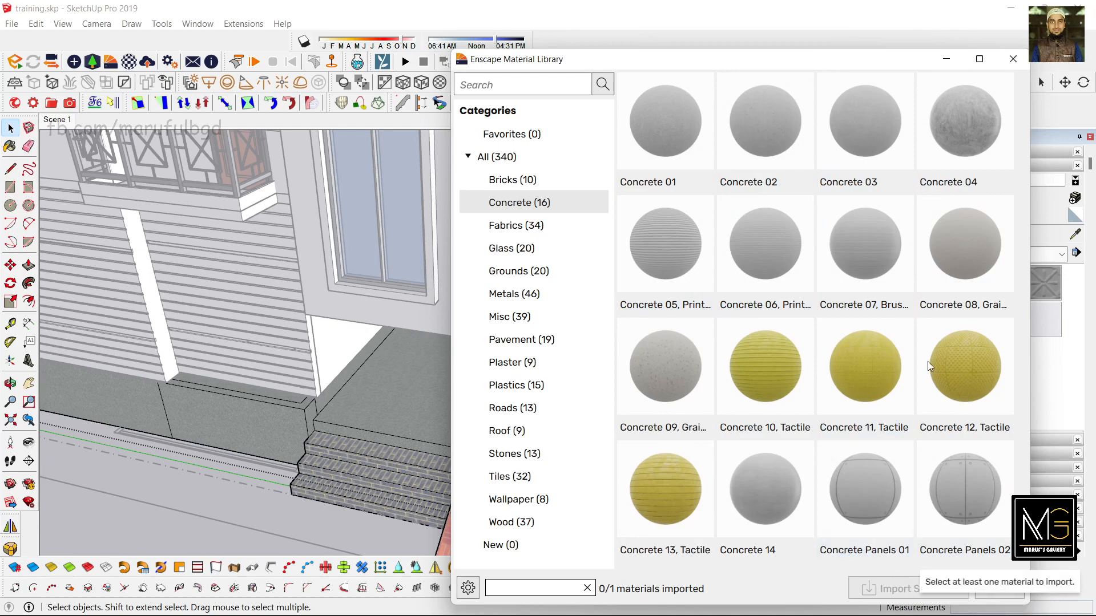
{"action": "left_click", "coordinate": [1005, 56]}
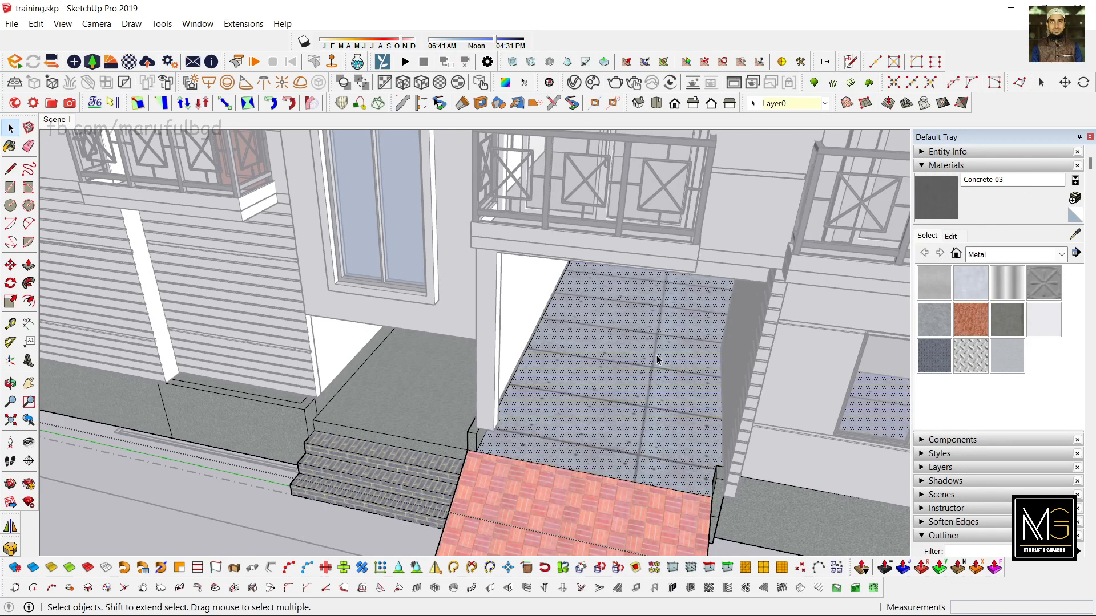
Paint the selected ground-floor face behind the ramp with Concrete 03
{"action": "key", "text": "b"}
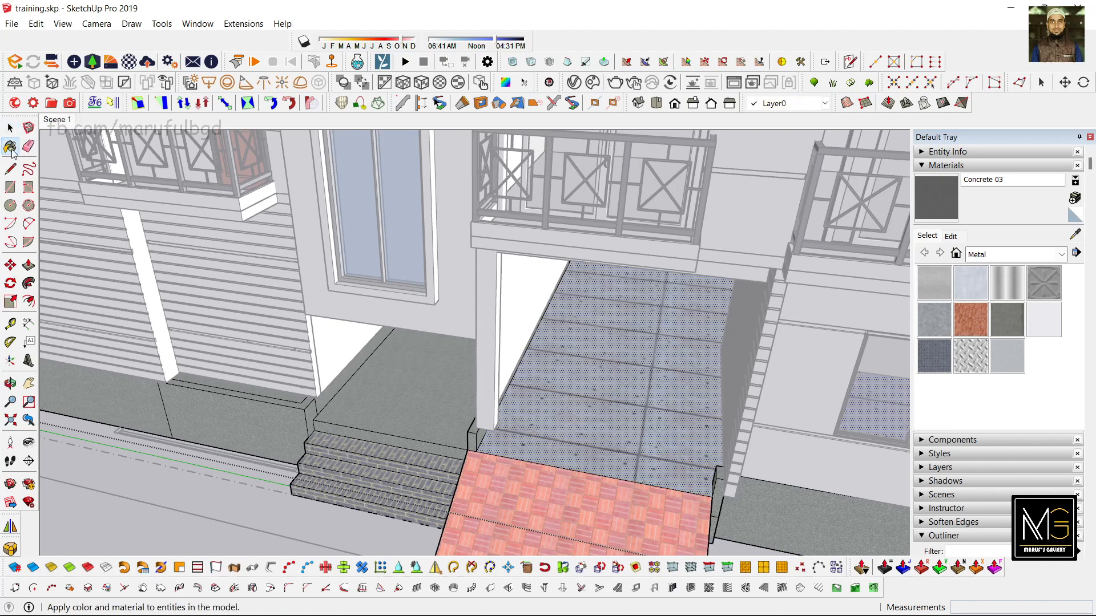
{"action": "left_click", "coordinate": [634, 394]}
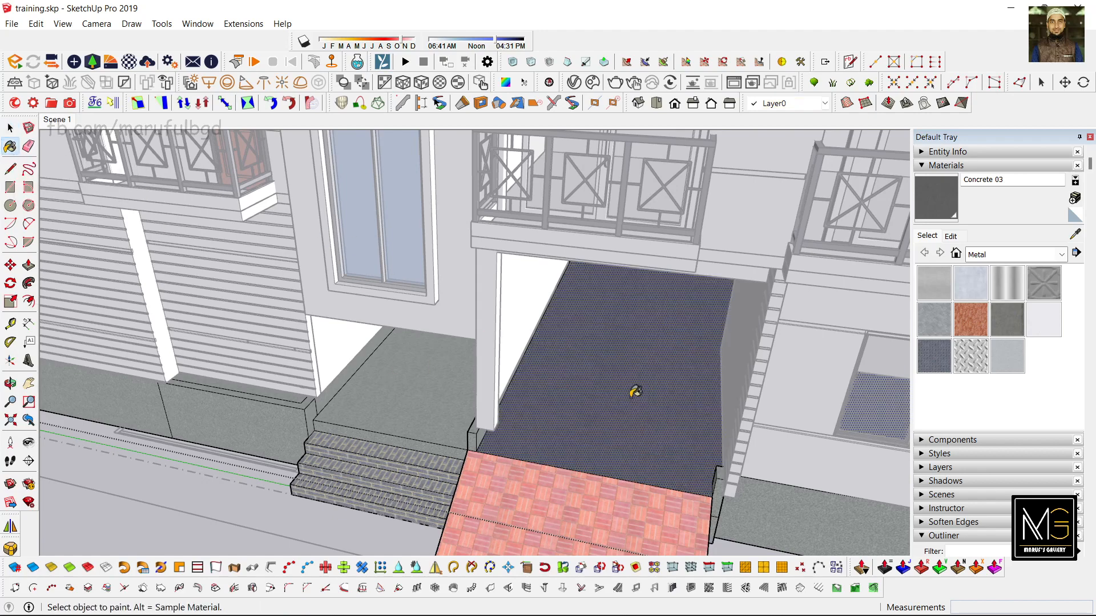
{"action": "scroll", "coordinate": [635, 392], "scroll_direction": "up", "scroll_amount": 5}
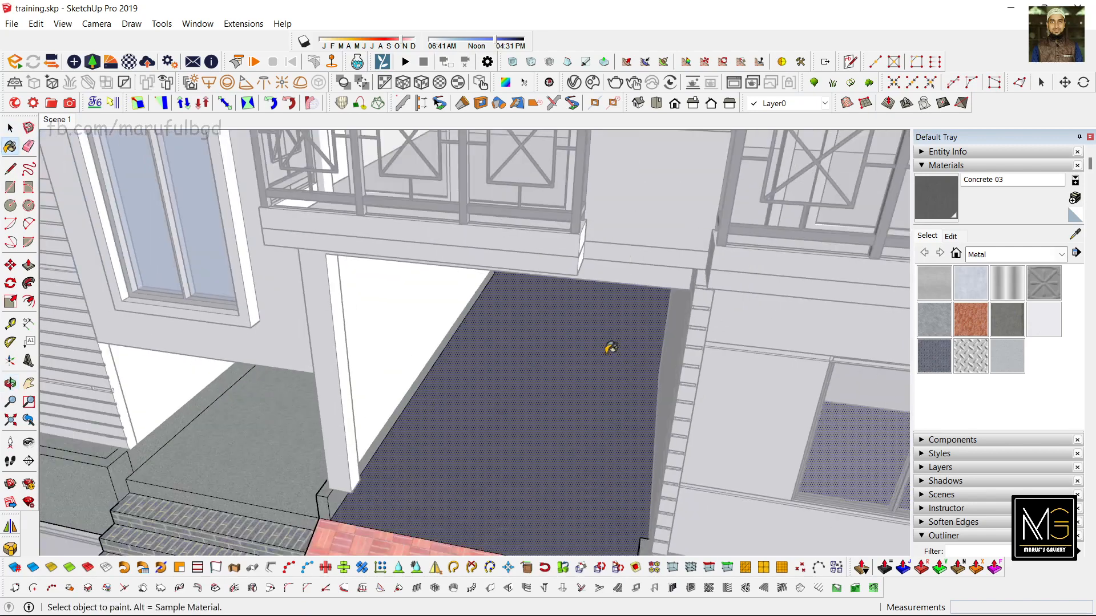
Paint the entrance landing above the brick steps and its front edge with Field Square Tile from the Tile collection
{"action": "scroll", "coordinate": [543, 381], "scroll_direction": "down", "scroll_amount": 4}
{"action": "mouse_move", "coordinate": [537, 395]}
{"action": "middle_mouse_down"}
{"action": "mouse_move", "coordinate": [555, 359]}
{"action": "mouse_move", "coordinate": [487, 371]}
{"action": "mouse_move", "coordinate": [472, 361]}
{"action": "mouse_move", "coordinate": [489, 367]}
{"action": "mouse_move", "coordinate": [521, 345]}
{"action": "mouse_move", "coordinate": [496, 391]}
{"action": "middle_mouse_up"}
{"action": "scroll", "coordinate": [489, 361], "scroll_direction": "up", "scroll_amount": 2}
{"action": "scroll", "coordinate": [558, 331], "scroll_direction": "up", "scroll_amount": 2}
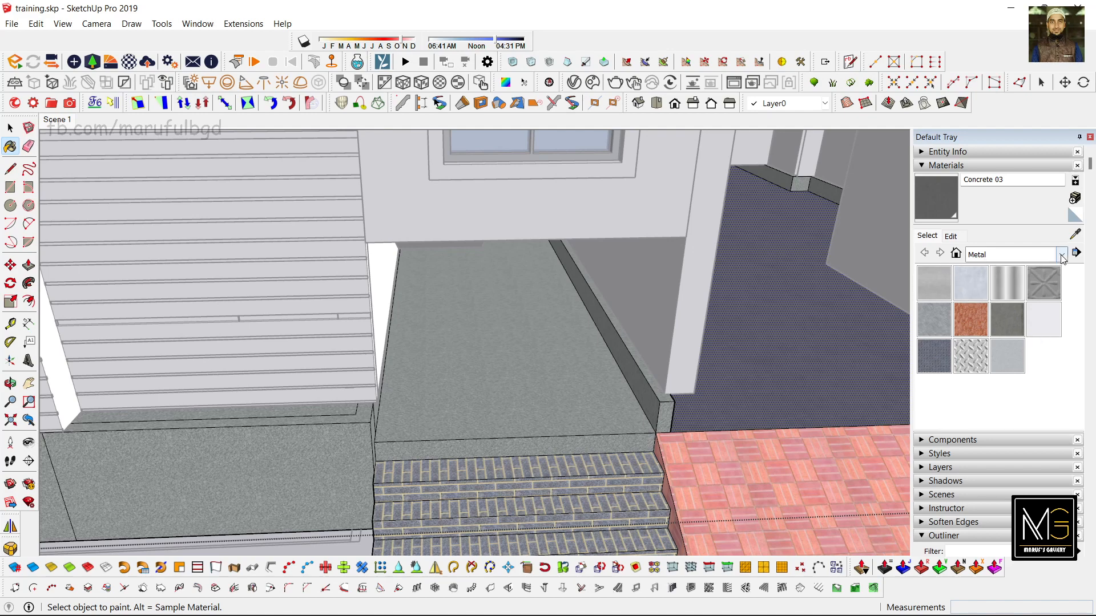
{"action": "middle_click_drag", "start_coordinate": [508, 359], "coordinate": [526, 350]}
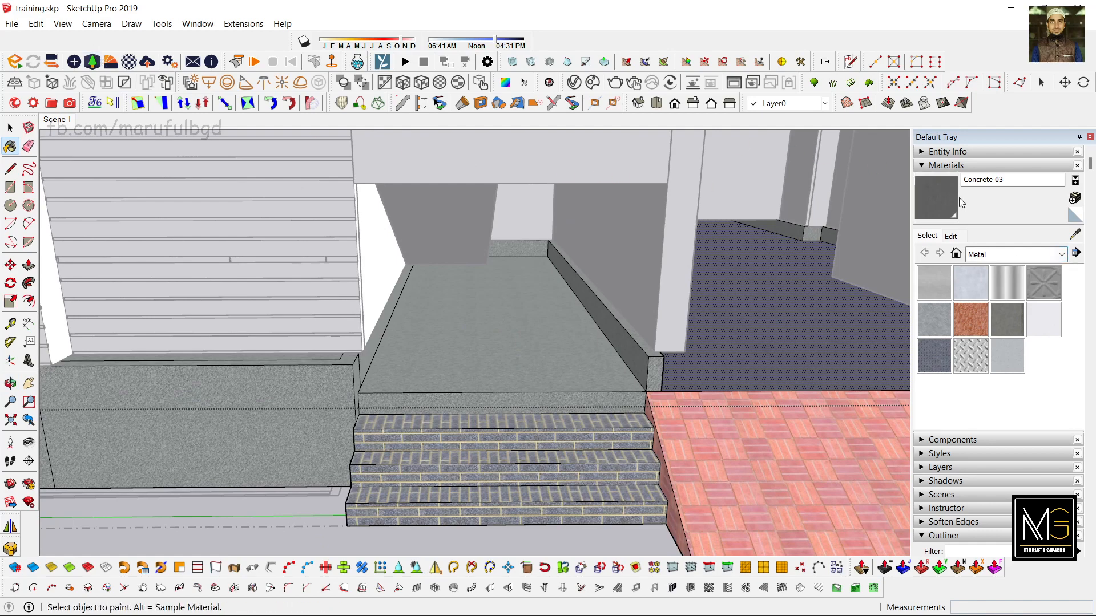
{"action": "left_click", "coordinate": [1062, 255]}
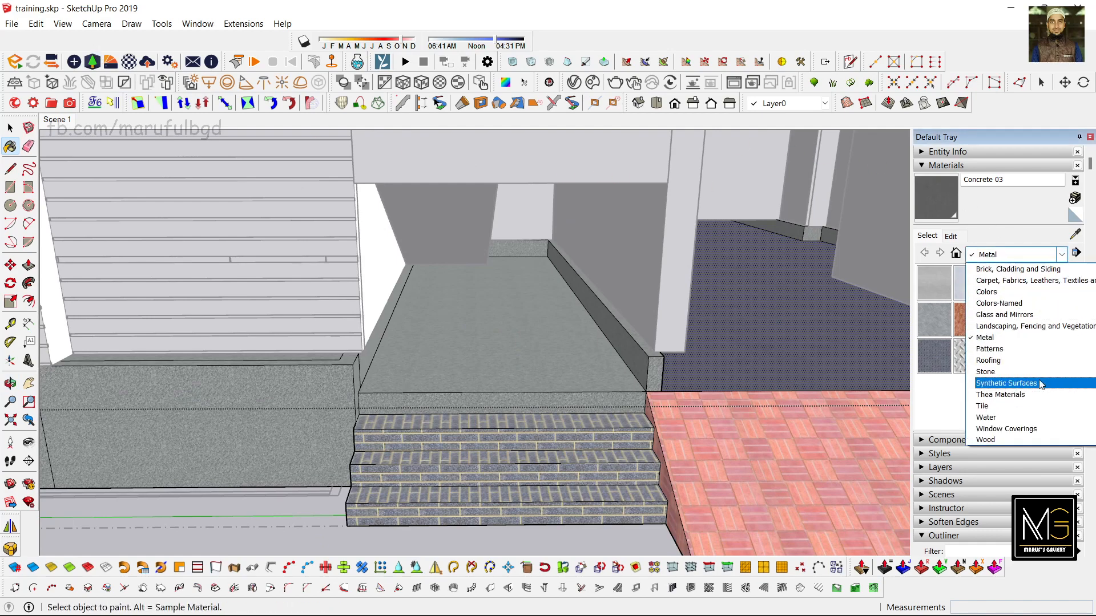
{"action": "left_click", "coordinate": [1040, 406]}
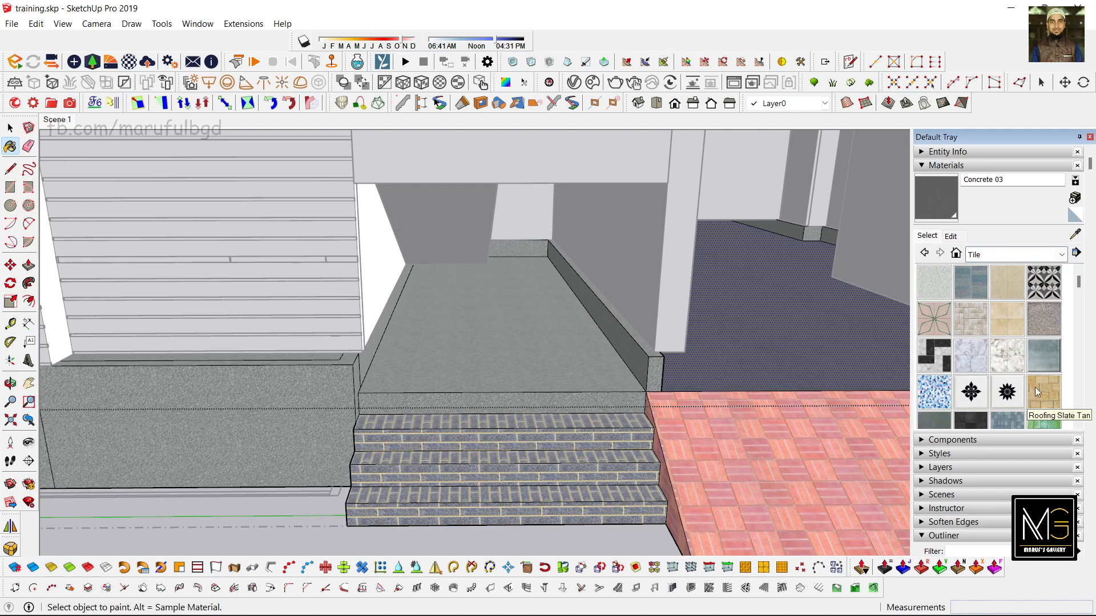
{"action": "left_click", "coordinate": [1001, 318]}
{"action": "left_click", "coordinate": [519, 342]}
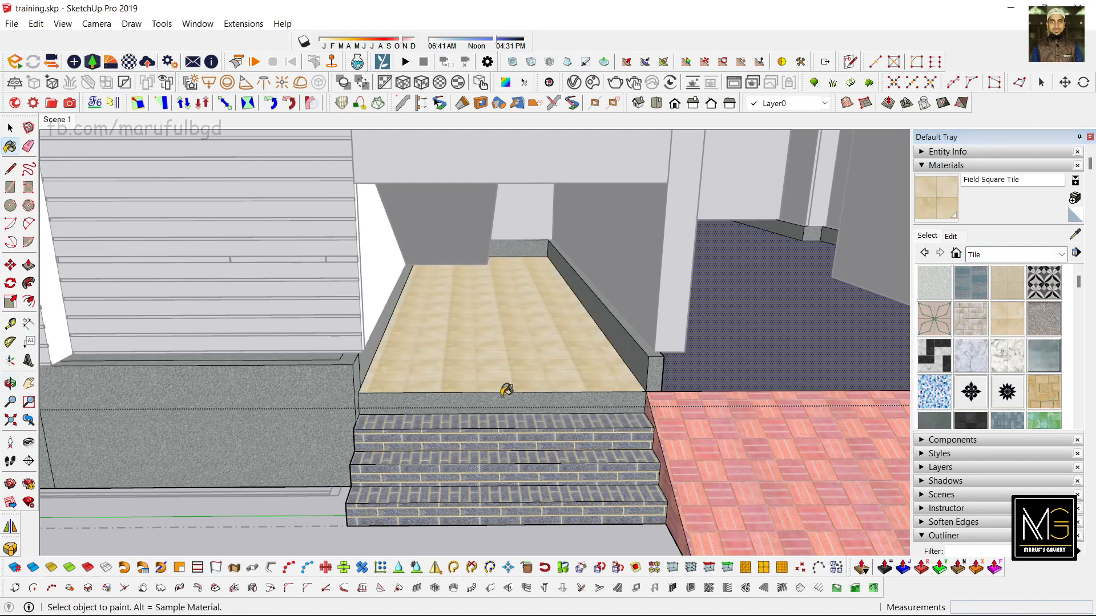
{"action": "left_click", "coordinate": [508, 401]}
Sample the Default material from the white wall beside the brick ramp
{"action": "middle_click_drag", "start_coordinate": [514, 404], "coordinate": [448, 361]}
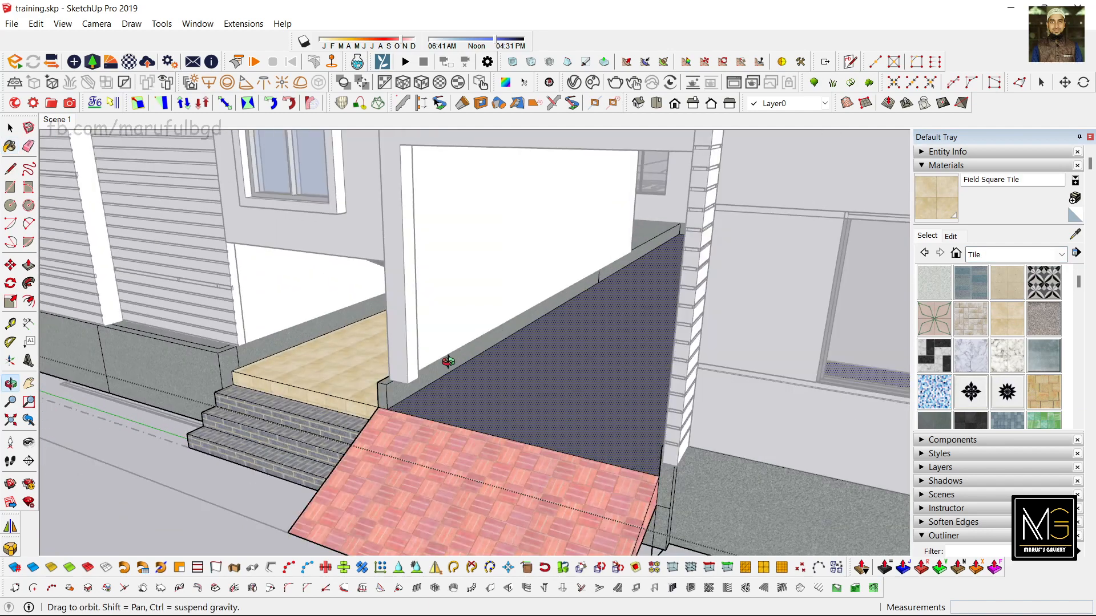
{"action": "scroll", "coordinate": [425, 365], "scroll_direction": "up", "scroll_amount": 6}
{"action": "key", "text": "space"}
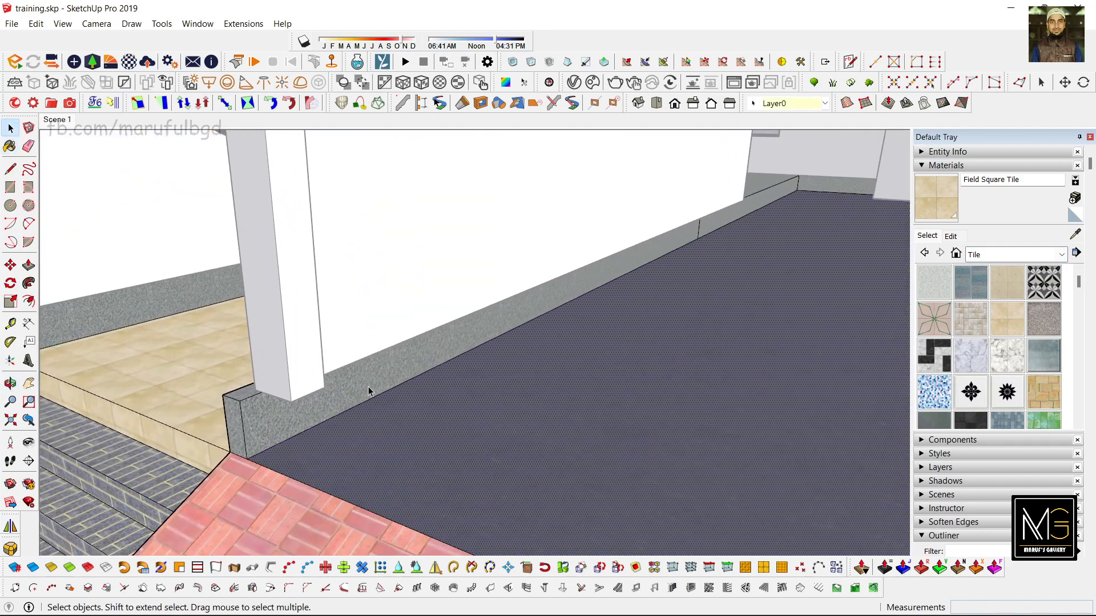
{"action": "middle_click_drag", "start_coordinate": [368, 391], "coordinate": [560, 420]}
{"action": "scroll", "coordinate": [678, 437], "scroll_direction": "down", "scroll_amount": 2}
{"action": "middle_click_drag", "start_coordinate": [675, 439], "coordinate": [666, 443]}
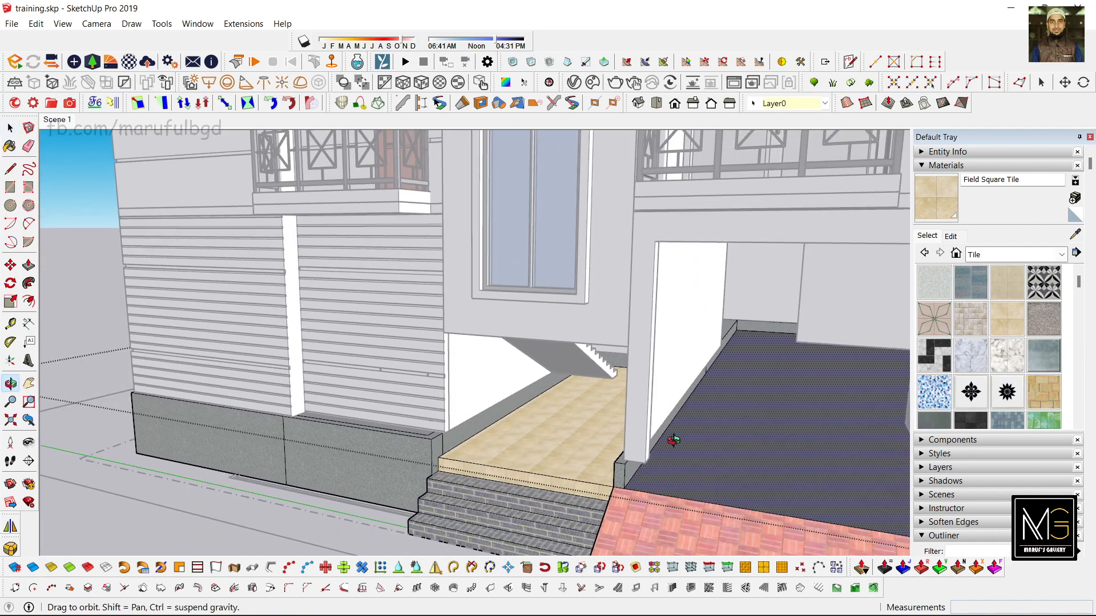
{"action": "left_click", "coordinate": [1075, 234]}
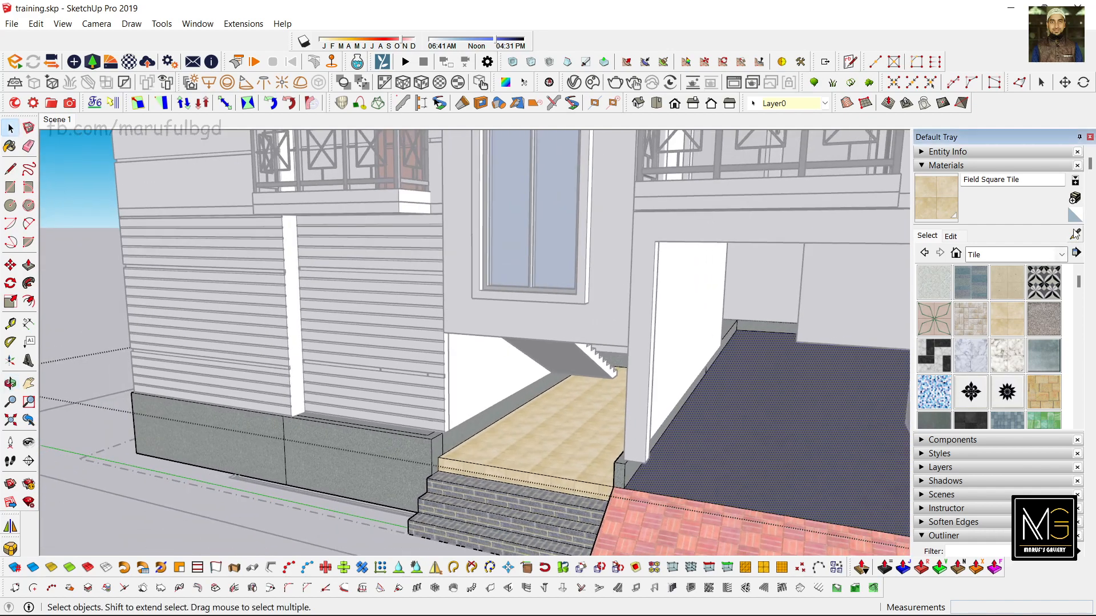
{"action": "left_click", "coordinate": [679, 410]}
{"action": "scroll", "coordinate": [635, 471], "scroll_direction": "up", "scroll_amount": 2}
{"action": "scroll", "coordinate": [635, 471], "scroll_direction": "up", "scroll_amount": 1}
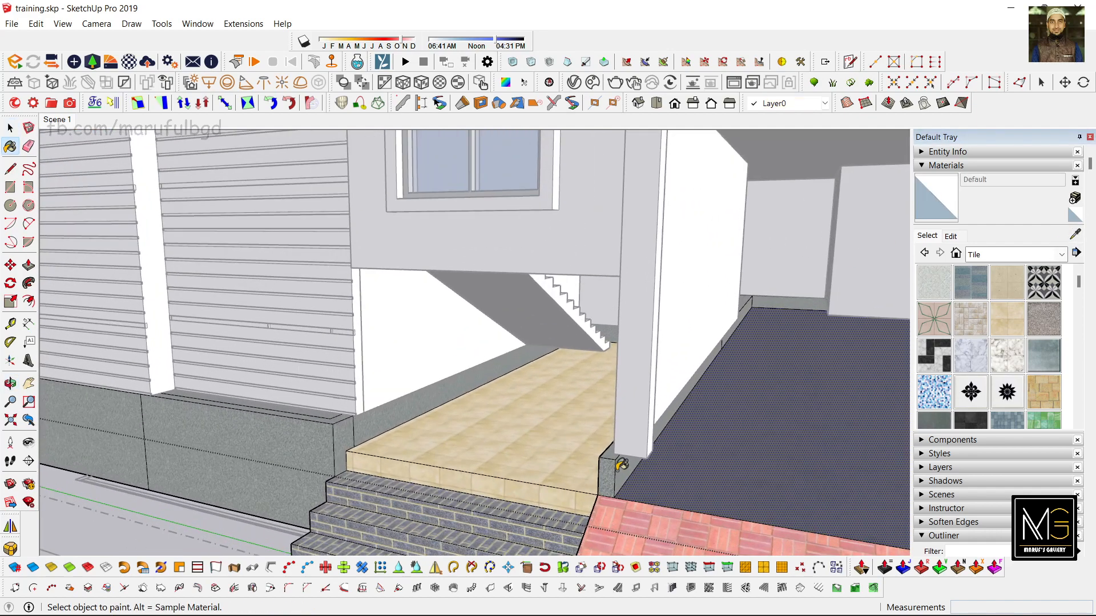
{"action": "key", "text": "space"}
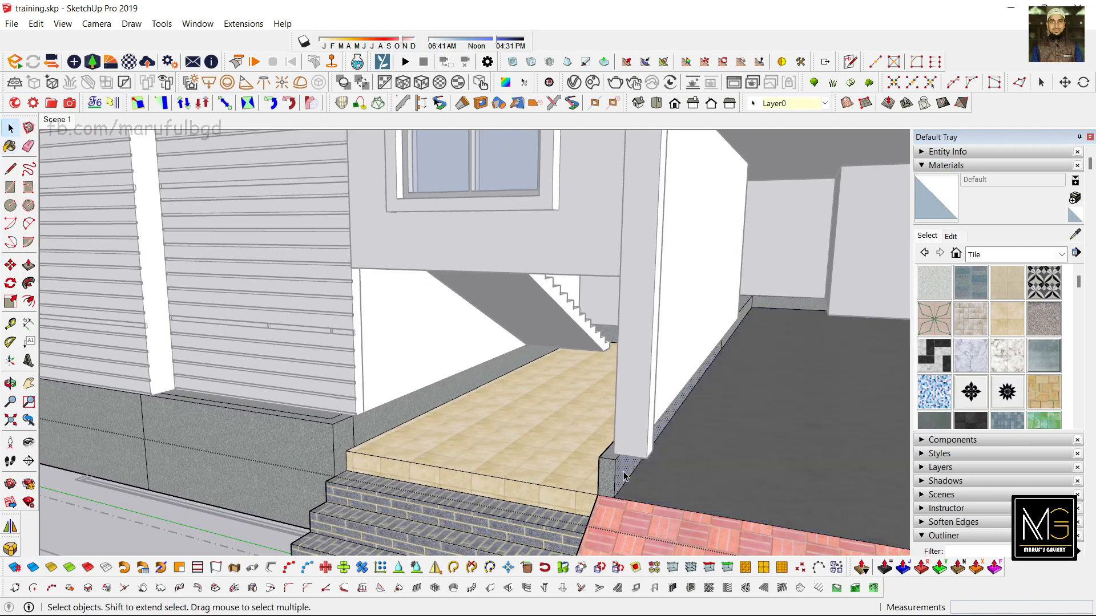
Paint the curb between the landing and the garage floor, including its front end, with 0010_Snow from Colors-Named
{"action": "left_click", "coordinate": [624, 475]}
{"action": "scroll", "coordinate": [625, 473], "scroll_direction": "up", "scroll_amount": 2}
{"action": "key", "text": "b"}
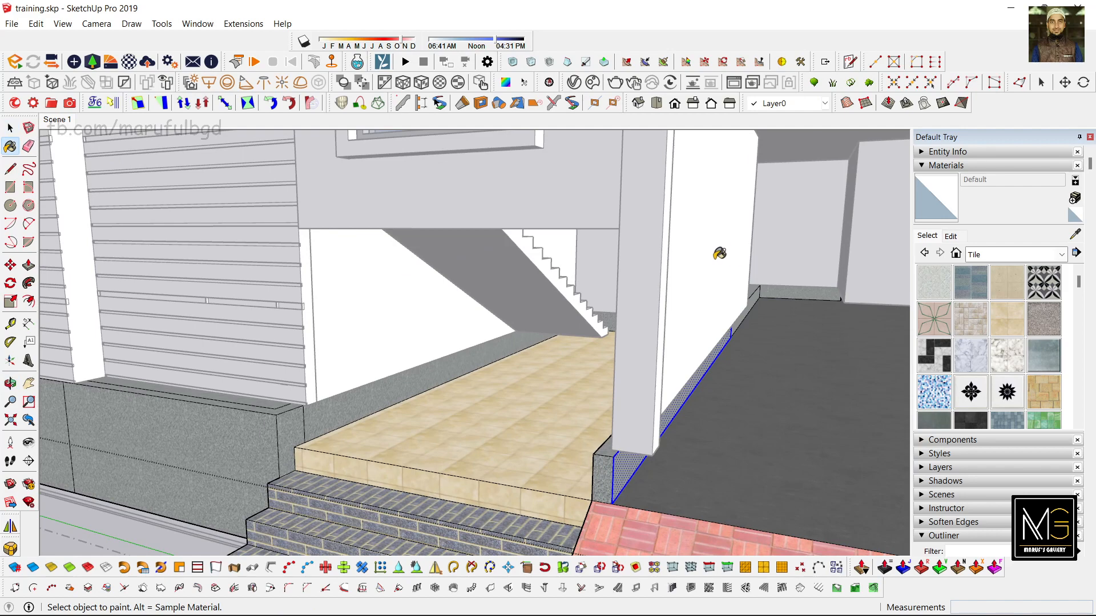
{"action": "left_click", "coordinate": [1060, 255]}
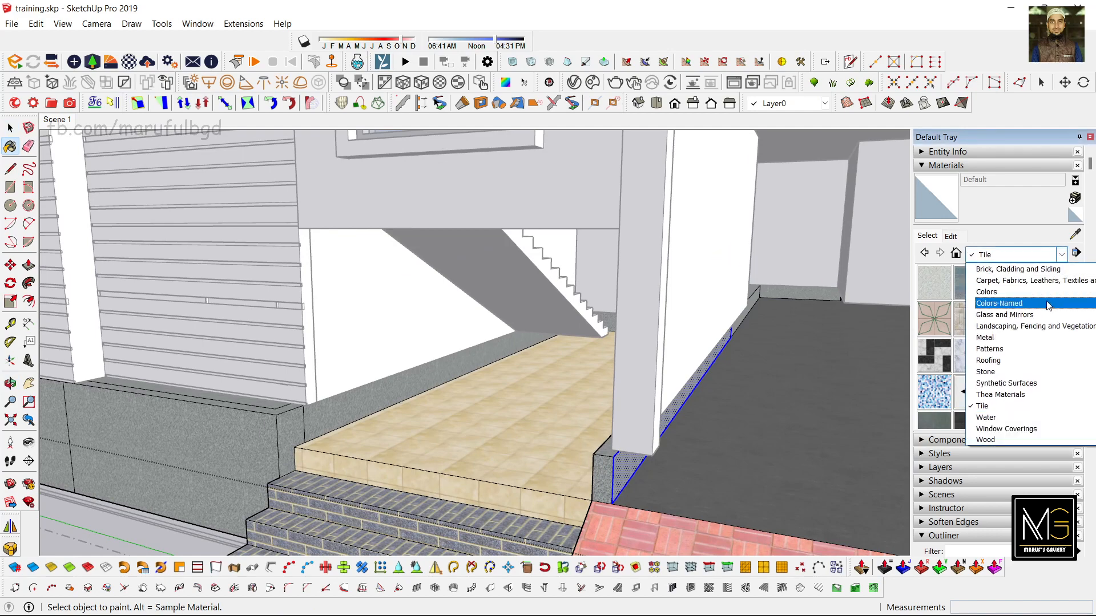
{"action": "left_click", "coordinate": [1021, 303]}
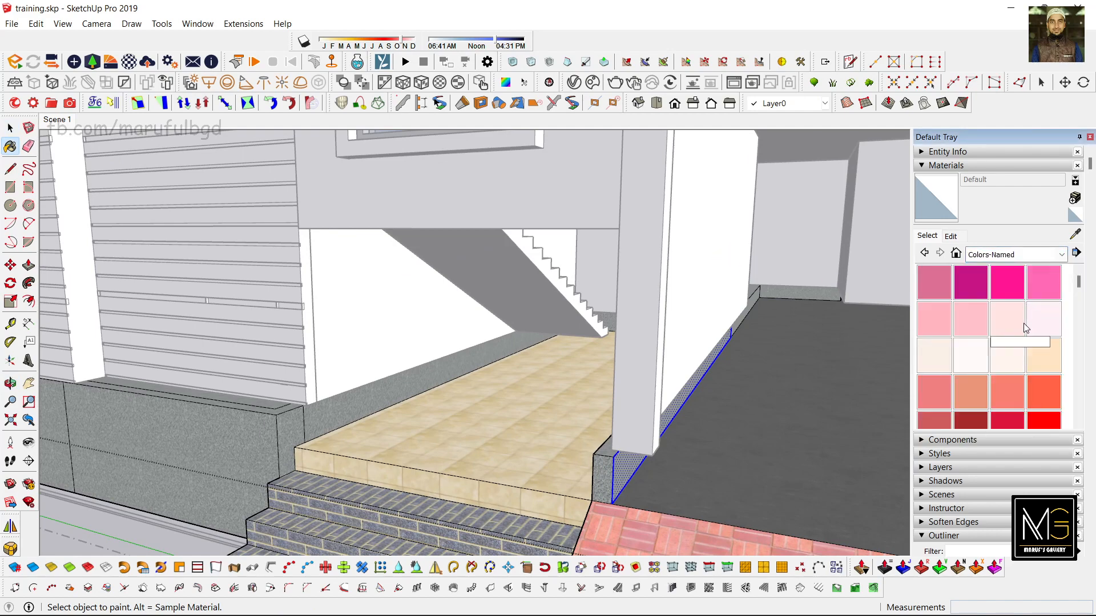
{"action": "left_click", "coordinate": [967, 365]}
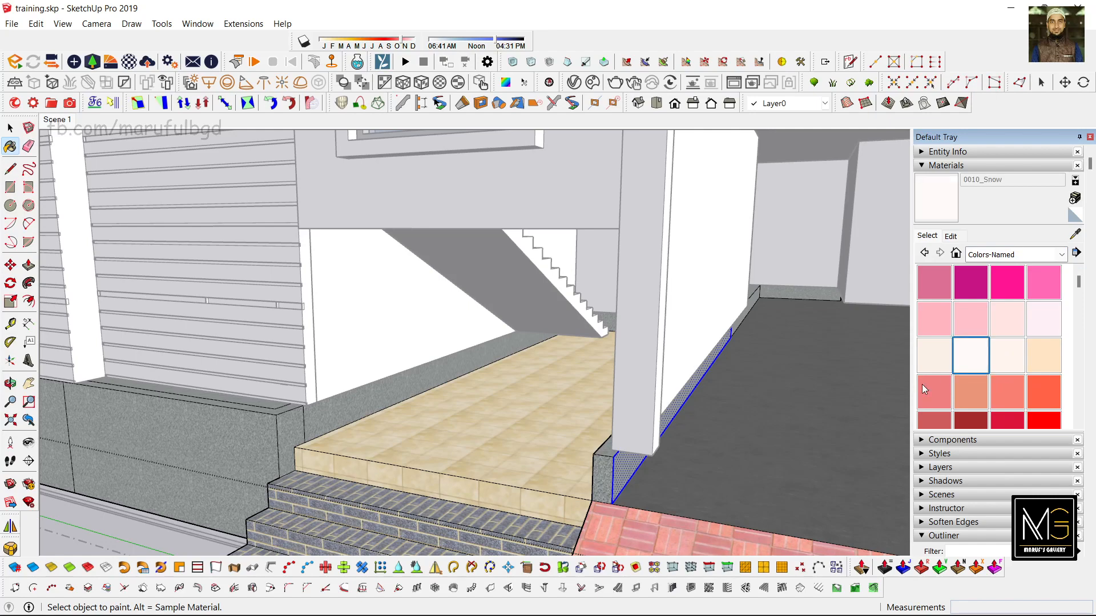
{"action": "left_click", "coordinate": [636, 459]}
{"action": "left_click", "coordinate": [605, 469]}
{"action": "mouse_move", "coordinate": [601, 447]}
{"action": "middle_mouse_down"}
{"action": "mouse_move", "coordinate": [707, 467]}
{"action": "mouse_move", "coordinate": [716, 443]}
{"action": "mouse_move", "coordinate": [702, 413]}
{"action": "mouse_move", "coordinate": [660, 443]}
{"action": "mouse_move", "coordinate": [500, 422]}
{"action": "mouse_move", "coordinate": [345, 360]}
{"action": "mouse_move", "coordinate": [509, 392]}
{"action": "middle_mouse_up"}
{"action": "left_click", "coordinate": [696, 421]}
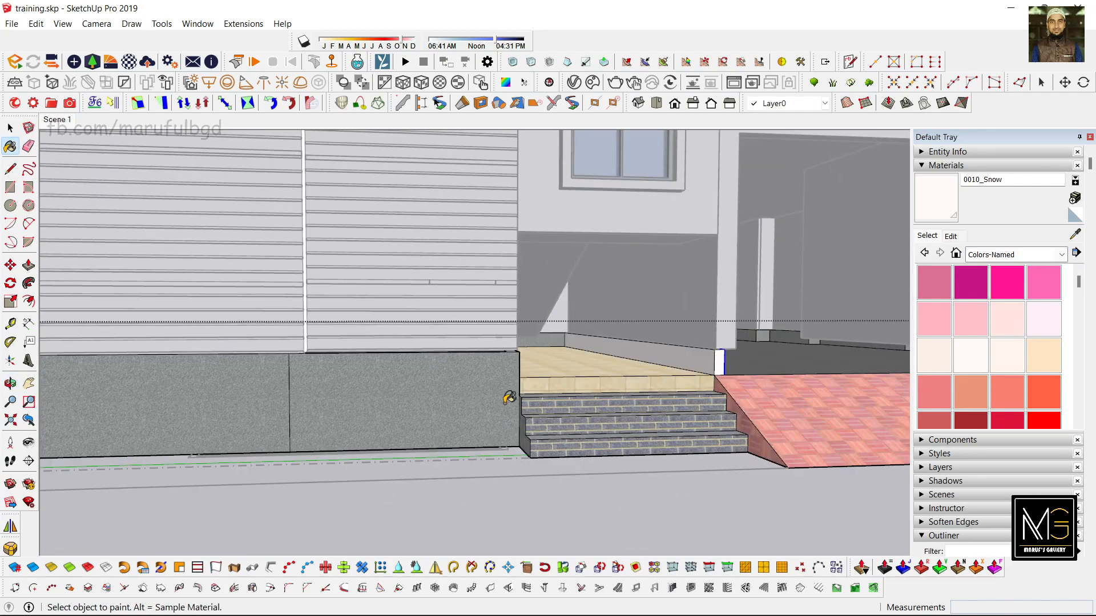
Leave the base group, open the slatted wall group beside the entrance steps for editing and select a slat in its left bay
{"action": "scroll", "coordinate": [652, 437], "scroll_direction": "down", "scroll_amount": 3}
{"action": "key", "text": "space"}
{"action": "middle_click_drag", "start_coordinate": [632, 435], "coordinate": [379, 384]}
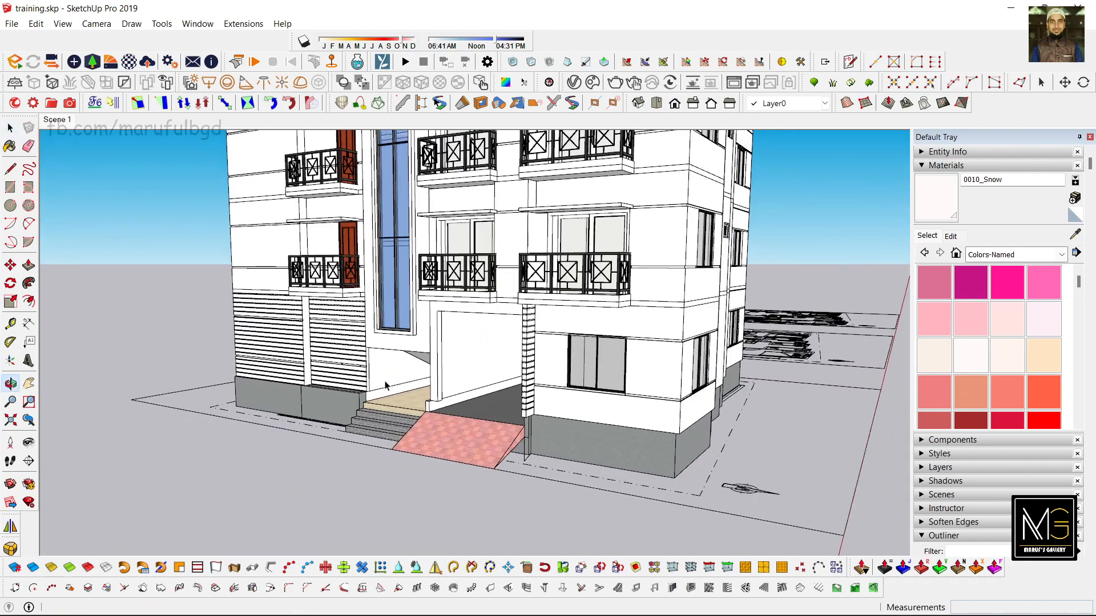
{"action": "scroll", "coordinate": [306, 337], "scroll_direction": "up", "scroll_amount": 6}
{"action": "left_click", "coordinate": [301, 338]}
{"action": "middle_click_drag", "start_coordinate": [301, 339], "coordinate": [529, 367]}
{"action": "scroll", "coordinate": [656, 367], "scroll_direction": "up", "scroll_amount": 3}
{"action": "scroll", "coordinate": [479, 365], "scroll_direction": "down", "scroll_amount": 6}
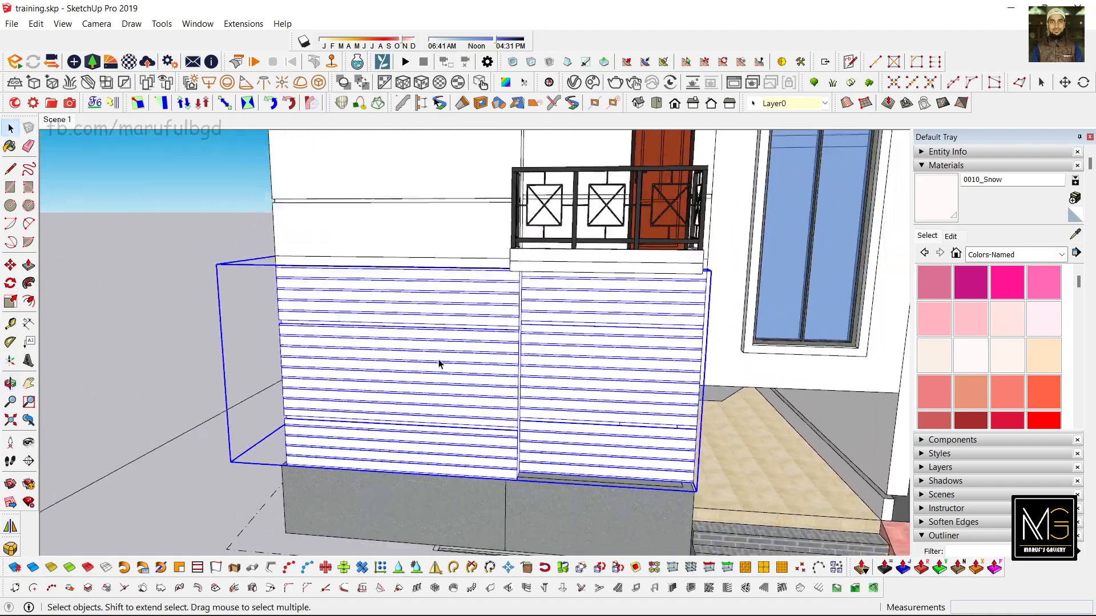
{"action": "double_click", "coordinate": [434, 384]}
{"action": "middle_click_drag", "start_coordinate": [434, 384], "coordinate": [374, 385]}
{"action": "scroll", "coordinate": [359, 386], "scroll_direction": "up", "scroll_amount": 4}
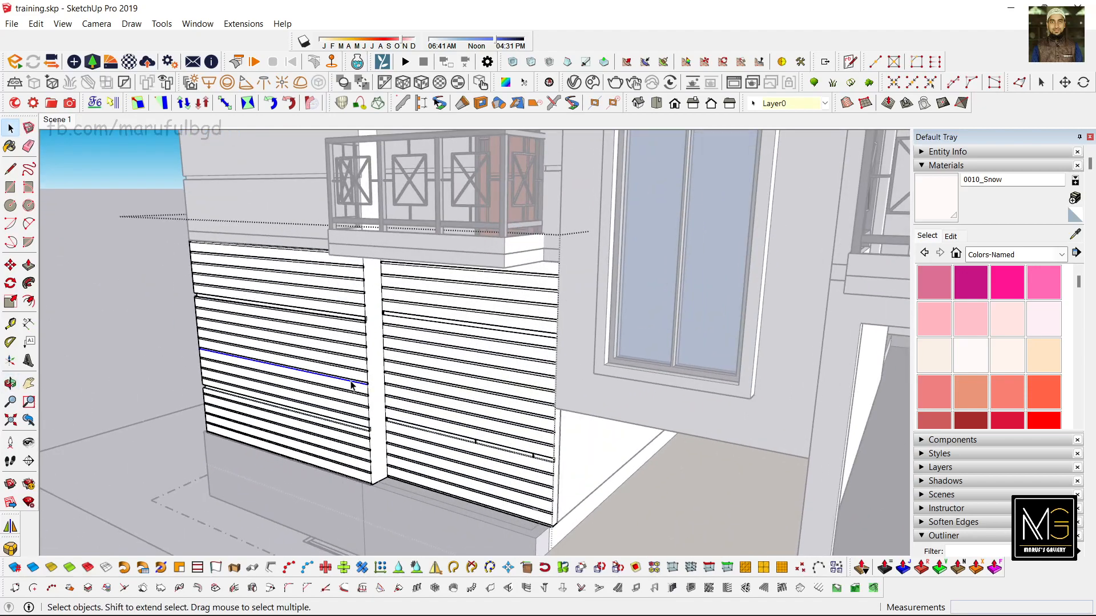
{"action": "middle_click_drag", "start_coordinate": [283, 359], "coordinate": [349, 348]}
{"action": "scroll", "coordinate": [286, 377], "scroll_direction": "up", "scroll_amount": 3}
{"action": "scroll", "coordinate": [287, 377], "scroll_direction": "up", "scroll_amount": 1}
{"action": "left_click", "coordinate": [286, 377]}
{"action": "scroll", "coordinate": [303, 372], "scroll_direction": "down", "scroll_amount": 4}
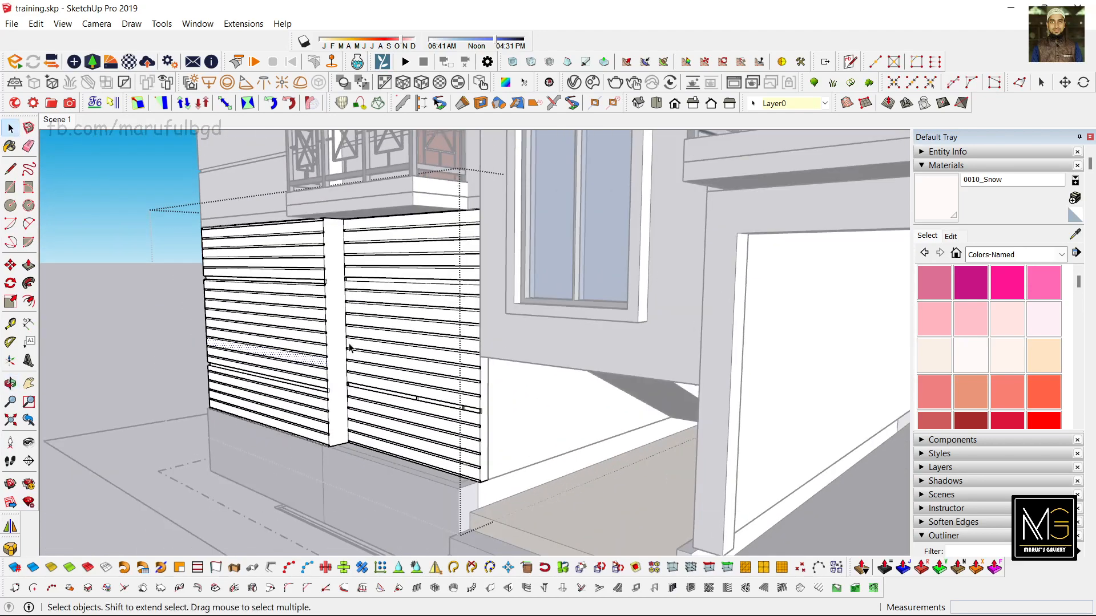
{"action": "scroll", "coordinate": [315, 370], "scroll_direction": "up", "scroll_amount": 1}
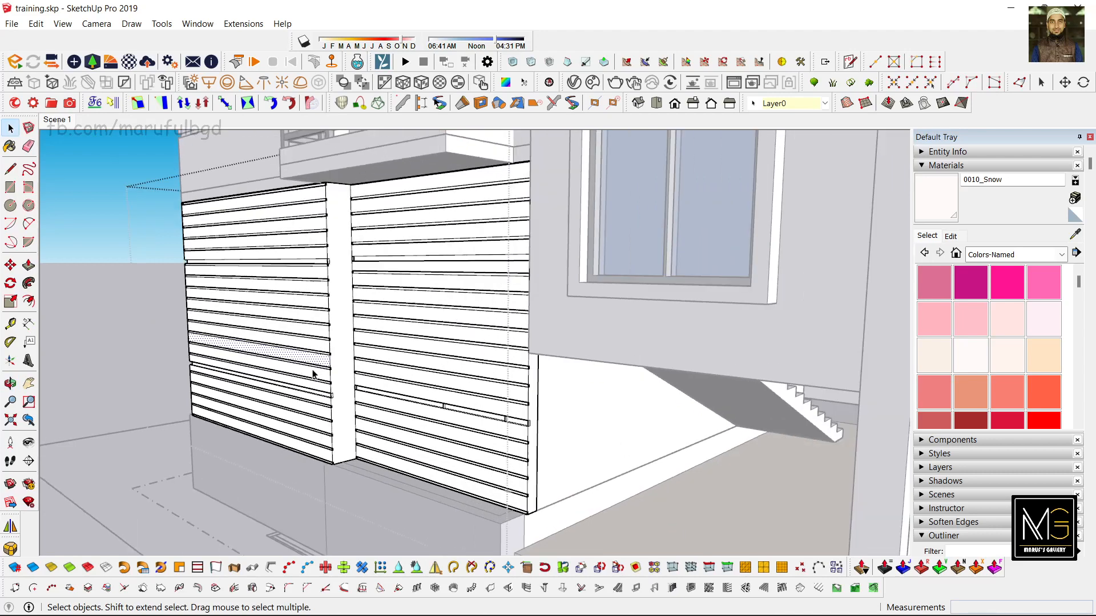
{"action": "scroll", "coordinate": [569, 378], "scroll_direction": "up", "scroll_amount": 1}
Paint every second slat in the right bay of the slatted wall with 0135_DarkGray from Colors-Named
{"action": "scroll", "coordinate": [1026, 361], "scroll_direction": "down", "scroll_amount": 15}
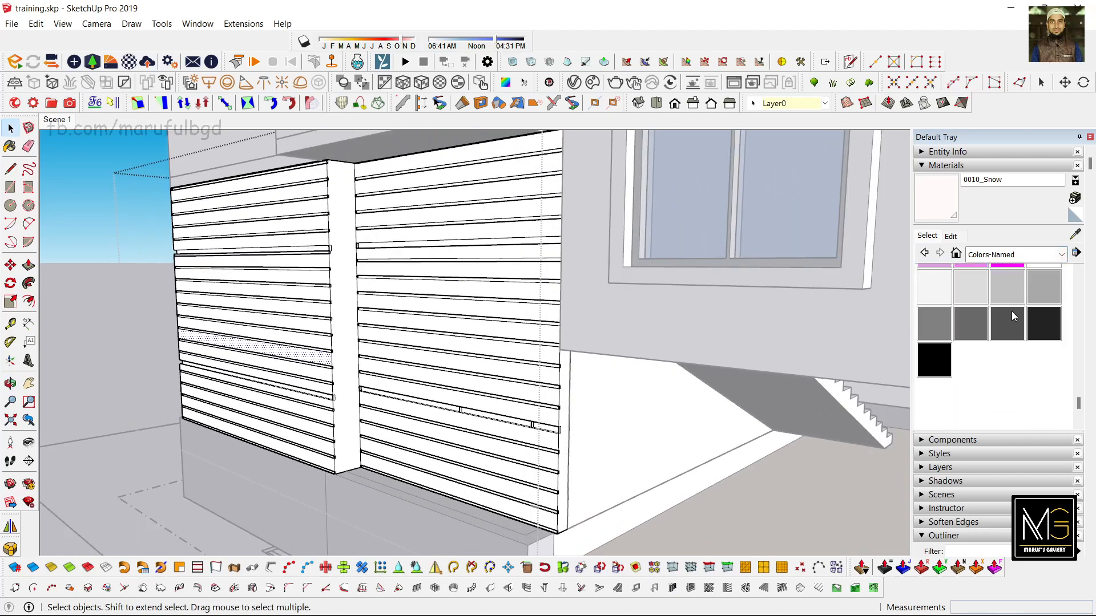
{"action": "left_click", "coordinate": [1008, 321]}
{"action": "scroll", "coordinate": [407, 351], "scroll_direction": "up", "scroll_amount": 1}
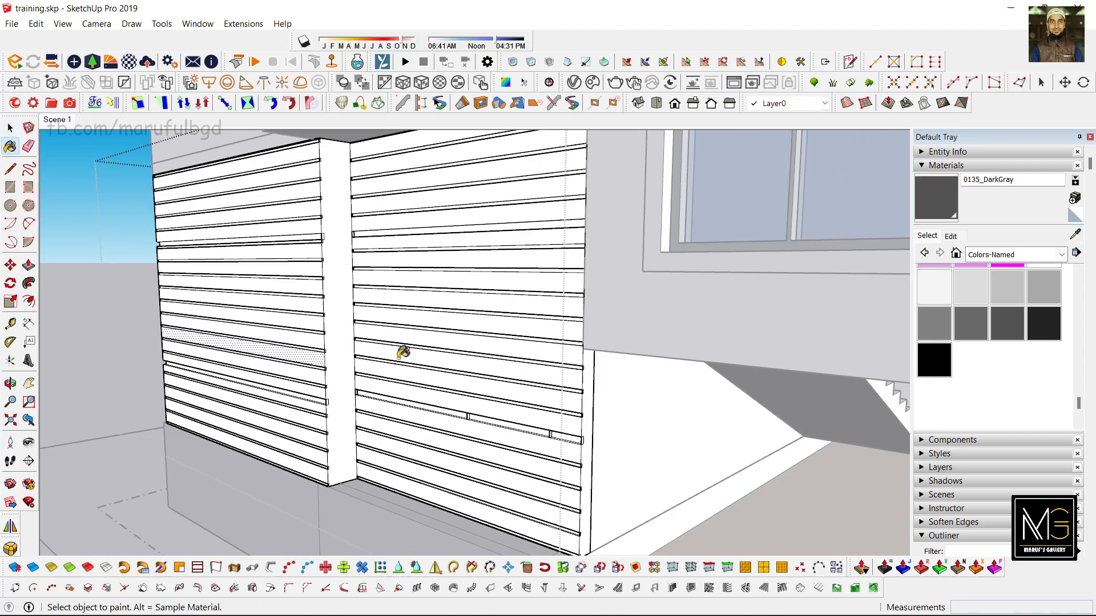
{"action": "left_click", "coordinate": [419, 484]}
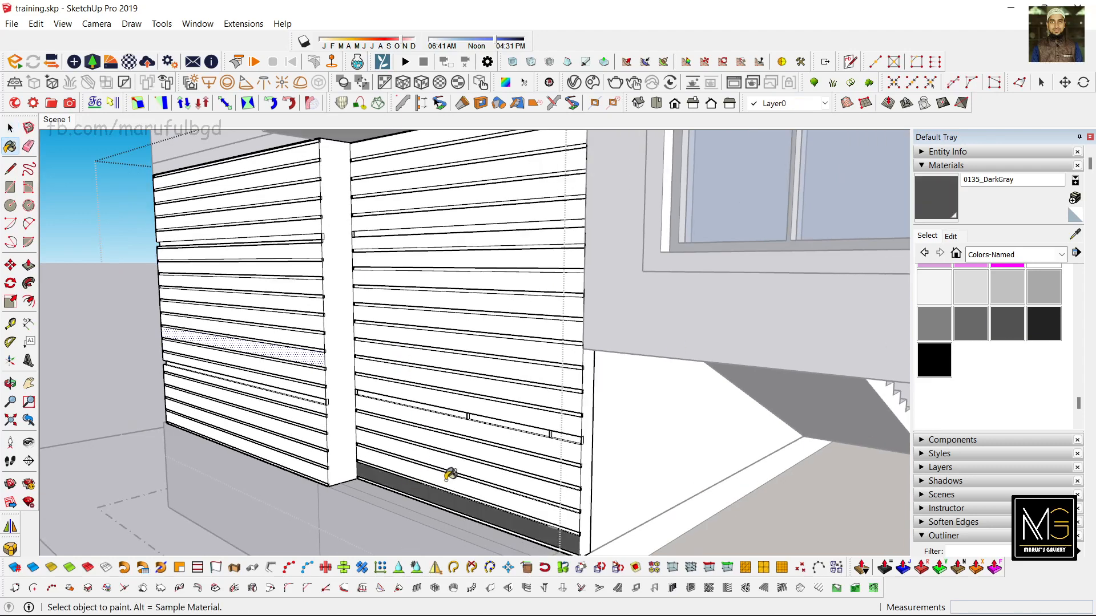
{"action": "left_click", "coordinate": [422, 447]}
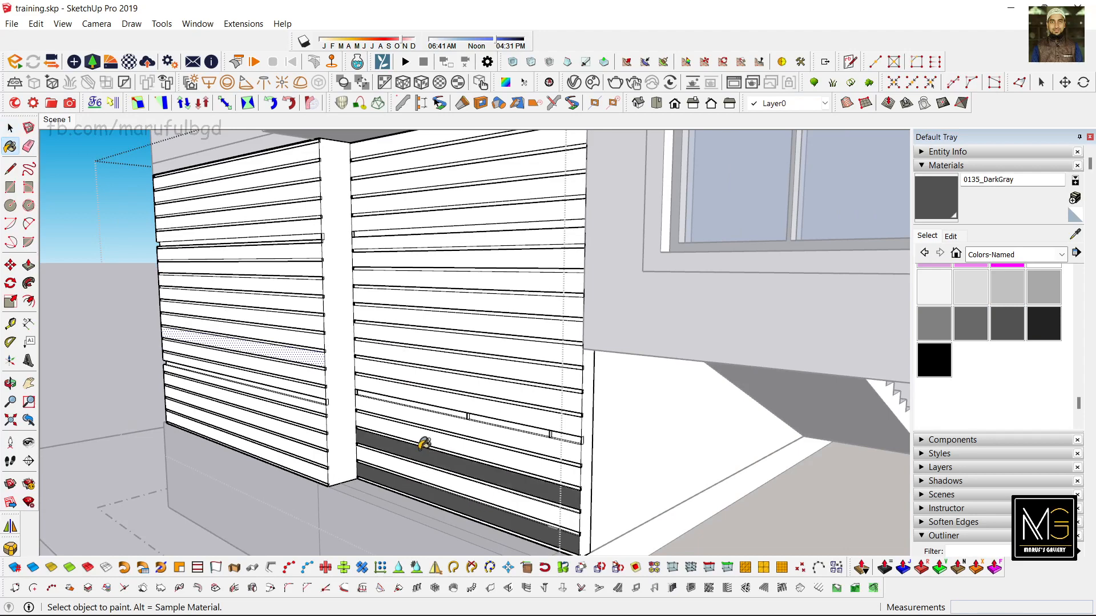
{"action": "left_click", "coordinate": [418, 407]}
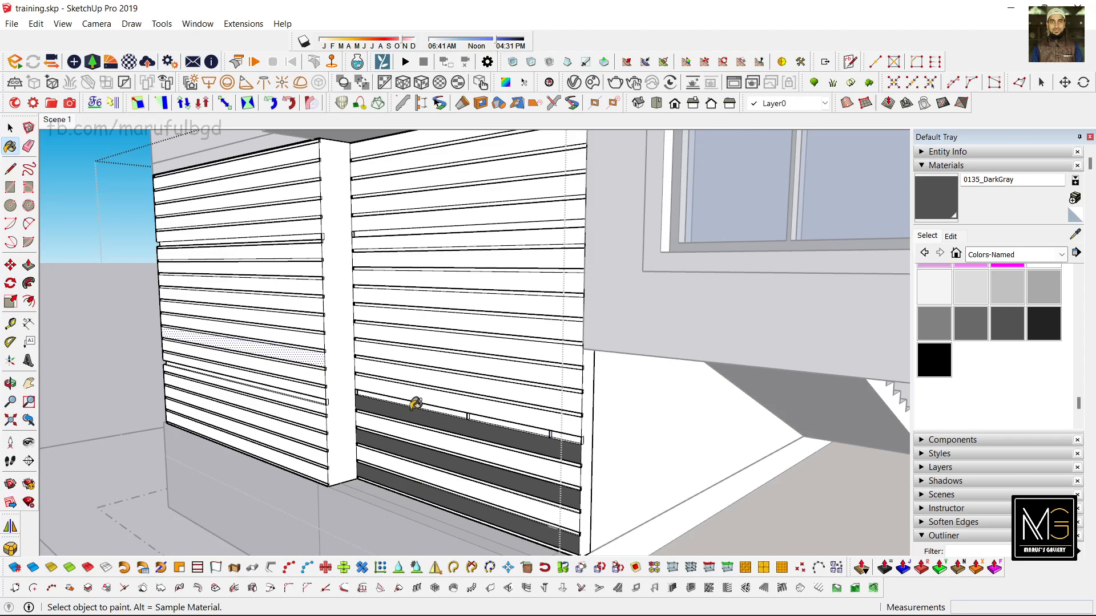
{"action": "left_click", "coordinate": [411, 370]}
{"action": "left_click", "coordinate": [410, 335]}
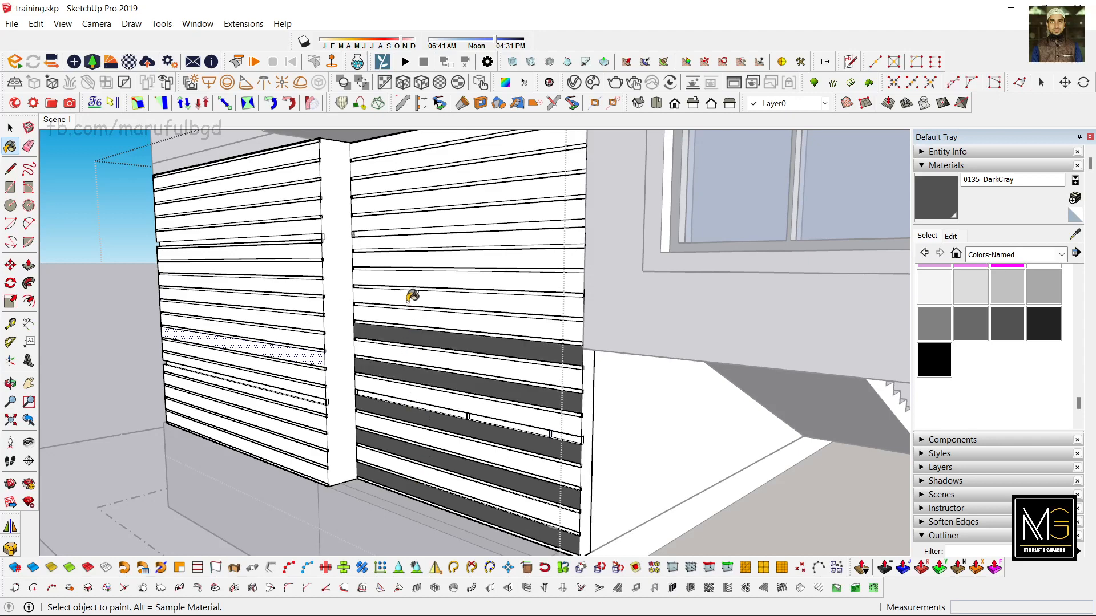
{"action": "left_click", "coordinate": [411, 297]}
{"action": "left_click", "coordinate": [405, 257]}
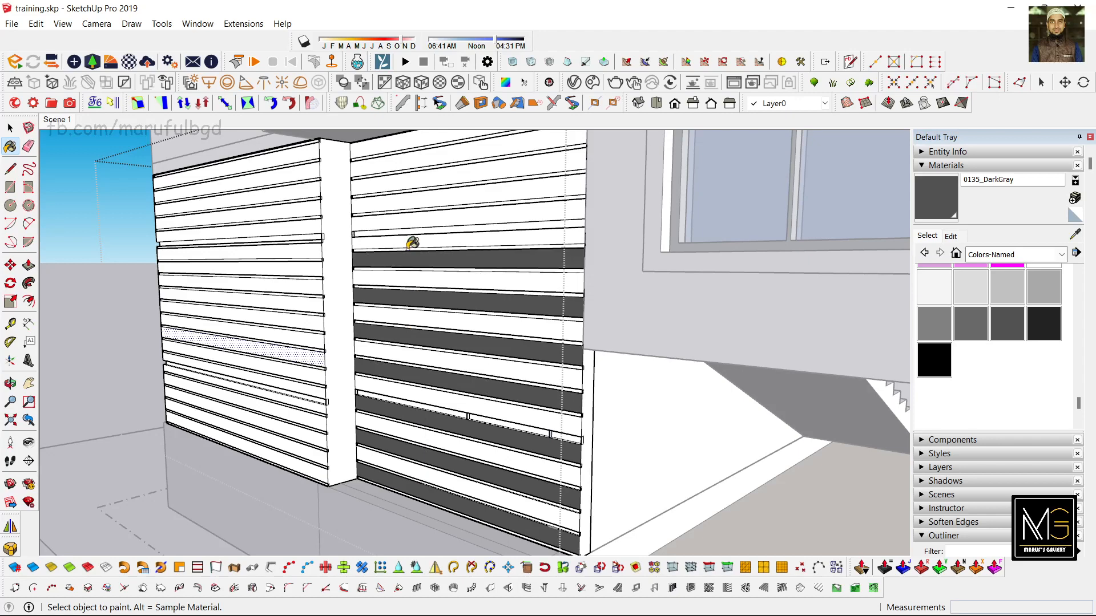
{"action": "left_click", "coordinate": [415, 191]}
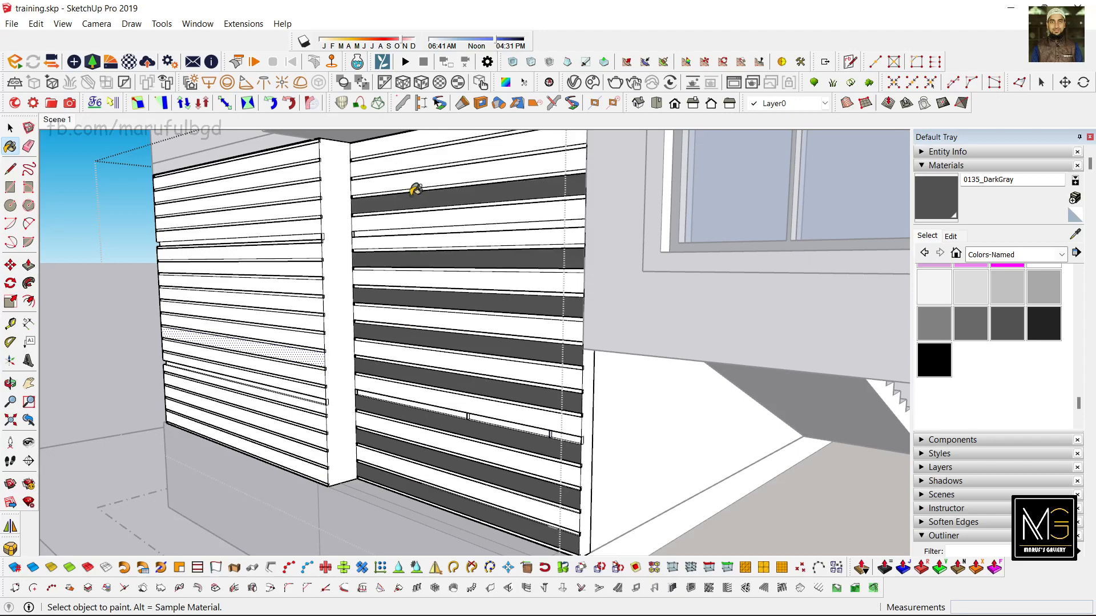
{"action": "left_click", "coordinate": [405, 155]}
Paint alternate slats in the left bay of the slatted wall with 0135_DarkGray
{"action": "left_click", "coordinate": [306, 177]}
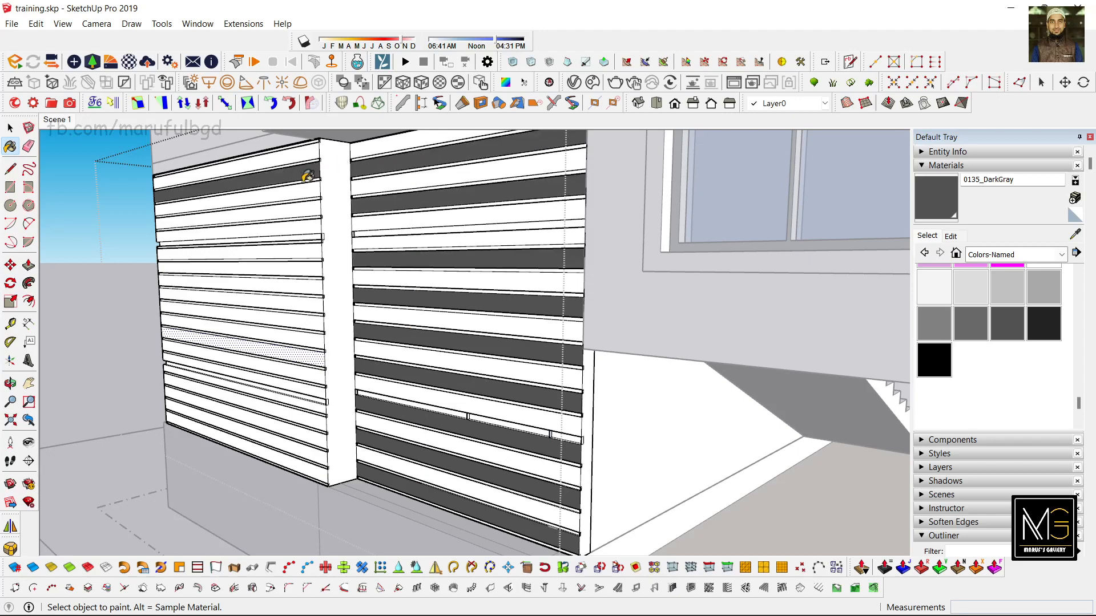
{"action": "left_click", "coordinate": [292, 222]}
{"action": "left_click", "coordinate": [288, 254]}
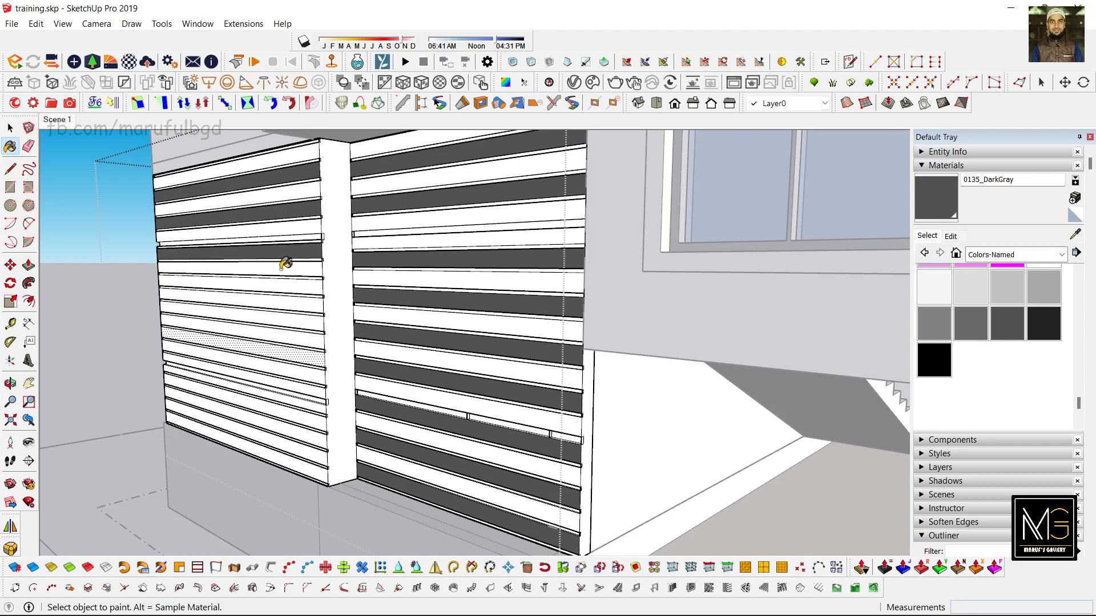
{"action": "left_click", "coordinate": [286, 280]}
{"action": "left_click", "coordinate": [289, 323]}
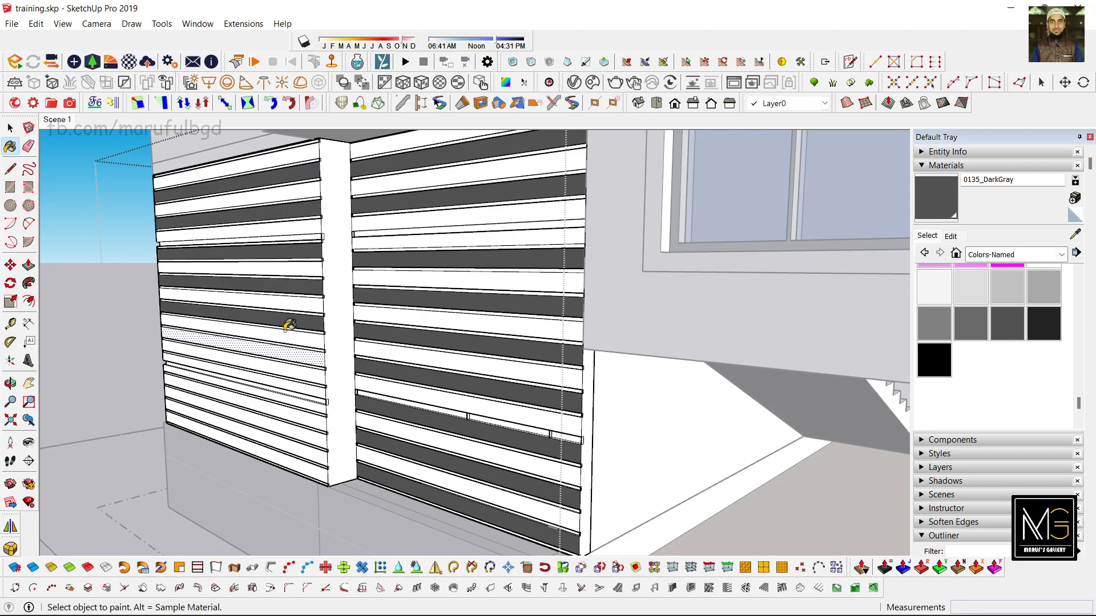
{"action": "left_click", "coordinate": [296, 353]}
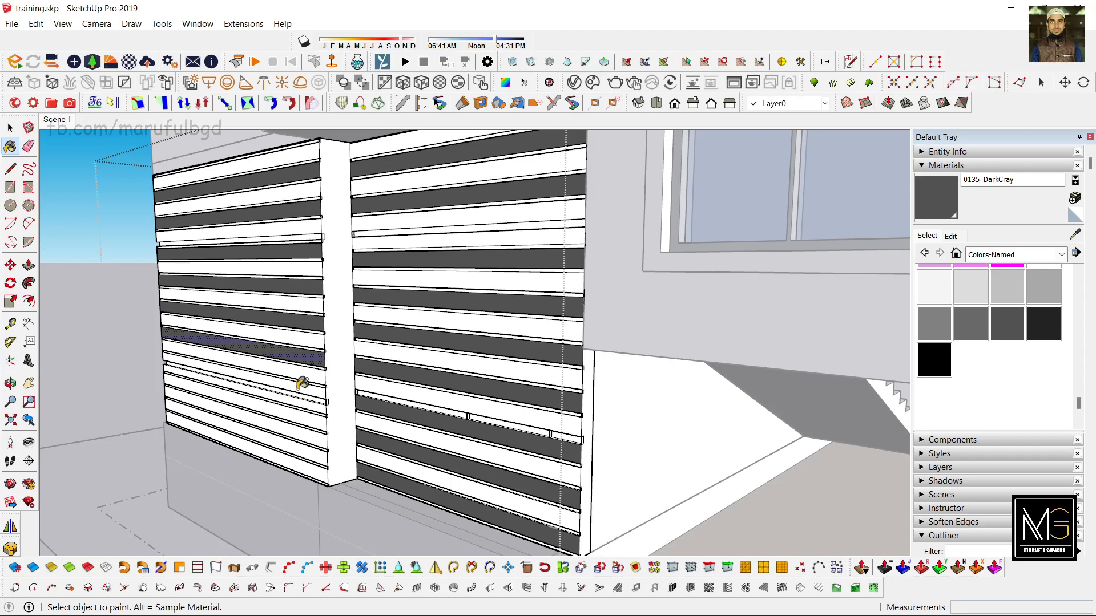
{"action": "left_click", "coordinate": [305, 388]}
{"action": "left_click", "coordinate": [310, 416]}
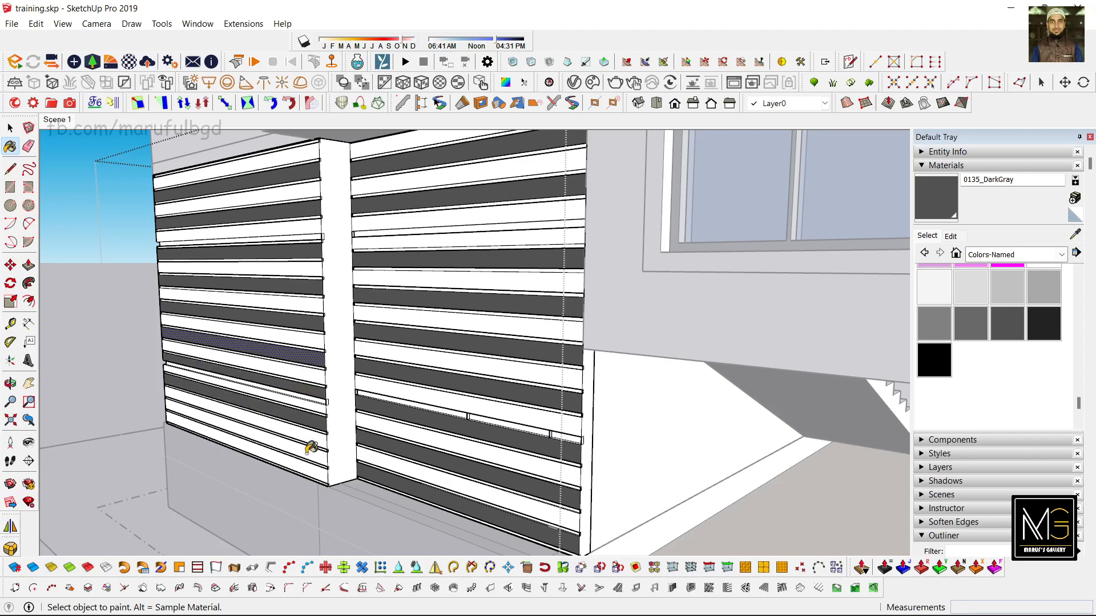
{"action": "left_click", "coordinate": [311, 449]}
{"action": "mouse_move", "coordinate": [311, 450]}
{"action": "middle_mouse_down"}
{"action": "mouse_move", "coordinate": [372, 433]}
{"action": "mouse_move", "coordinate": [499, 435]}
{"action": "mouse_move", "coordinate": [548, 420]}
{"action": "mouse_move", "coordinate": [474, 468]}
{"action": "middle_mouse_up"}
{"action": "key", "text": "space"}
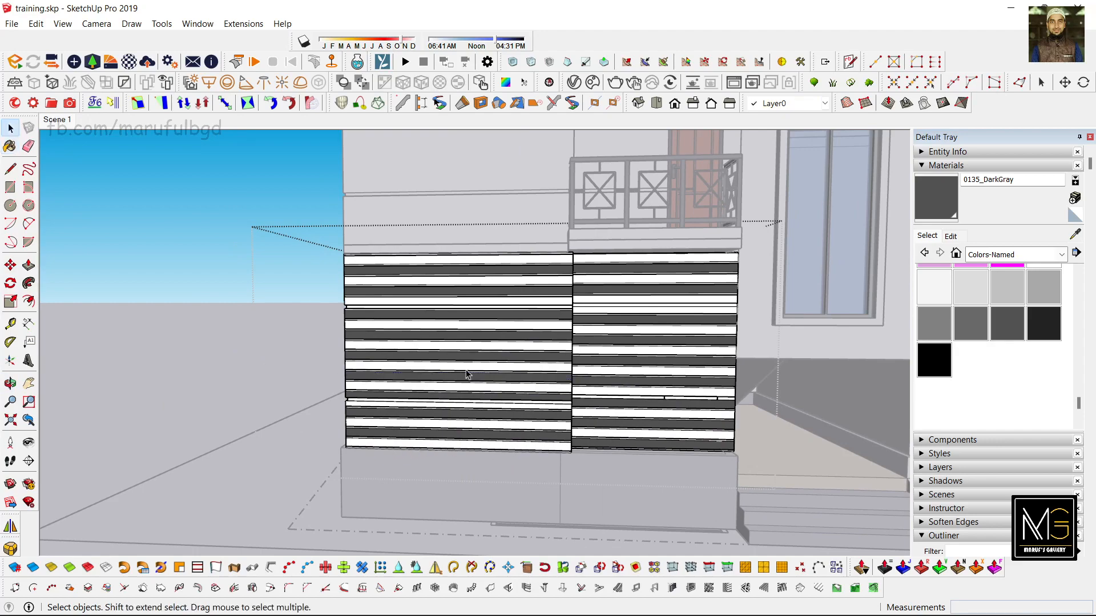
Examine the tower's facades from the slatted base up to the roof, including the corner beside the front balconies
{"action": "middle_click_drag", "start_coordinate": [467, 374], "coordinate": [332, 434]}
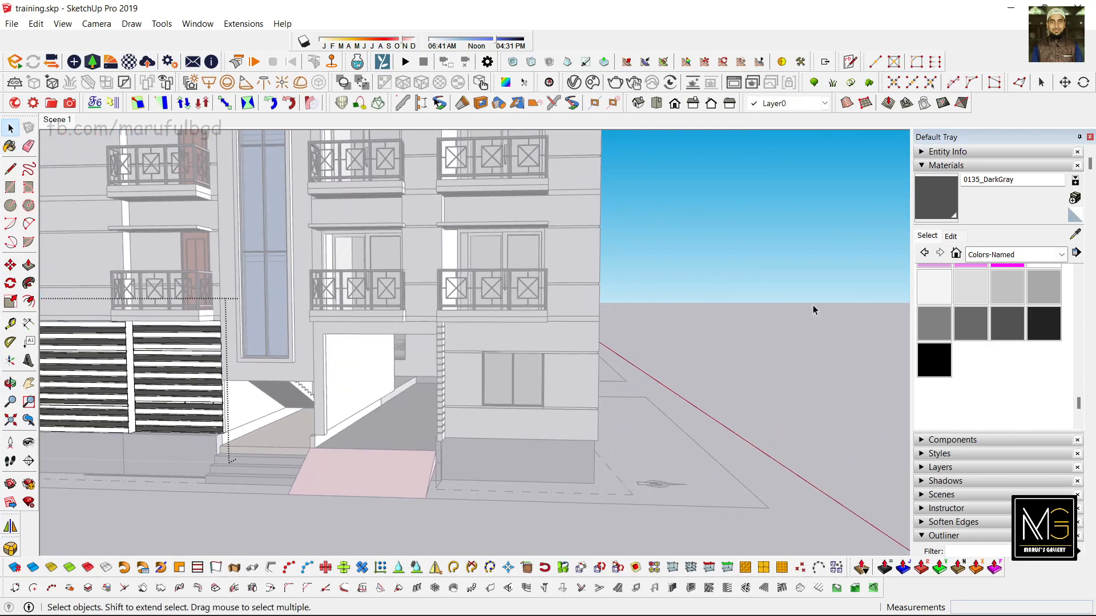
{"action": "middle_click_drag", "start_coordinate": [813, 310], "coordinate": [739, 372]}
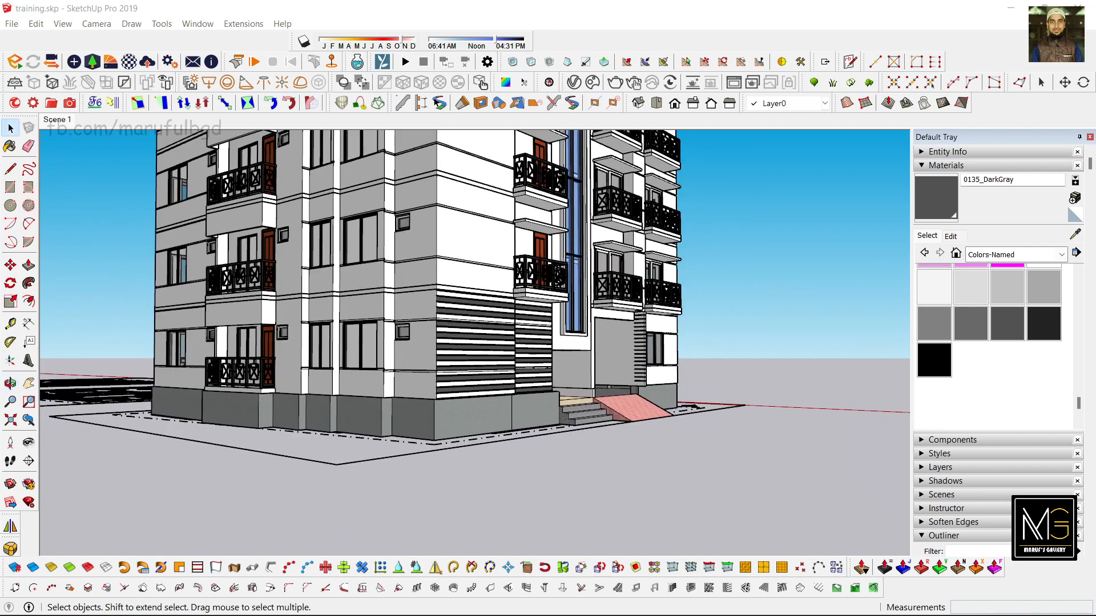
{"action": "middle_click_drag", "start_coordinate": [365, 276], "coordinate": [165, 371]}
{"action": "scroll", "coordinate": [183, 379], "scroll_direction": "up", "scroll_amount": 3}
{"action": "middle_click_drag", "start_coordinate": [457, 380], "coordinate": [539, 365]}
{"action": "scroll", "coordinate": [505, 386], "scroll_direction": "down", "scroll_amount": 3}
{"action": "scroll", "coordinate": [457, 386], "scroll_direction": "down", "scroll_amount": 5}
{"action": "scroll", "coordinate": [610, 394], "scroll_direction": "up", "scroll_amount": 2}
{"action": "middle_click_drag", "start_coordinate": [614, 396], "coordinate": [588, 376]}
{"action": "scroll", "coordinate": [558, 453], "scroll_direction": "up", "scroll_amount": 3}
{"action": "scroll", "coordinate": [558, 453], "scroll_direction": "up", "scroll_amount": 2}
{"action": "middle_click_drag", "start_coordinate": [558, 454], "coordinate": [342, 281]}
{"action": "scroll", "coordinate": [551, 362], "scroll_direction": "up", "scroll_amount": 5}
{"action": "scroll", "coordinate": [520, 359], "scroll_direction": "down", "scroll_amount": 6}
{"action": "scroll", "coordinate": [456, 268], "scroll_direction": "down", "scroll_amount": 4}
{"action": "scroll", "coordinate": [477, 212], "scroll_direction": "up", "scroll_amount": 6}
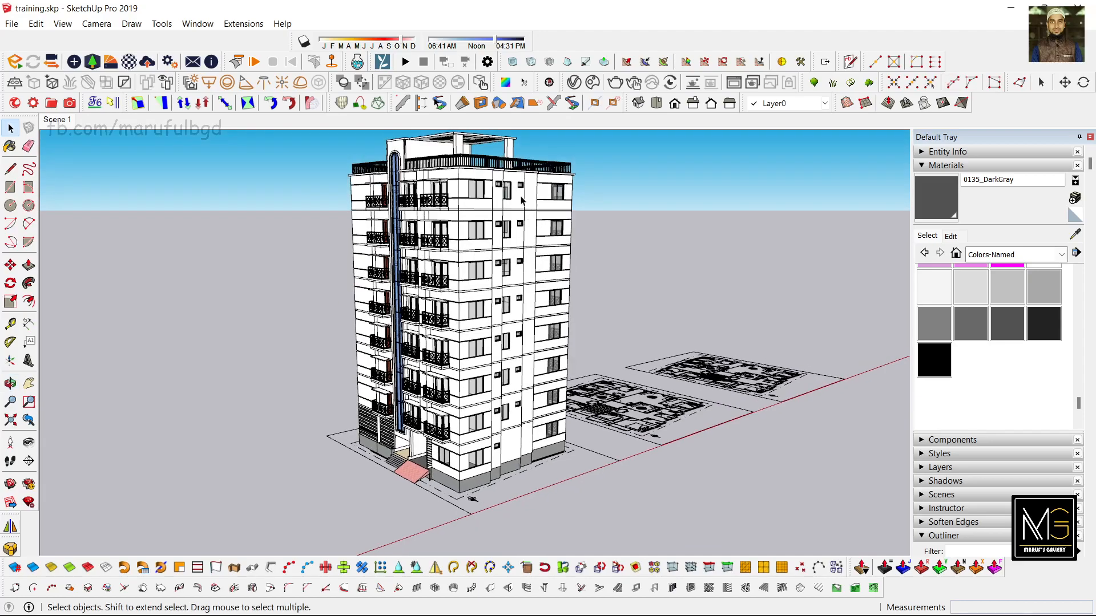
{"action": "middle_click_drag", "start_coordinate": [477, 212], "coordinate": [763, 320]}
{"action": "scroll", "coordinate": [529, 268], "scroll_direction": "down", "scroll_amount": 3}
{"action": "scroll", "coordinate": [519, 215], "scroll_direction": "up", "scroll_amount": 8}
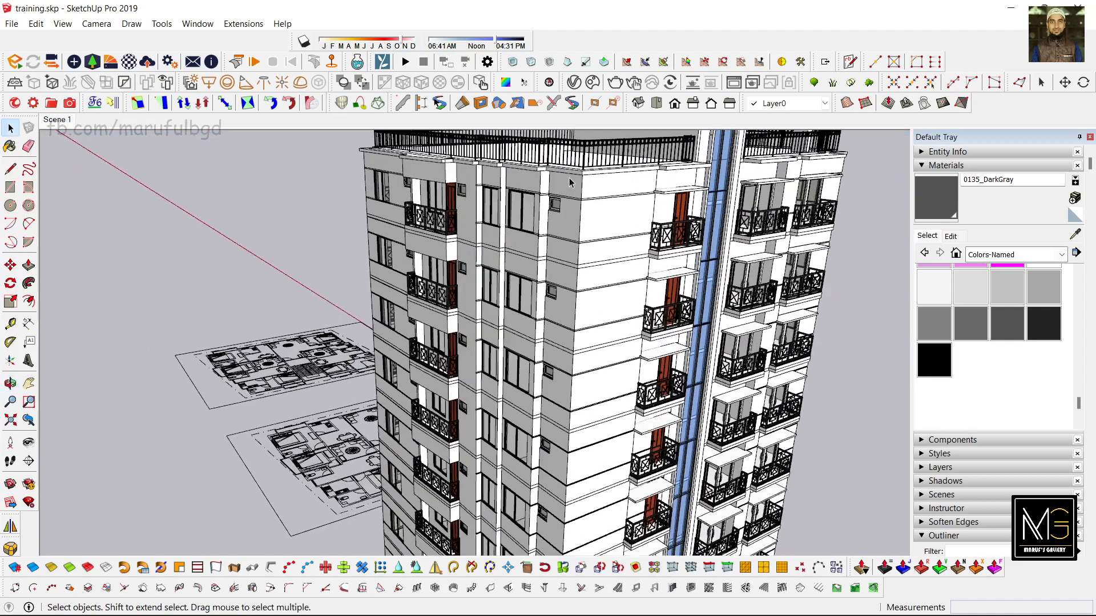
{"action": "key", "text": "space"}
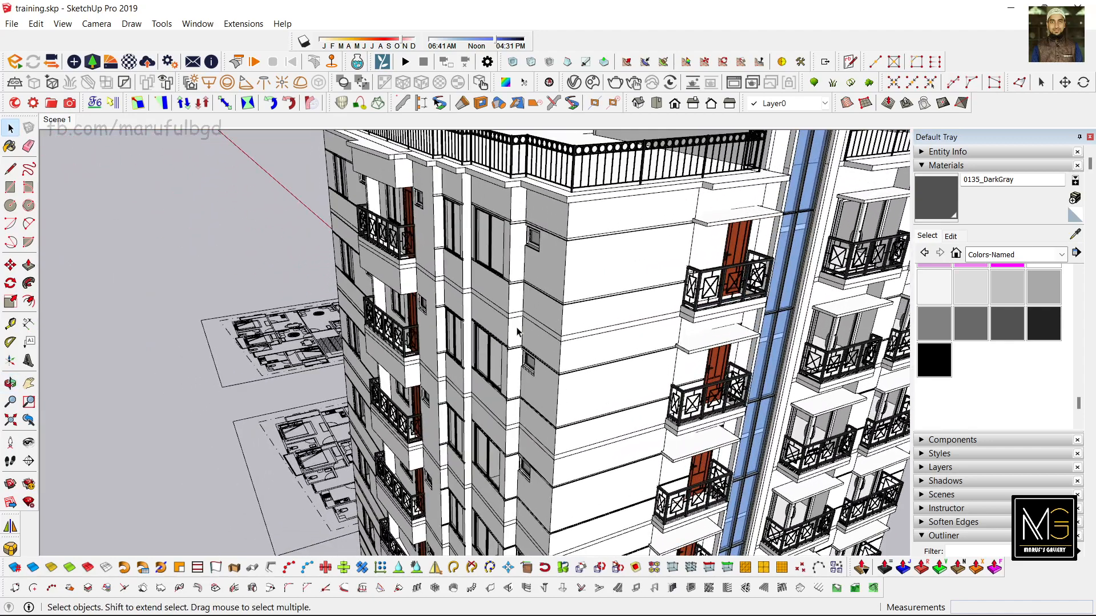
{"action": "middle_click_drag", "start_coordinate": [517, 331], "coordinate": [526, 249]}
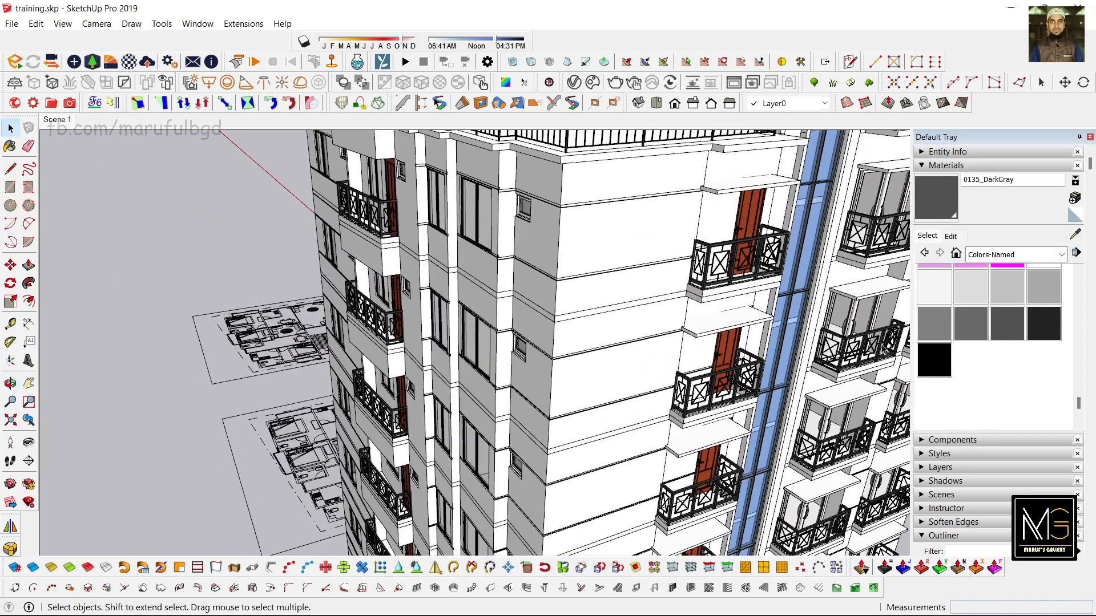
{"action": "scroll", "coordinate": [503, 186], "scroll_direction": "down", "scroll_amount": 5}
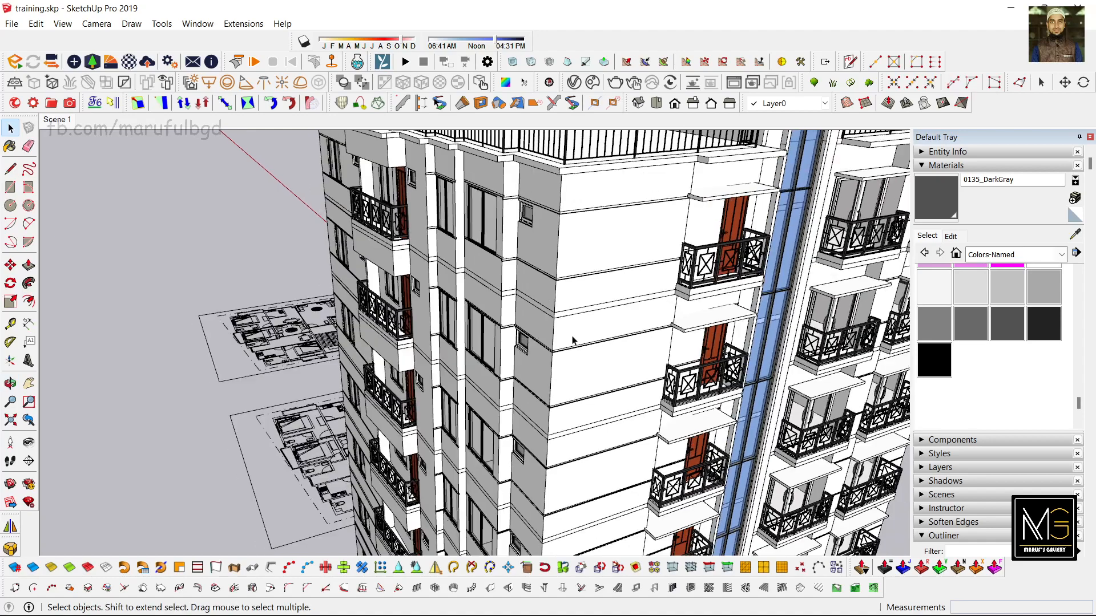
{"action": "middle_click_drag", "start_coordinate": [504, 186], "coordinate": [545, 363]}
{"action": "scroll", "coordinate": [597, 366], "scroll_direction": "up", "scroll_amount": 8}
Try to paint the corner wall group of the lowest typical floor component with 0133_Gray from Colors-Named
{"action": "left_click", "coordinate": [552, 381]}
{"action": "scroll", "coordinate": [552, 381], "scroll_direction": "down", "scroll_amount": 3}
{"action": "right_click", "coordinate": [544, 362]}
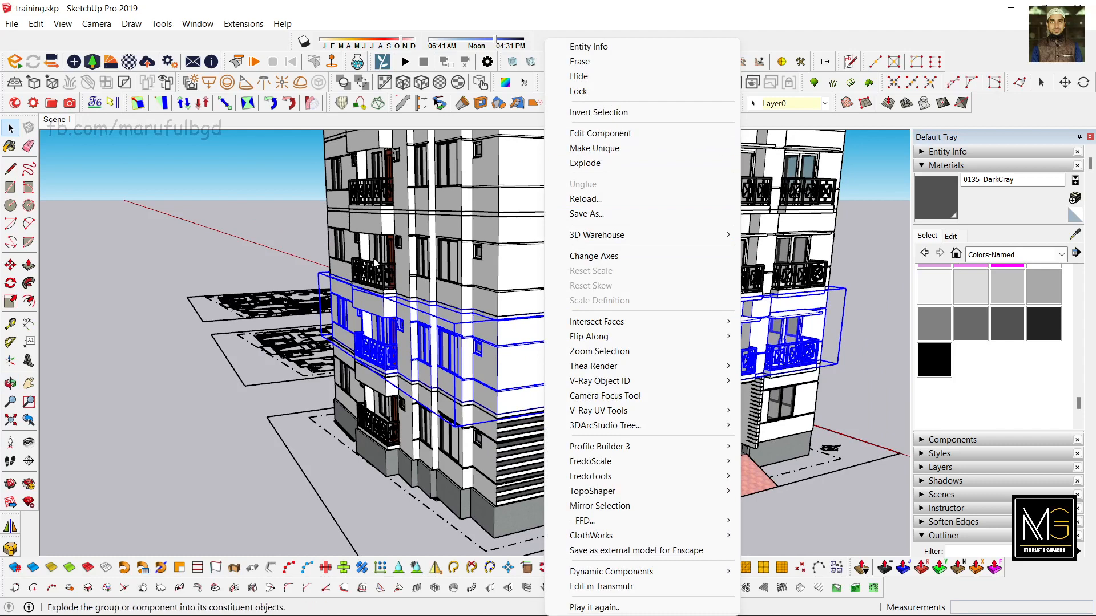
{"action": "left_click", "coordinate": [190, 254]}
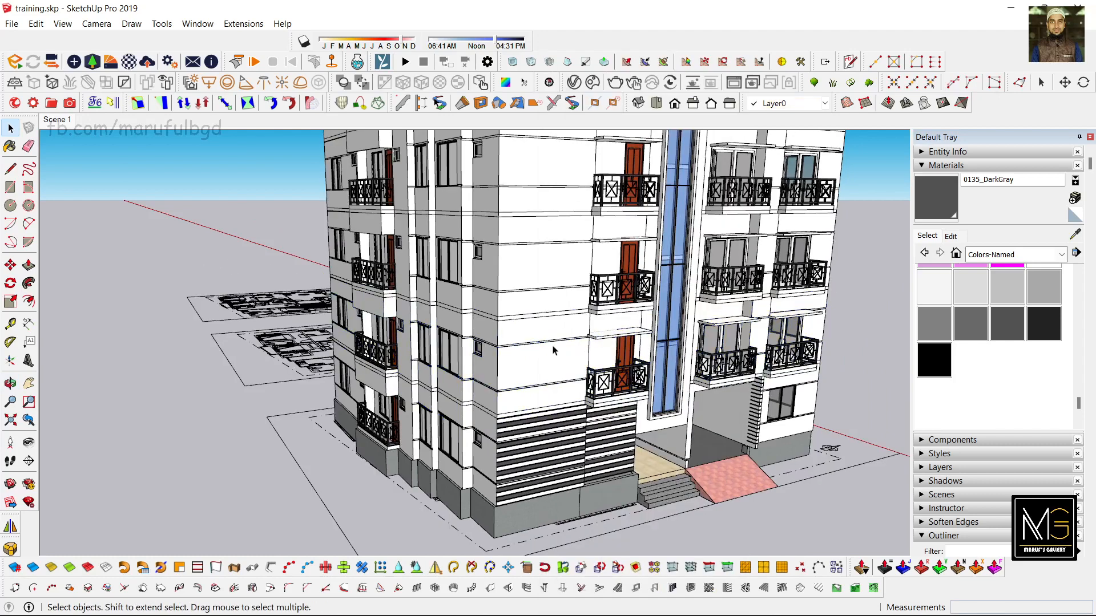
{"action": "double_click", "coordinate": [544, 364]}
{"action": "middle_click_drag", "start_coordinate": [542, 360], "coordinate": [473, 159]}
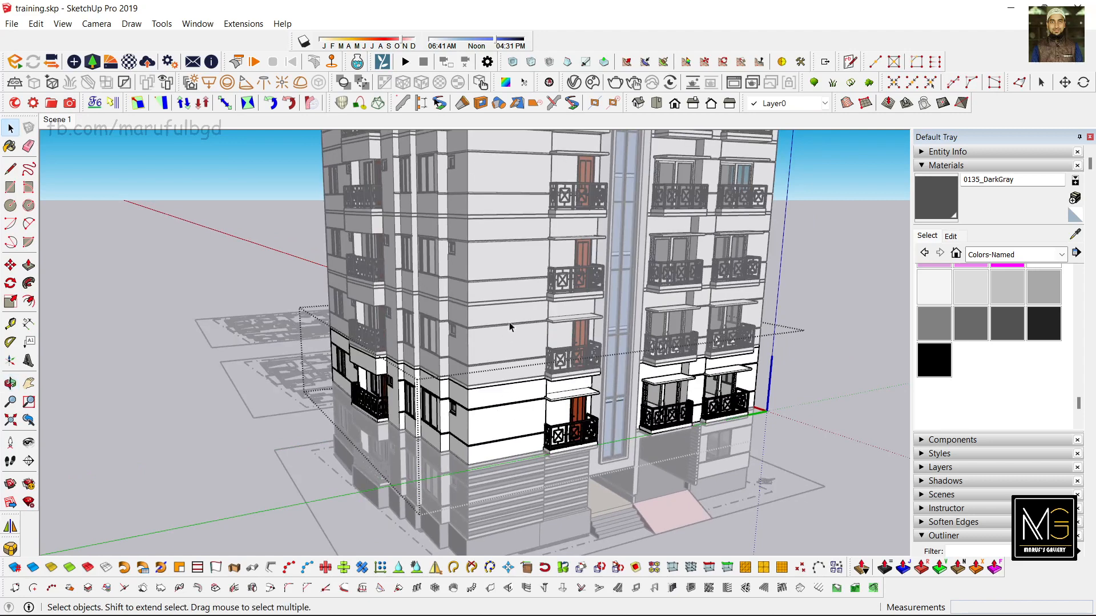
{"action": "left_click", "coordinate": [937, 324]}
{"action": "left_click", "coordinate": [487, 425]}
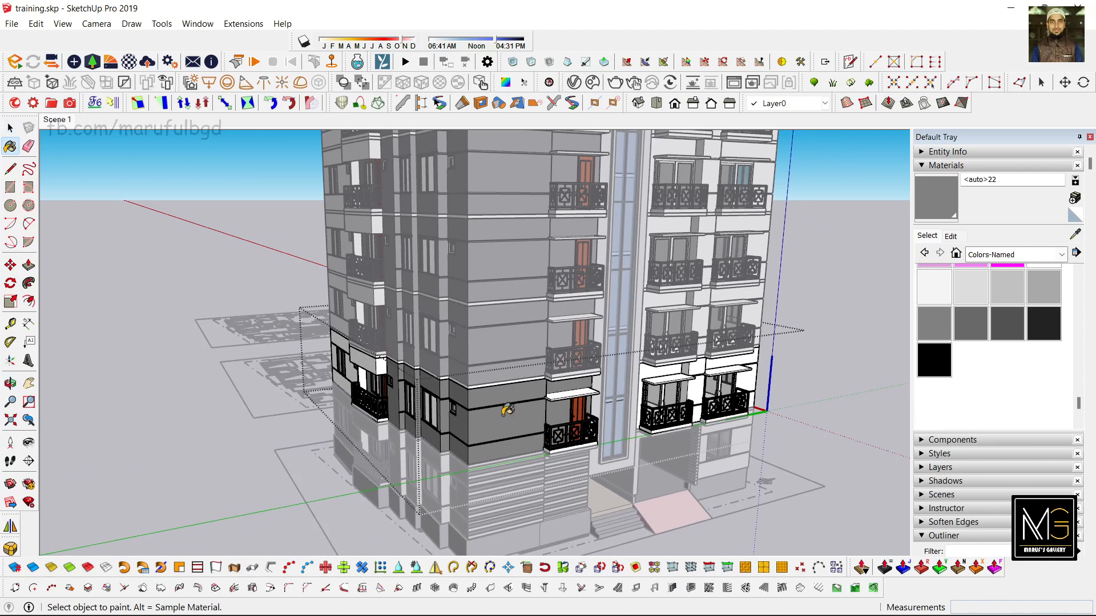
{"action": "scroll", "coordinate": [507, 409], "scroll_direction": "down", "scroll_amount": 5}
{"action": "middle_click_drag", "start_coordinate": [509, 379], "coordinate": [481, 278]}
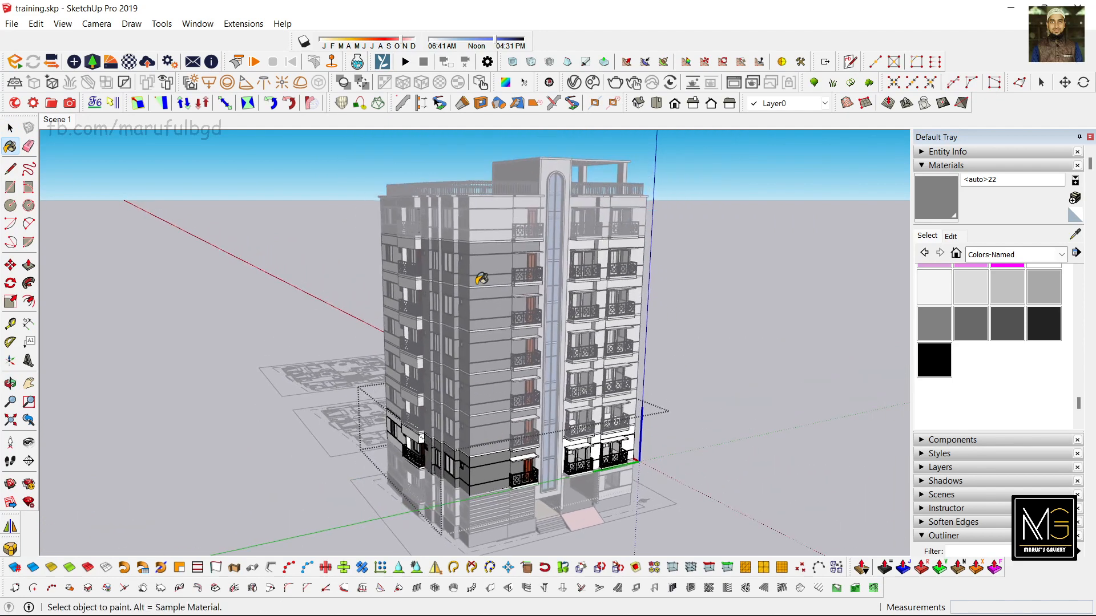
{"action": "key", "text": "space"}
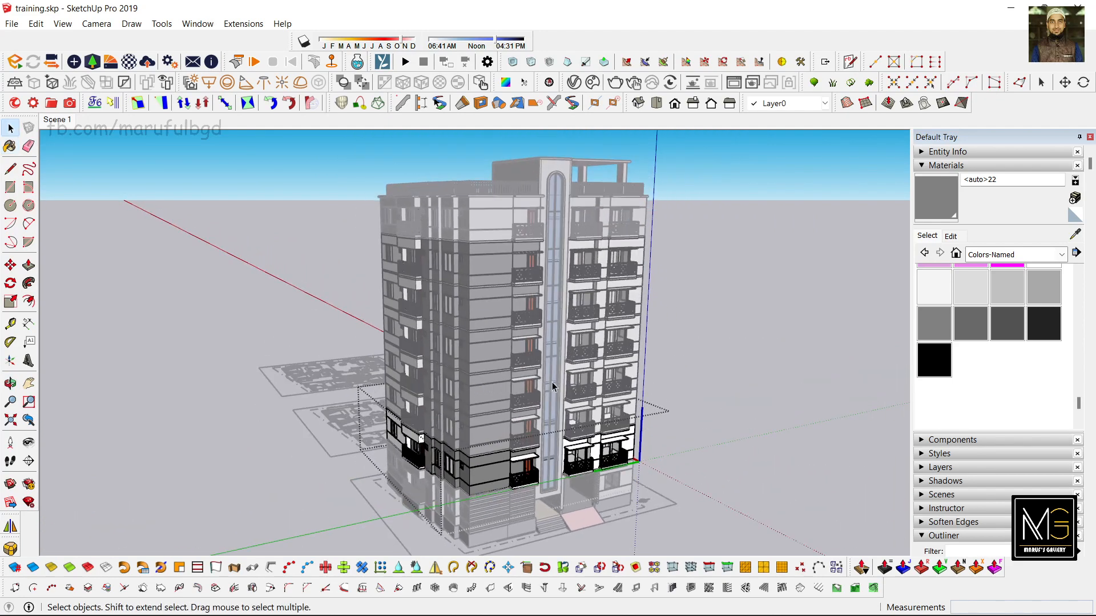
{"action": "left_click", "coordinate": [710, 356]}
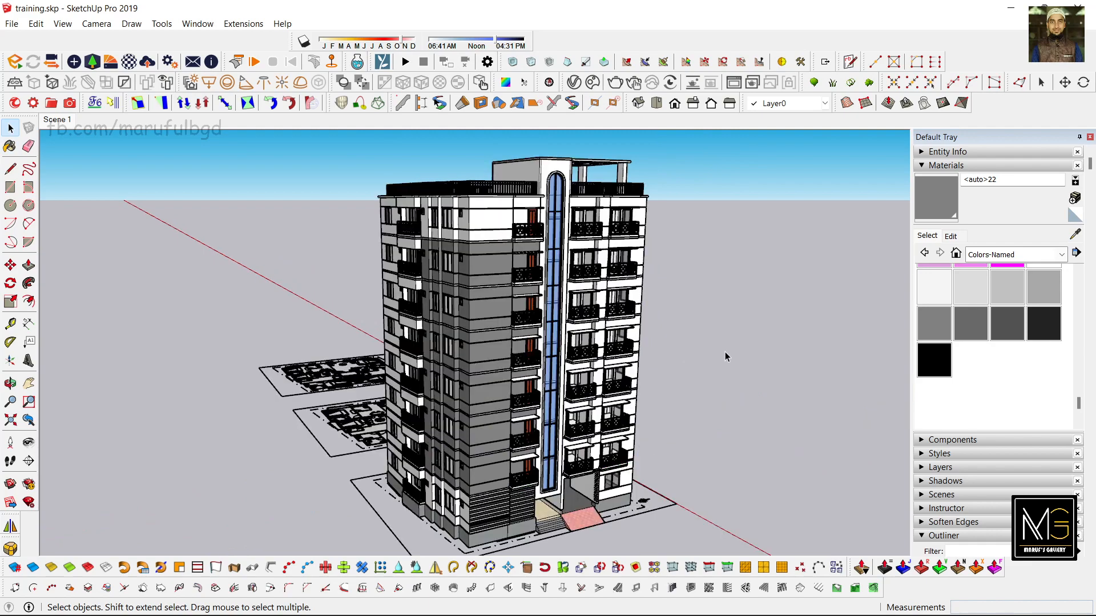
Open the lowest typical floor component above the slatted wall and the corner wall group inside it for editing
{"action": "middle_click_drag", "start_coordinate": [724, 351], "coordinate": [606, 404]}
{"action": "scroll", "coordinate": [510, 437], "scroll_direction": "up", "scroll_amount": 4}
{"action": "mouse_move", "coordinate": [509, 437]}
{"action": "middle_mouse_down"}
{"action": "mouse_move", "coordinate": [507, 391]}
{"action": "mouse_move", "coordinate": [508, 445]}
{"action": "mouse_move", "coordinate": [495, 450]}
{"action": "middle_mouse_up"}
{"action": "scroll", "coordinate": [509, 445], "scroll_direction": "down", "scroll_amount": 3}
{"action": "scroll", "coordinate": [495, 449], "scroll_direction": "up", "scroll_amount": 3}
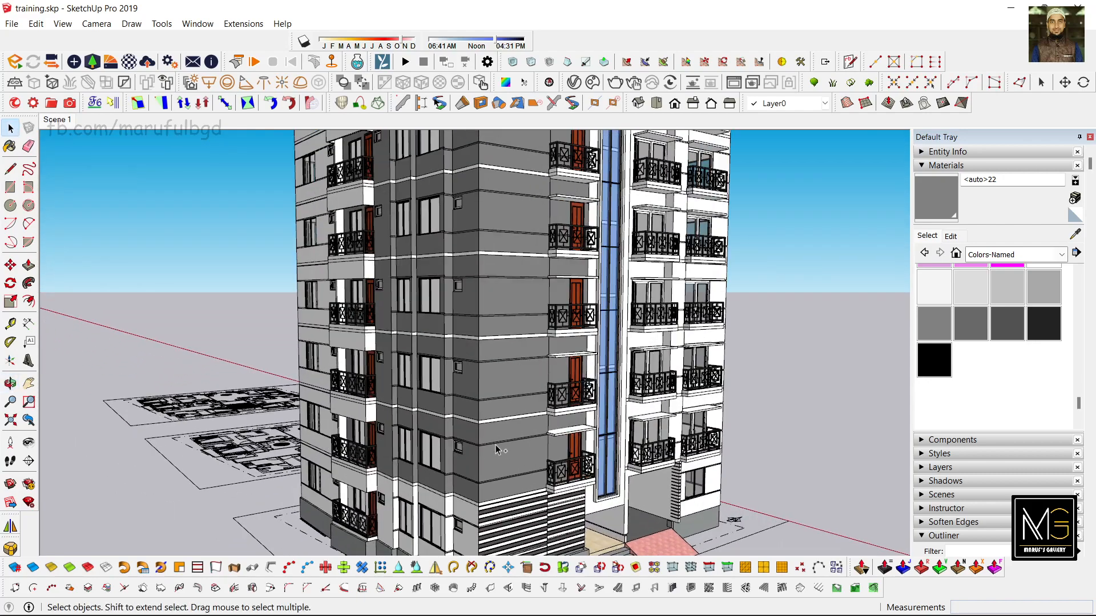
{"action": "double_click", "coordinate": [496, 450]}
{"action": "middle_click_drag", "start_coordinate": [480, 462], "coordinate": [483, 450]}
{"action": "scroll", "coordinate": [483, 451], "scroll_direction": "up", "scroll_amount": 3}
{"action": "left_click", "coordinate": [484, 400]}
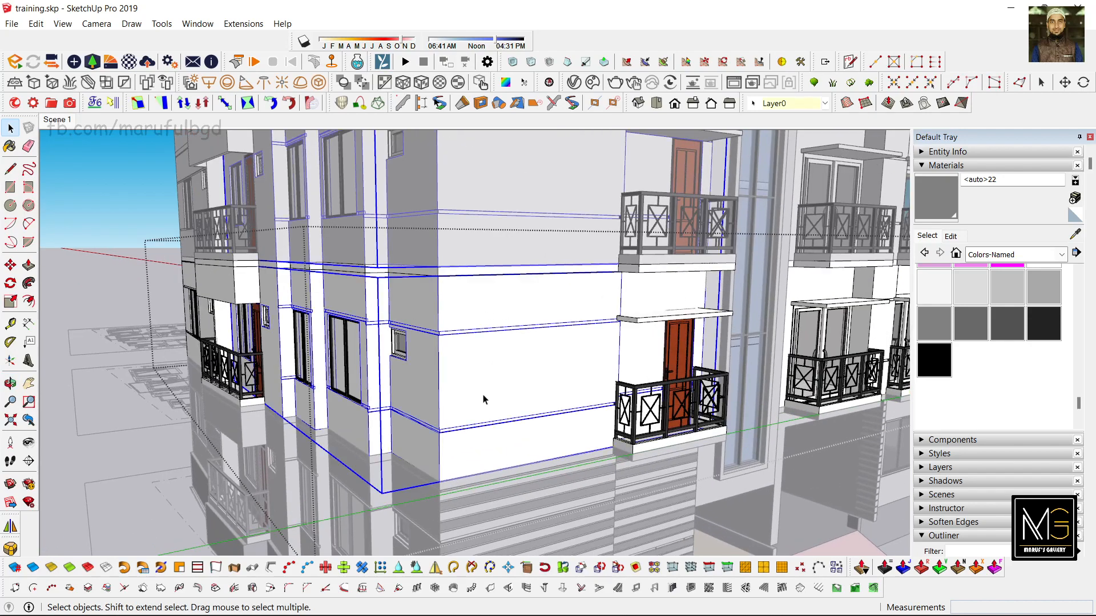
{"action": "double_click", "coordinate": [471, 381]}
Paint the corner's middle wall panel beside the front balcony and its adjoining side face with 0133_Gray from Colors-Named
{"action": "mouse_move", "coordinate": [472, 379]}
{"action": "middle_mouse_down"}
{"action": "mouse_move", "coordinate": [484, 379]}
{"action": "mouse_move", "coordinate": [452, 396]}
{"action": "mouse_move", "coordinate": [367, 392]}
{"action": "mouse_move", "coordinate": [411, 367]}
{"action": "mouse_move", "coordinate": [483, 379]}
{"action": "middle_mouse_up"}
{"action": "left_click", "coordinate": [483, 381]}
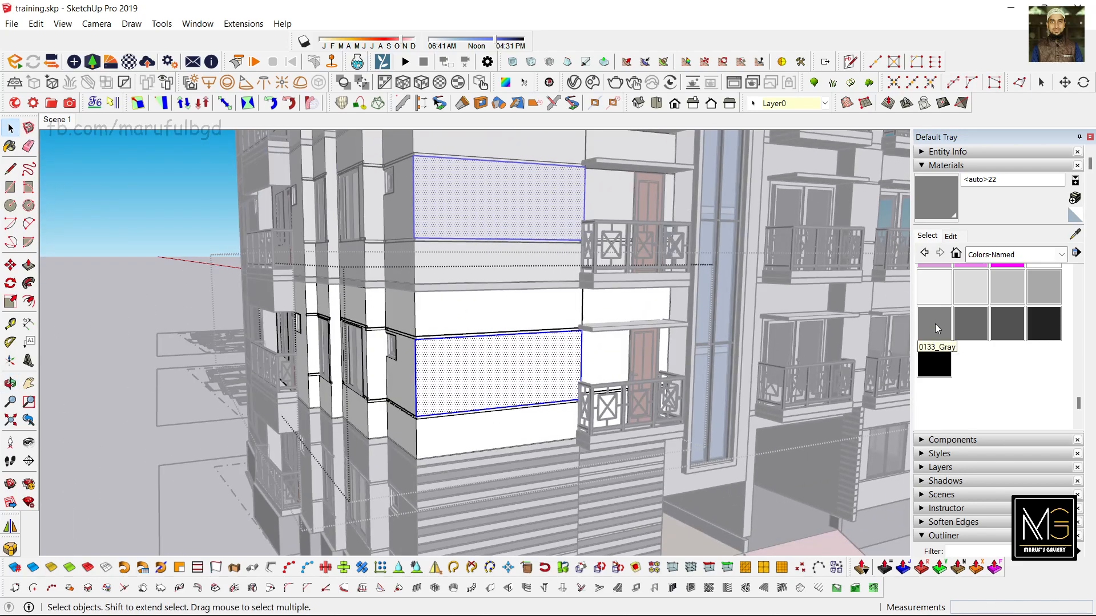
{"action": "left_click", "coordinate": [935, 323]}
{"action": "left_click", "coordinate": [469, 371]}
{"action": "left_click", "coordinate": [406, 367]}
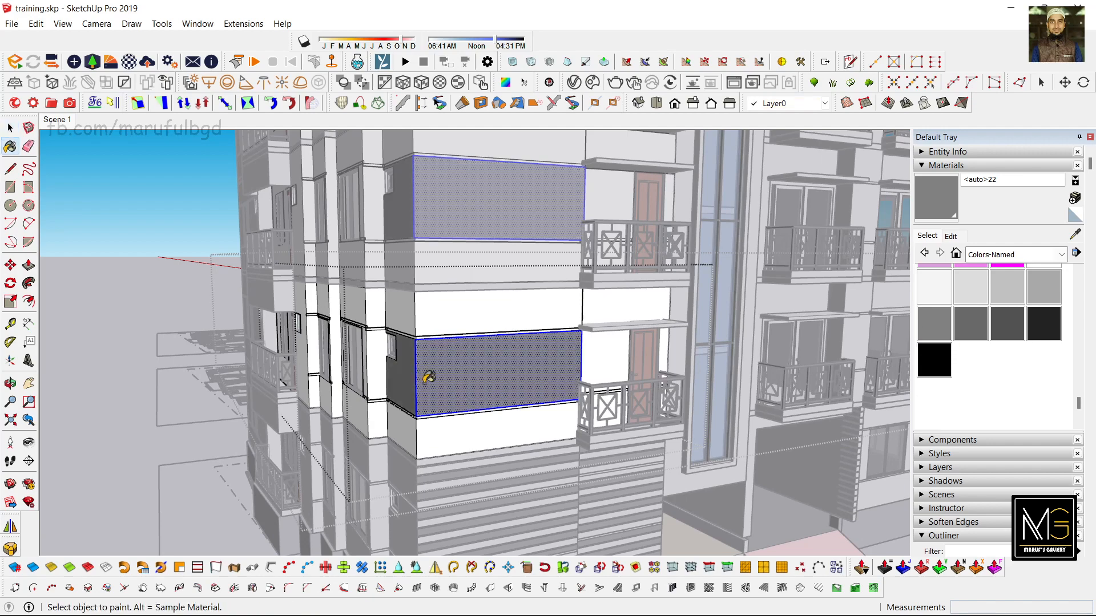
Examine the gray corner panels up the tower and the adjoining window wall on the side facade
{"action": "mouse_move", "coordinate": [426, 374]}
{"action": "middle_mouse_down"}
{"action": "mouse_move", "coordinate": [455, 384]}
{"action": "mouse_move", "coordinate": [476, 414]}
{"action": "mouse_move", "coordinate": [399, 420]}
{"action": "mouse_move", "coordinate": [348, 394]}
{"action": "mouse_move", "coordinate": [306, 399]}
{"action": "mouse_move", "coordinate": [502, 381]}
{"action": "mouse_move", "coordinate": [525, 350]}
{"action": "mouse_move", "coordinate": [521, 453]}
{"action": "middle_mouse_up"}
{"action": "scroll", "coordinate": [357, 393], "scroll_direction": "up", "scroll_amount": 6}
{"action": "scroll", "coordinate": [522, 368], "scroll_direction": "down", "scroll_amount": 7}
{"action": "scroll", "coordinate": [552, 372], "scroll_direction": "down", "scroll_amount": 5}
{"action": "middle_click_drag", "start_coordinate": [552, 371], "coordinate": [572, 364]}
{"action": "scroll", "coordinate": [528, 421], "scroll_direction": "up", "scroll_amount": 10}
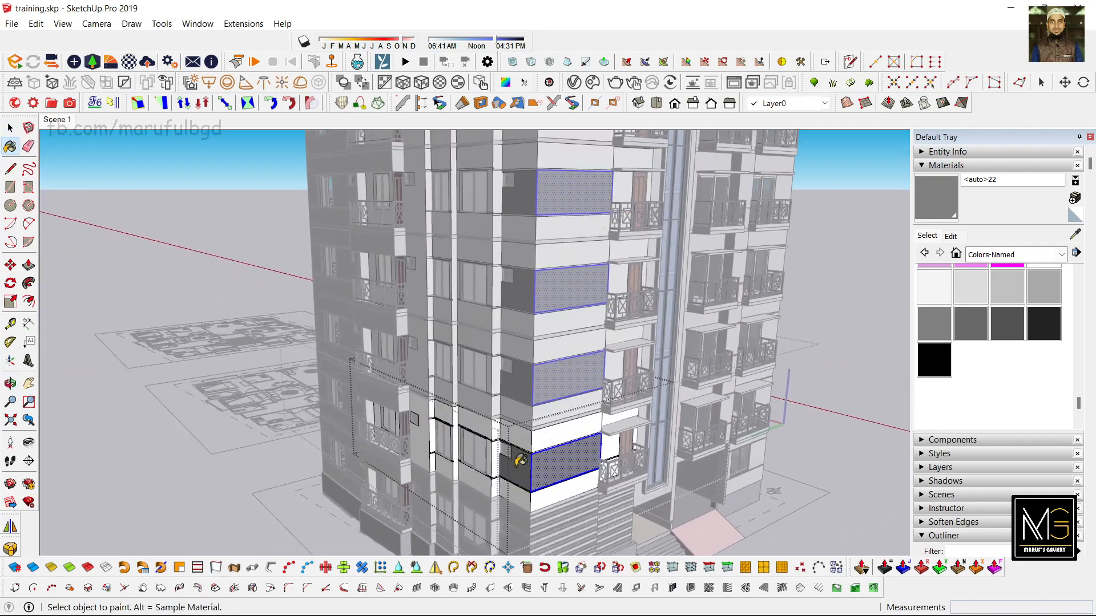
{"action": "scroll", "coordinate": [514, 399], "scroll_direction": "up", "scroll_amount": 2}
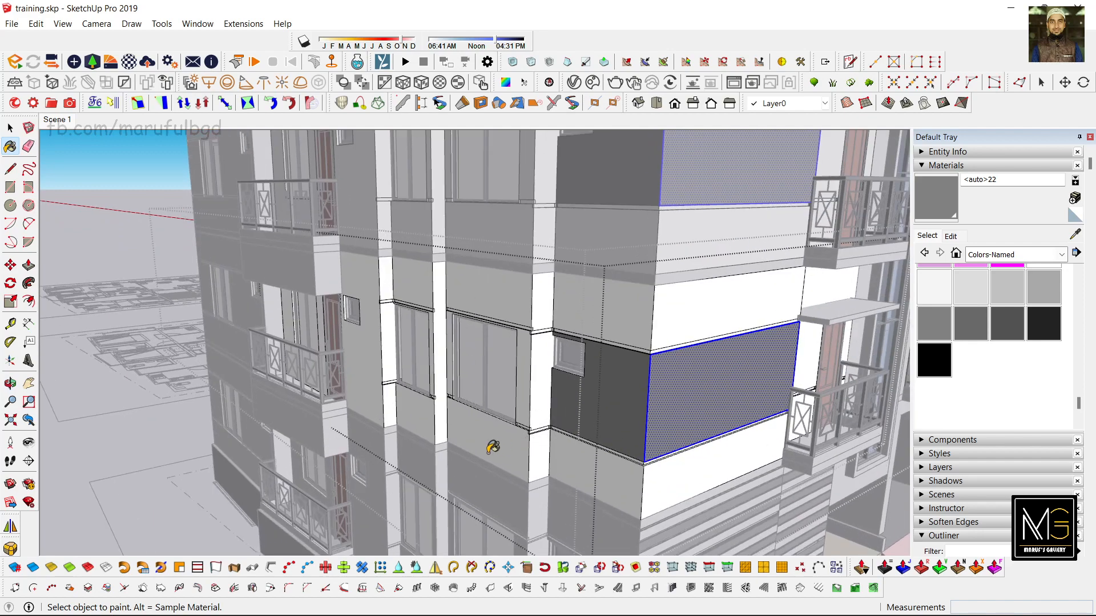
{"action": "mouse_move", "coordinate": [491, 384]}
{"action": "middle_mouse_down"}
{"action": "mouse_move", "coordinate": [464, 392]}
{"action": "mouse_move", "coordinate": [696, 361]}
{"action": "middle_mouse_up"}
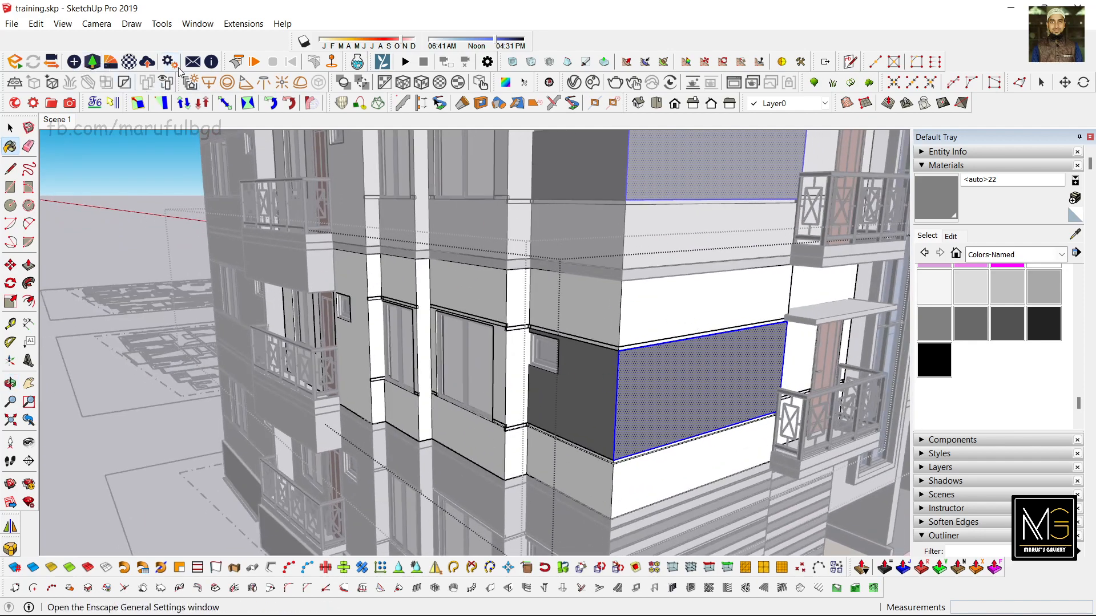
Import the Brick 02 material from the Enscape Material Library
{"action": "left_click", "coordinate": [113, 68]}
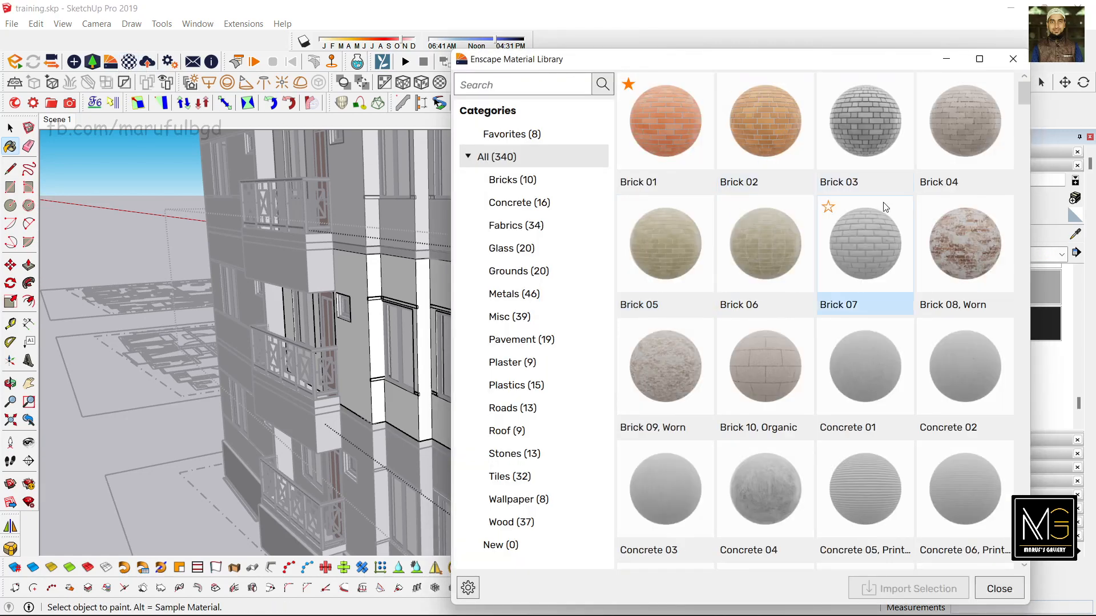
{"action": "scroll", "coordinate": [861, 387], "scroll_direction": "down", "scroll_amount": 2}
{"action": "scroll", "coordinate": [861, 382], "scroll_direction": "up", "scroll_amount": 2}
{"action": "left_click", "coordinate": [771, 126]}
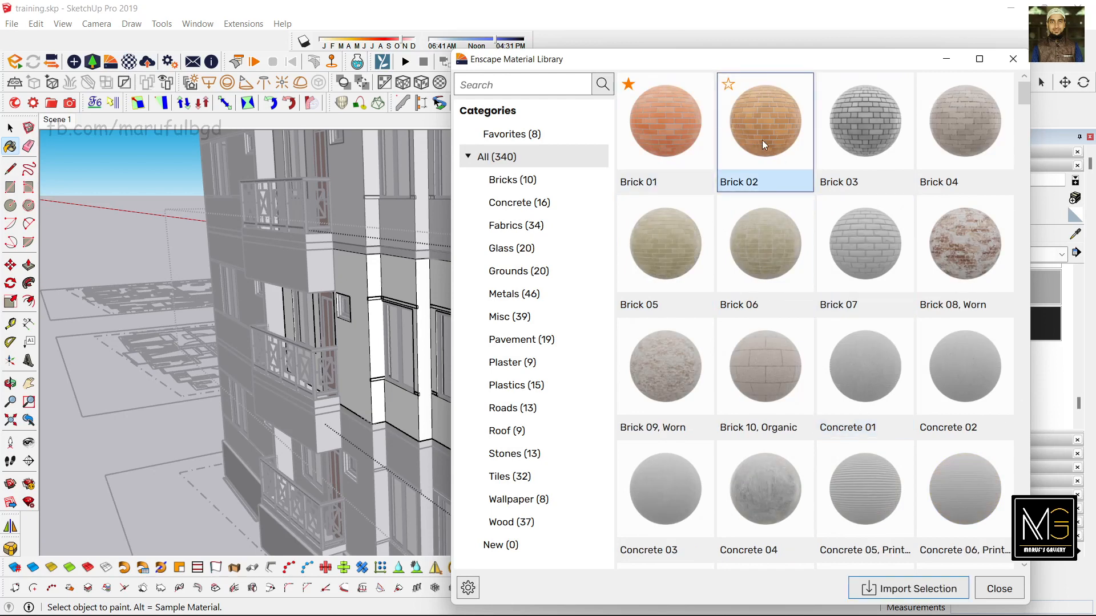
{"action": "left_click", "coordinate": [894, 585]}
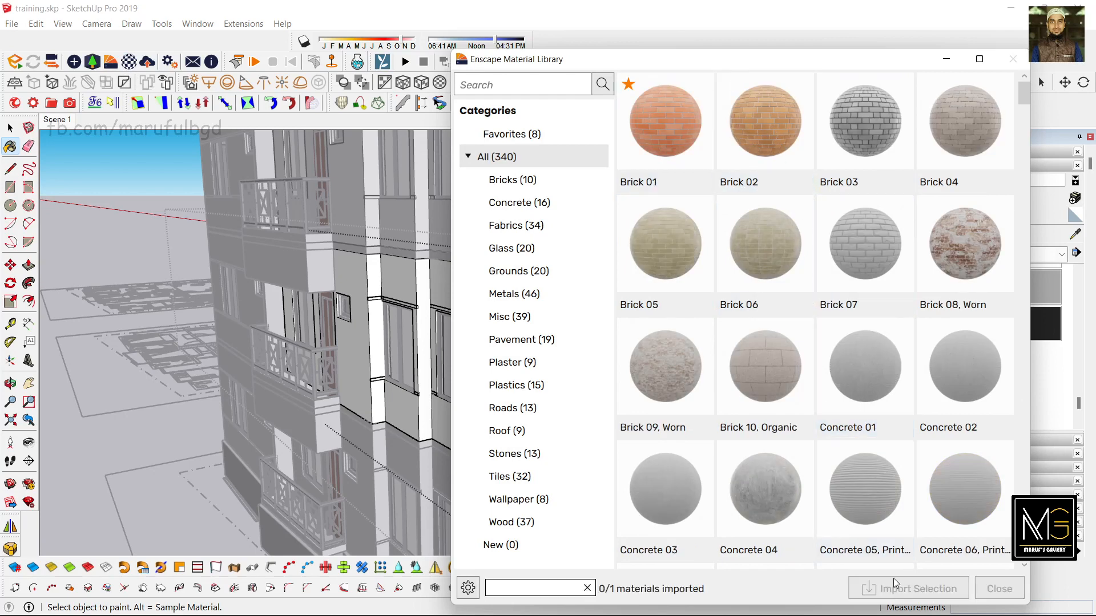
{"action": "left_click", "coordinate": [999, 589]}
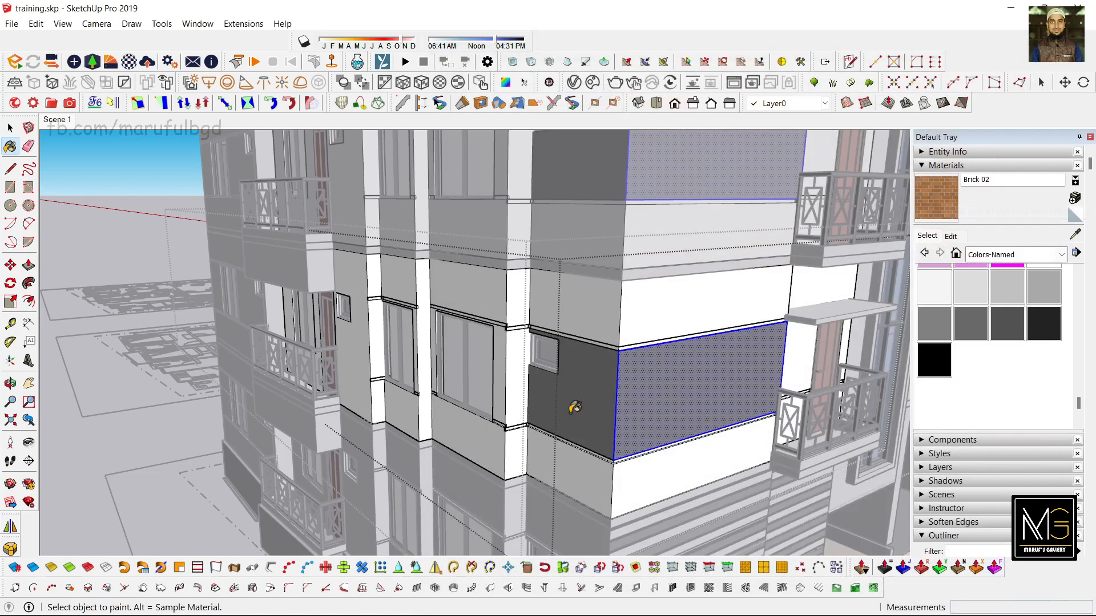
Paint the wall around the wide side window and its narrow return faces beside the gray panel with Brick 02
{"action": "left_click", "coordinate": [495, 442]}
{"action": "scroll", "coordinate": [514, 442], "scroll_direction": "up", "scroll_amount": 3}
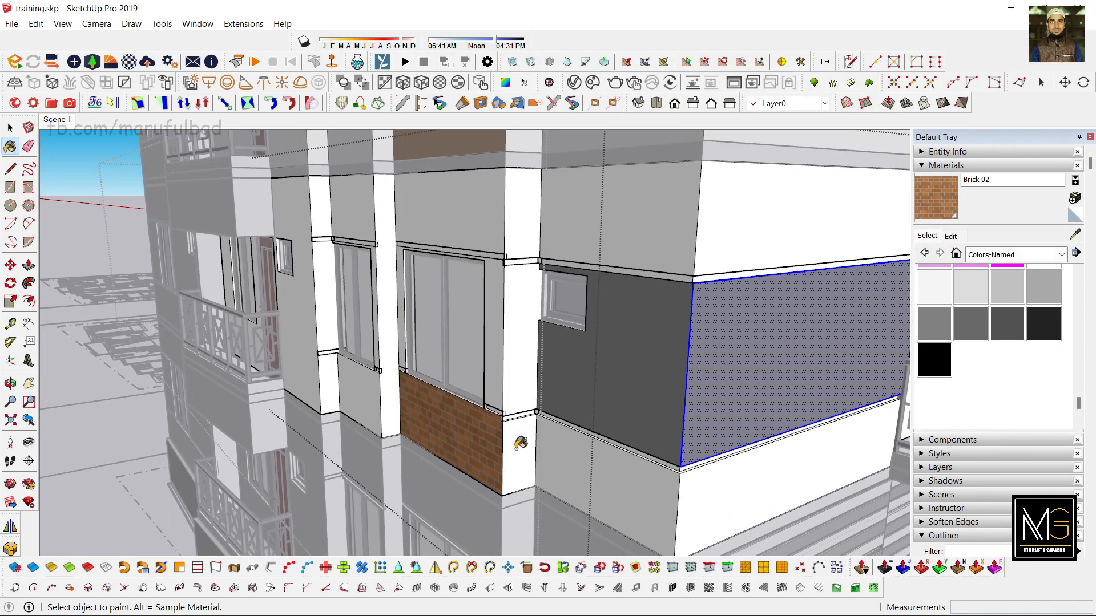
{"action": "left_click", "coordinate": [521, 442]}
{"action": "left_click", "coordinate": [520, 352]}
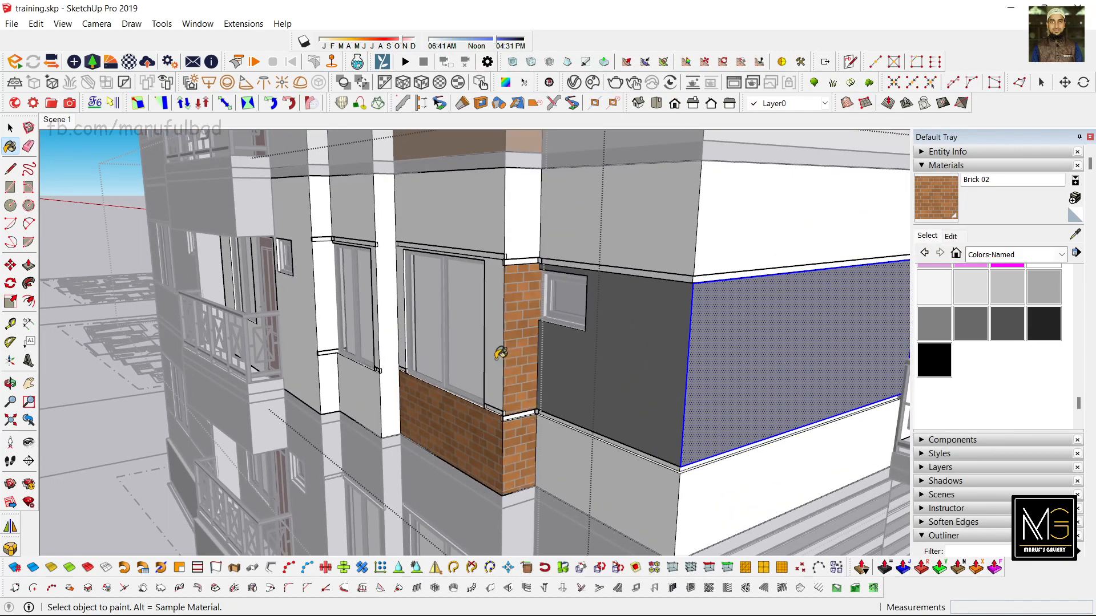
{"action": "left_click", "coordinate": [497, 356]}
{"action": "middle_click_drag", "start_coordinate": [496, 356], "coordinate": [548, 415]}
{"action": "left_click", "coordinate": [545, 295]}
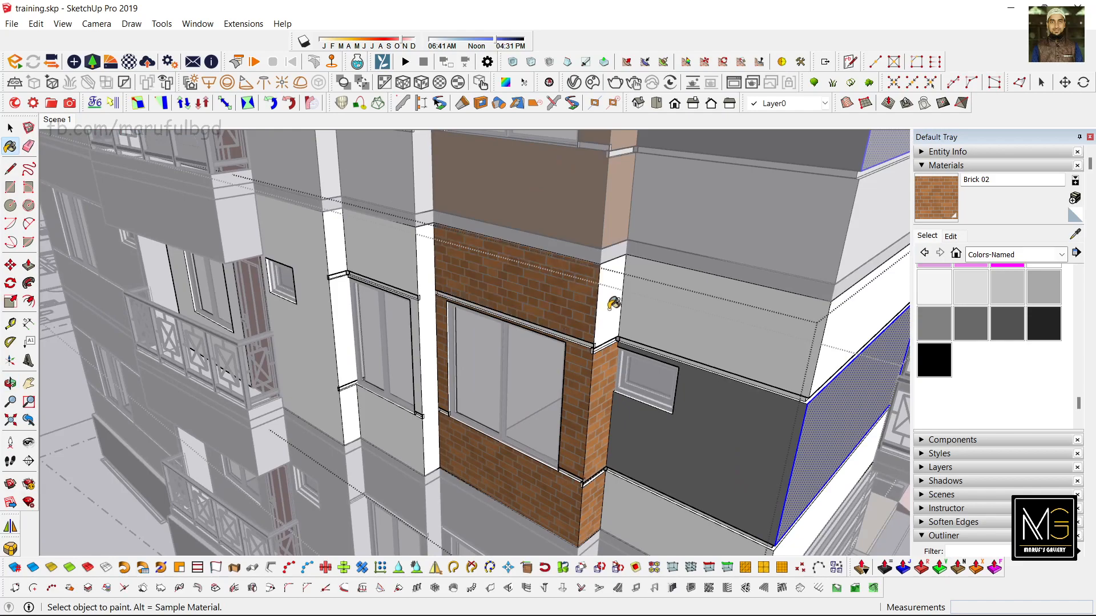
{"action": "left_click", "coordinate": [606, 311]}
Examine the brick window bay across the tower's floors and the unpainted wall around the neighbouring narrow window
{"action": "mouse_move", "coordinate": [606, 311]}
{"action": "middle_mouse_down"}
{"action": "mouse_move", "coordinate": [587, 391]}
{"action": "mouse_move", "coordinate": [557, 420]}
{"action": "mouse_move", "coordinate": [655, 399]}
{"action": "mouse_move", "coordinate": [547, 454]}
{"action": "mouse_move", "coordinate": [567, 429]}
{"action": "middle_mouse_up"}
{"action": "scroll", "coordinate": [568, 429], "scroll_direction": "down", "scroll_amount": 4}
{"action": "mouse_move", "coordinate": [606, 350]}
{"action": "middle_mouse_down"}
{"action": "mouse_move", "coordinate": [597, 412]}
{"action": "mouse_move", "coordinate": [502, 403]}
{"action": "mouse_move", "coordinate": [485, 351]}
{"action": "middle_mouse_up"}
{"action": "scroll", "coordinate": [598, 413], "scroll_direction": "down", "scroll_amount": 3}
{"action": "scroll", "coordinate": [597, 413], "scroll_direction": "down", "scroll_amount": 3}
{"action": "key", "text": "space"}
{"action": "mouse_move", "coordinate": [492, 425]}
{"action": "middle_mouse_down"}
{"action": "mouse_move", "coordinate": [570, 391]}
{"action": "mouse_move", "coordinate": [554, 446]}
{"action": "mouse_move", "coordinate": [548, 329]}
{"action": "middle_mouse_up"}
{"action": "scroll", "coordinate": [554, 448], "scroll_direction": "up", "scroll_amount": 4}
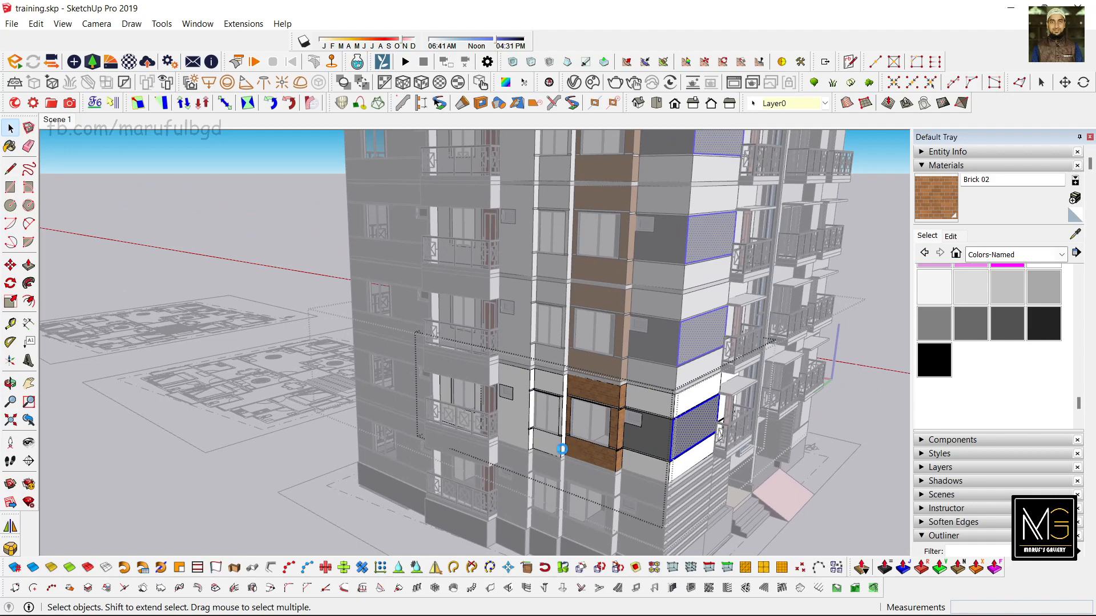
{"action": "scroll", "coordinate": [561, 454], "scroll_direction": "up", "scroll_amount": 8}
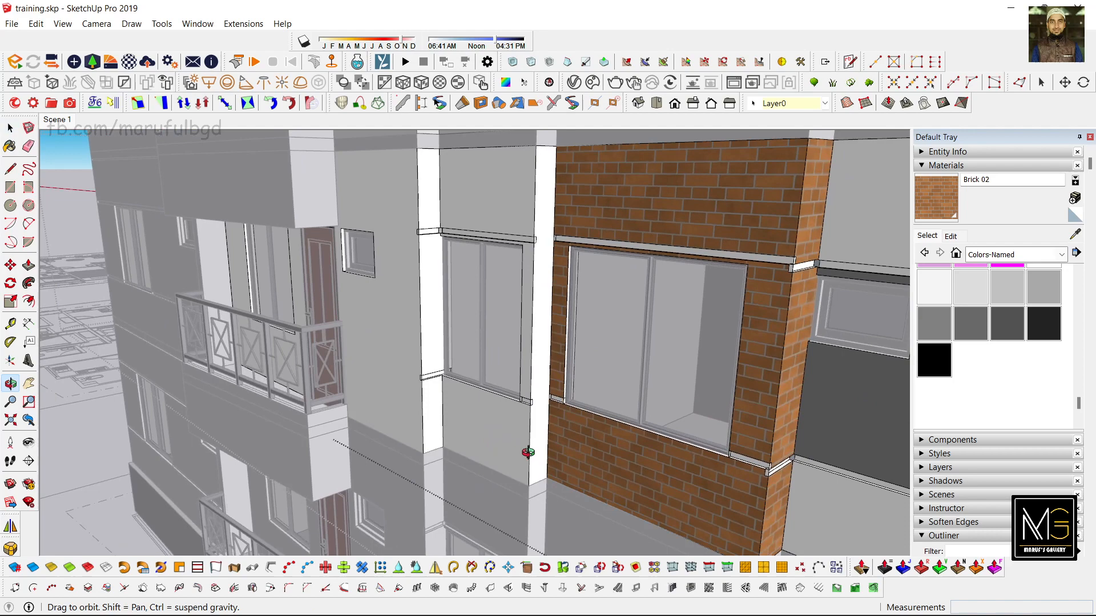
{"action": "middle_click_drag", "start_coordinate": [528, 452], "coordinate": [486, 378]}
{"action": "scroll", "coordinate": [532, 451], "scroll_direction": "down", "scroll_amount": 2}
{"action": "scroll", "coordinate": [486, 432], "scroll_direction": "down", "scroll_amount": 6}
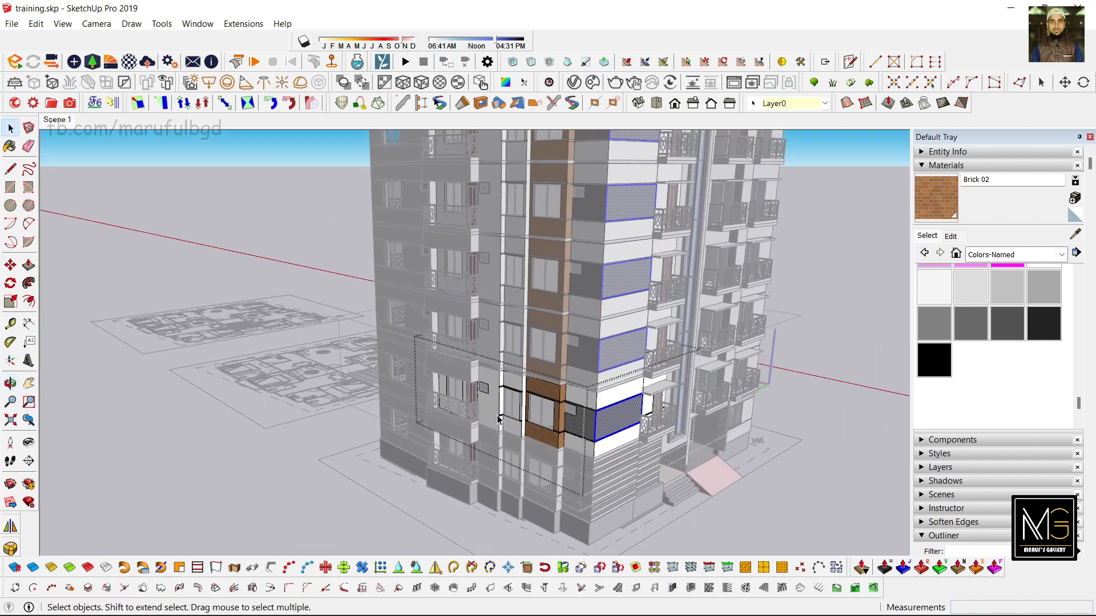
Paint the narrow window's bay, the return faces on both its sides and the adjoining wall toward the side balcony with Brick 02
{"action": "scroll", "coordinate": [498, 419], "scroll_direction": "up", "scroll_amount": 6}
{"action": "key", "text": "b"}
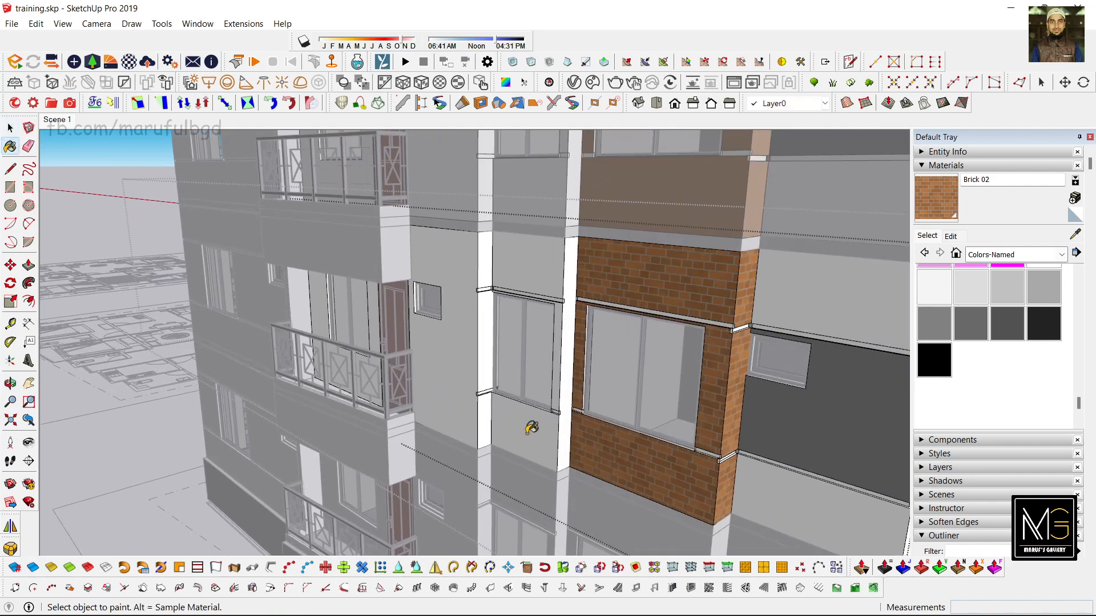
{"action": "left_click", "coordinate": [530, 429]}
{"action": "left_click", "coordinate": [469, 414]}
{"action": "left_click", "coordinate": [486, 421]}
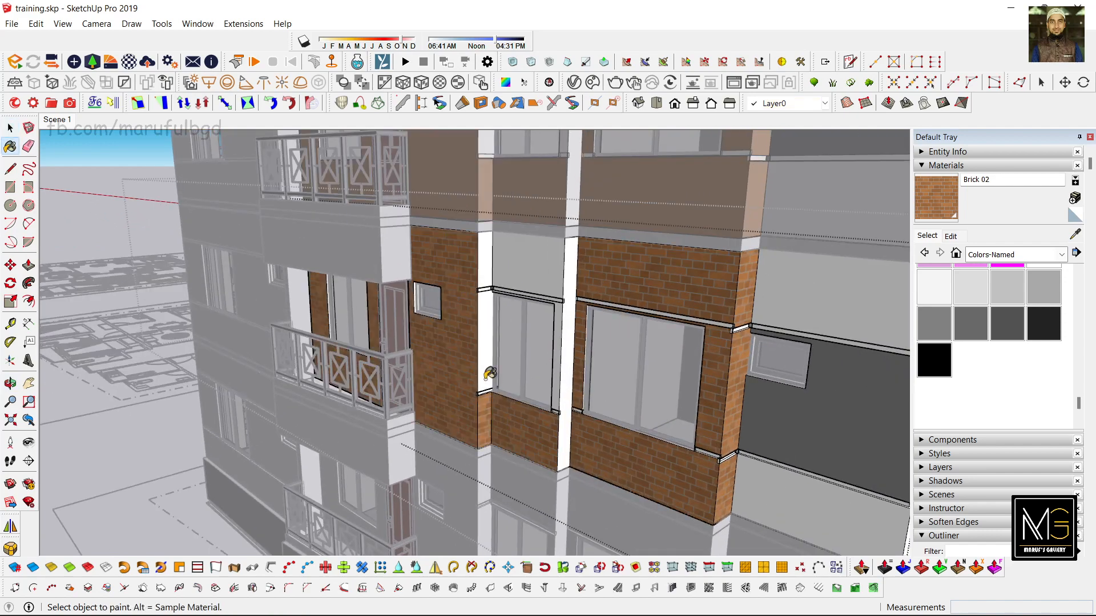
{"action": "left_click", "coordinate": [487, 365]}
{"action": "left_click", "coordinate": [563, 304]}
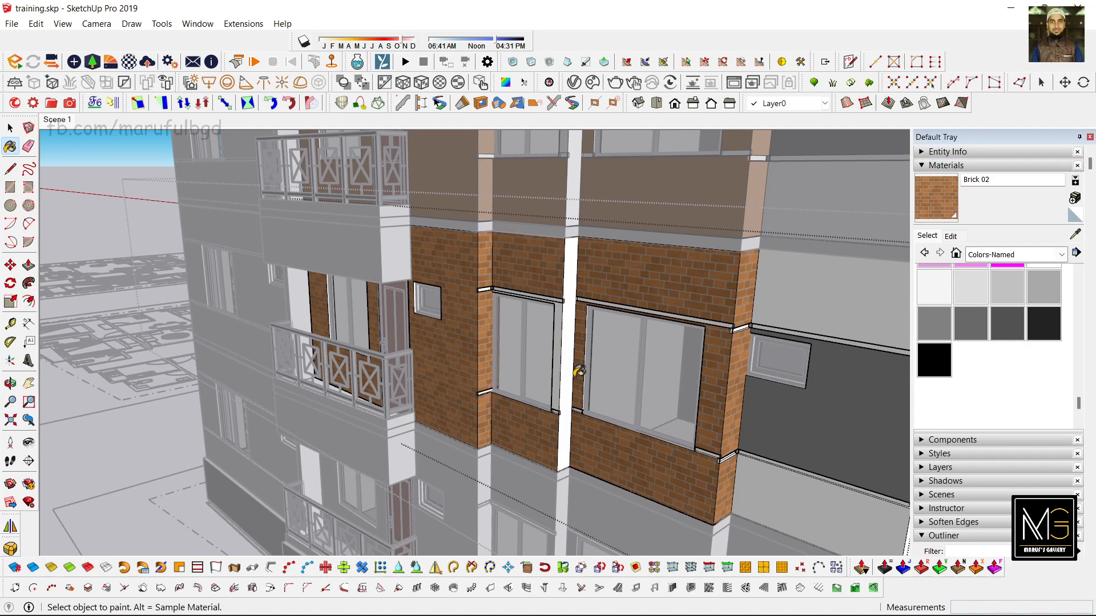
{"action": "left_click", "coordinate": [569, 369]}
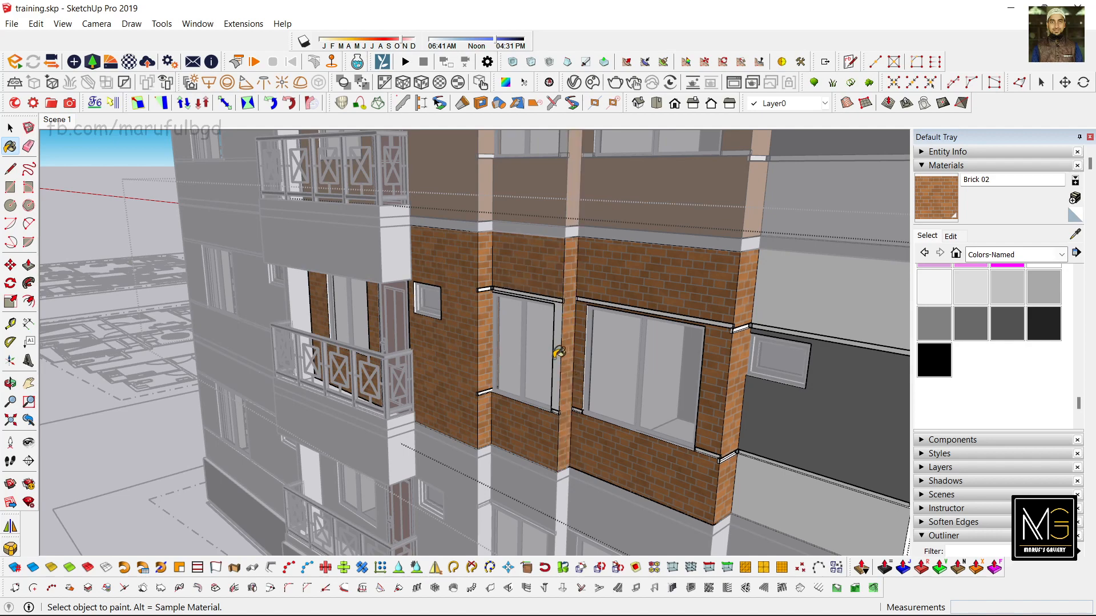
Split the brick wall face with a vertical line from the balcony door opening's upper corner to the wall's top edge
{"action": "scroll", "coordinate": [589, 438], "scroll_direction": "down", "scroll_amount": 2}
{"action": "mouse_move", "coordinate": [590, 439]}
{"action": "middle_mouse_down"}
{"action": "mouse_move", "coordinate": [499, 367]}
{"action": "mouse_move", "coordinate": [507, 317]}
{"action": "mouse_move", "coordinate": [510, 365]}
{"action": "middle_mouse_up"}
{"action": "scroll", "coordinate": [499, 367], "scroll_direction": "up", "scroll_amount": 2}
{"action": "scroll", "coordinate": [514, 317], "scroll_direction": "up", "scroll_amount": 5}
{"action": "scroll", "coordinate": [525, 372], "scroll_direction": "down", "scroll_amount": 4}
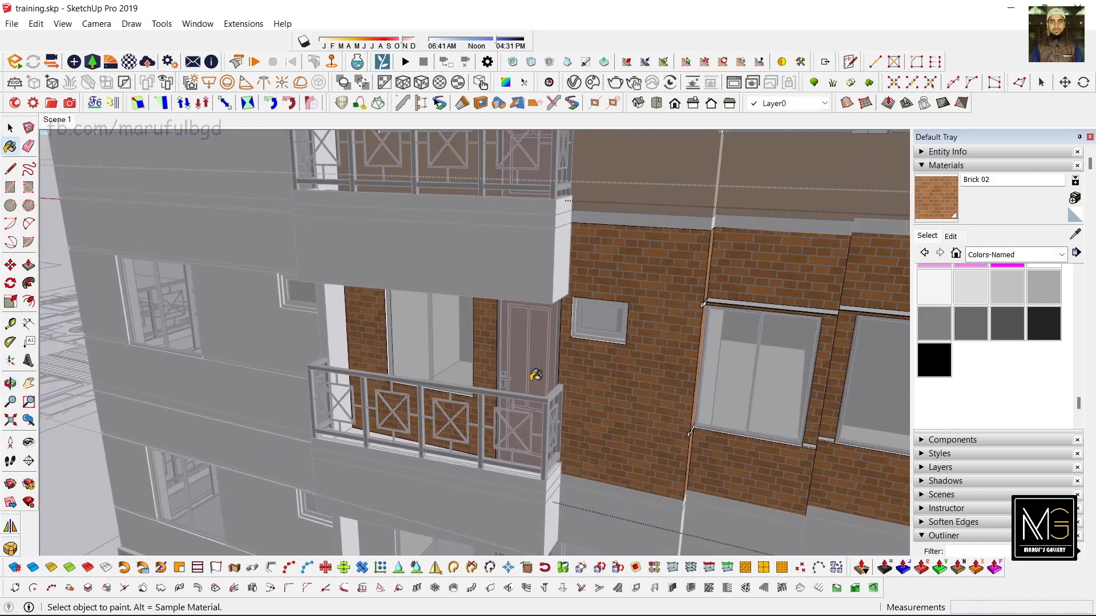
{"action": "middle_click_drag", "start_coordinate": [584, 379], "coordinate": [575, 383]}
{"action": "key", "text": "space"}
{"action": "left_click", "coordinate": [585, 443]}
{"action": "double_click", "coordinate": [587, 438]}
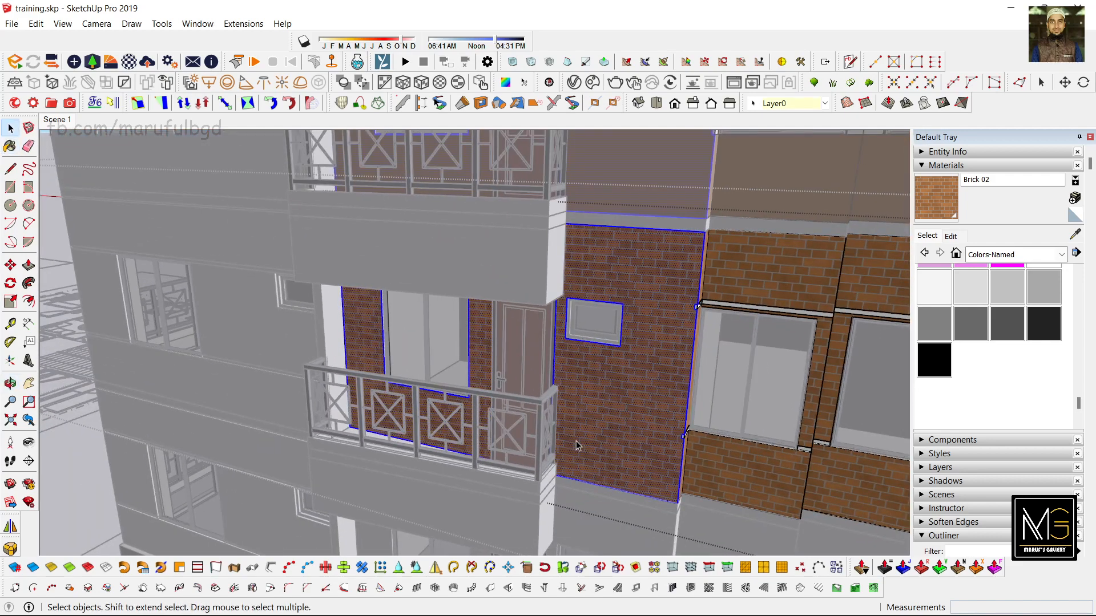
{"action": "scroll", "coordinate": [576, 445], "scroll_direction": "up", "scroll_amount": 4}
{"action": "middle_click_drag", "start_coordinate": [575, 446], "coordinate": [599, 422]}
{"action": "scroll", "coordinate": [540, 454], "scroll_direction": "up", "scroll_amount": 3}
{"action": "scroll", "coordinate": [542, 480], "scroll_direction": "down", "scroll_amount": 6}
{"action": "scroll", "coordinate": [612, 436], "scroll_direction": "down", "scroll_amount": 2}
{"action": "scroll", "coordinate": [595, 368], "scroll_direction": "up", "scroll_amount": 2}
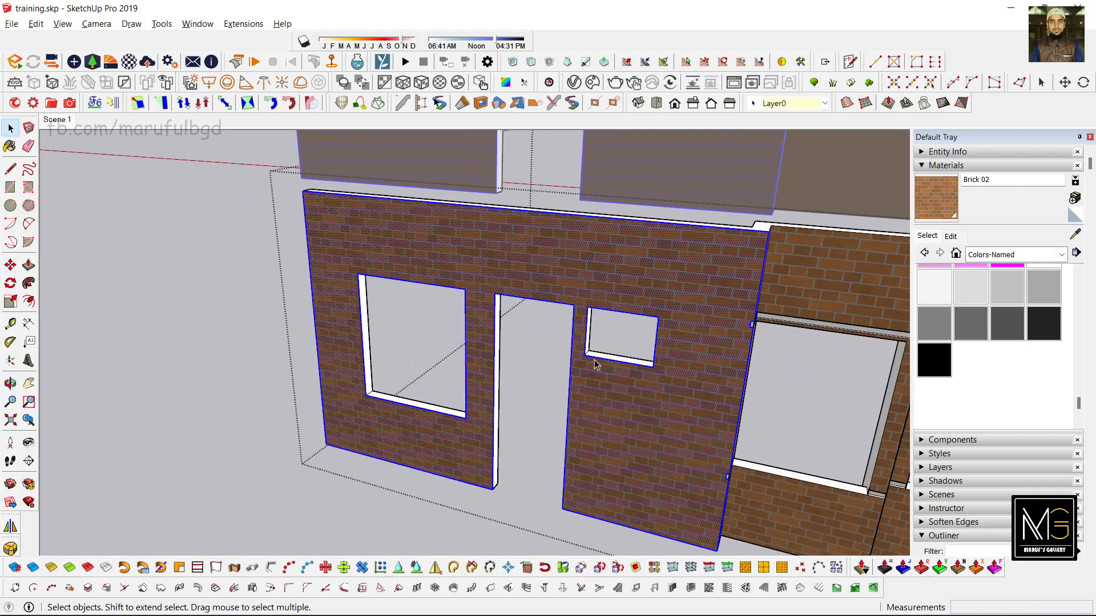
{"action": "key", "text": "l"}
{"action": "left_click", "coordinate": [577, 300]}
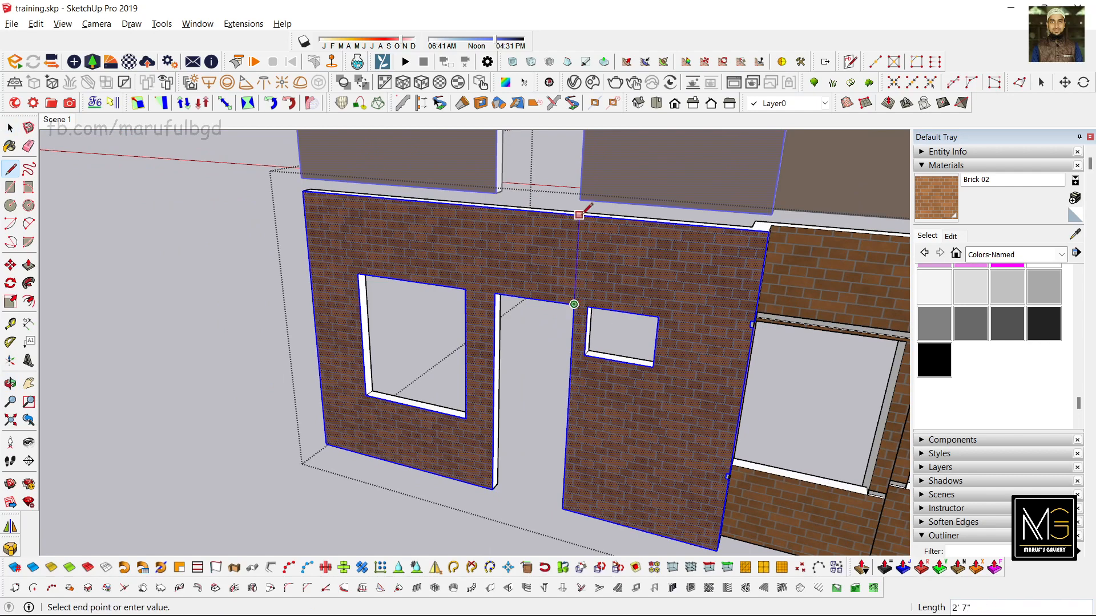
{"action": "key", "text": "space"}
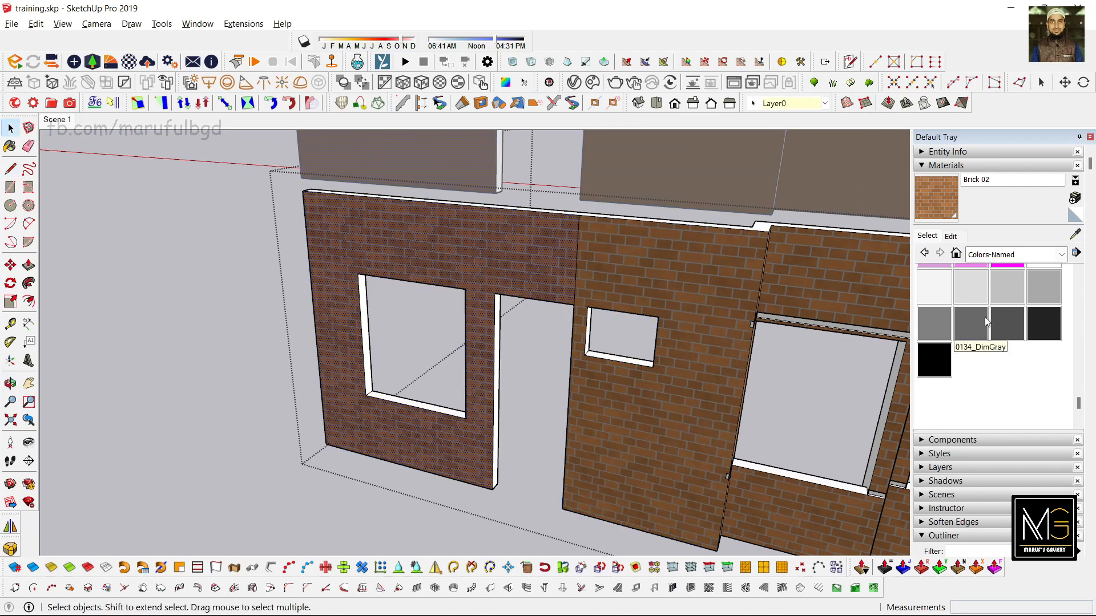
Paint the separated wall portion behind the side balcony with the medium gray <auto>22 material
{"action": "left_click", "coordinate": [937, 319]}
{"action": "scroll", "coordinate": [487, 253], "scroll_direction": "down", "scroll_amount": 5}
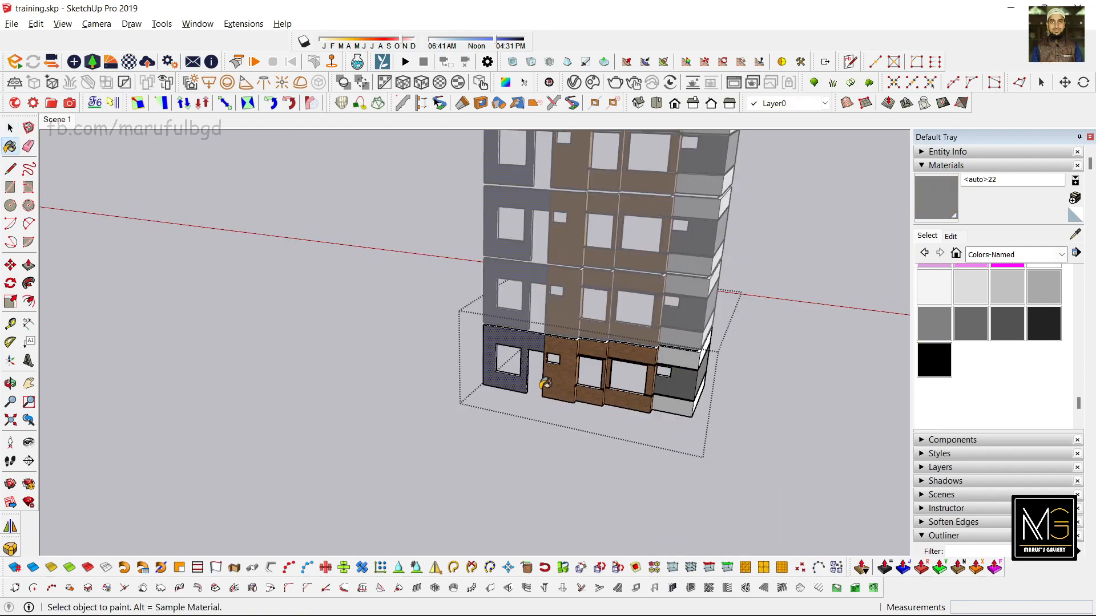
{"action": "key", "text": "space"}
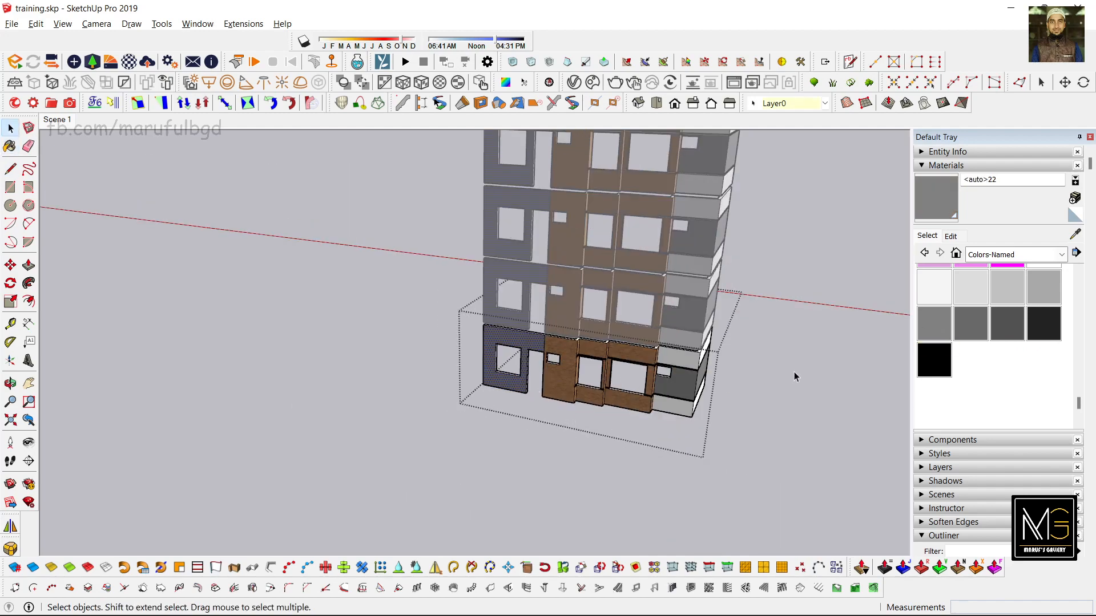
Open the typical floor's unpainted corner wall beyond the side balcony for editing
{"action": "middle_click_drag", "start_coordinate": [793, 372], "coordinate": [721, 406]}
{"action": "scroll", "coordinate": [505, 402], "scroll_direction": "up", "scroll_amount": 3}
{"action": "scroll", "coordinate": [503, 399], "scroll_direction": "up", "scroll_amount": 2}
{"action": "scroll", "coordinate": [556, 401], "scroll_direction": "down", "scroll_amount": 2}
{"action": "scroll", "coordinate": [576, 381], "scroll_direction": "down", "scroll_amount": 2}
{"action": "scroll", "coordinate": [505, 405], "scroll_direction": "down", "scroll_amount": 2}
{"action": "scroll", "coordinate": [506, 433], "scroll_direction": "up", "scroll_amount": 3}
{"action": "middle_click_drag", "start_coordinate": [508, 434], "coordinate": [638, 409]}
{"action": "left_click", "coordinate": [554, 438]}
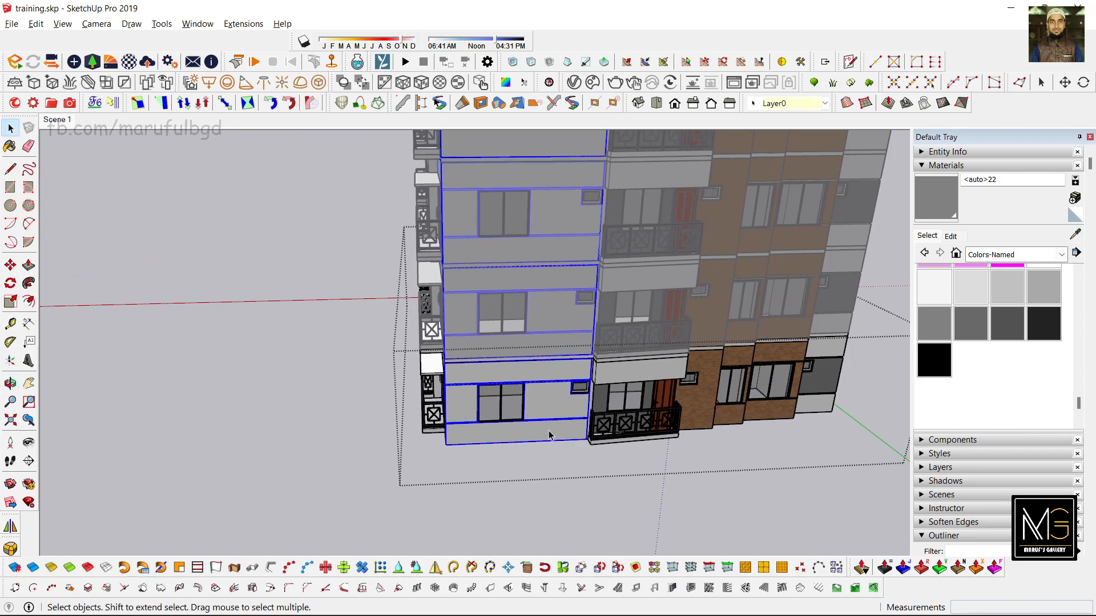
{"action": "double_click", "coordinate": [545, 421]}
{"action": "middle_click_drag", "start_coordinate": [544, 420], "coordinate": [436, 417]}
{"action": "scroll", "coordinate": [464, 423], "scroll_direction": "up", "scroll_amount": 3}
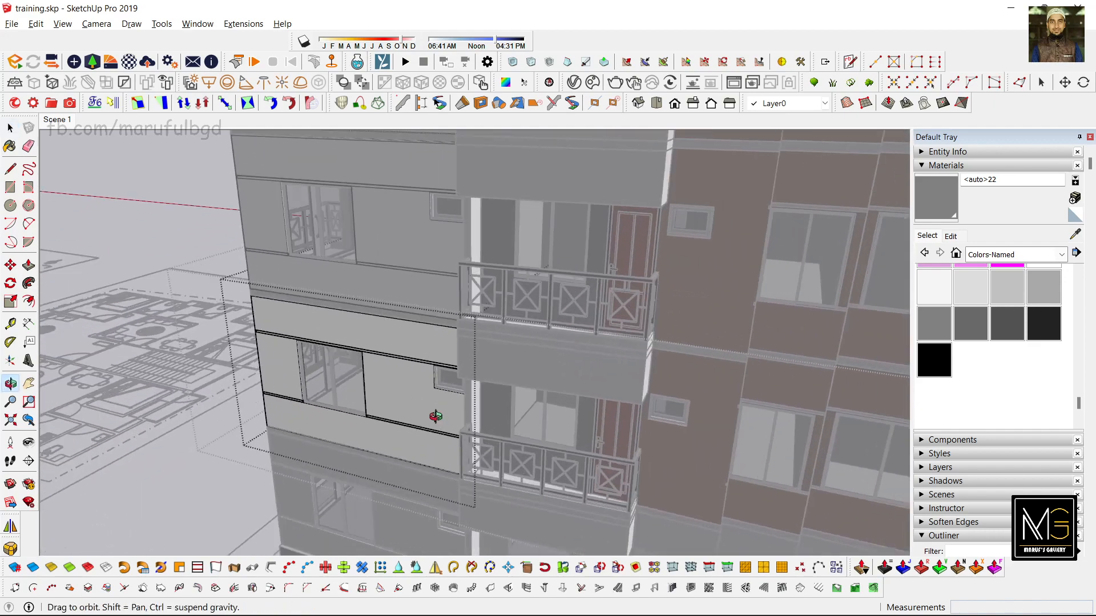
Paint the middle wall panels on both sides of the corner wall's window with the gray <auto>22 material and finish editing the nested components
{"action": "left_click", "coordinate": [935, 323]}
{"action": "left_click", "coordinate": [398, 390]}
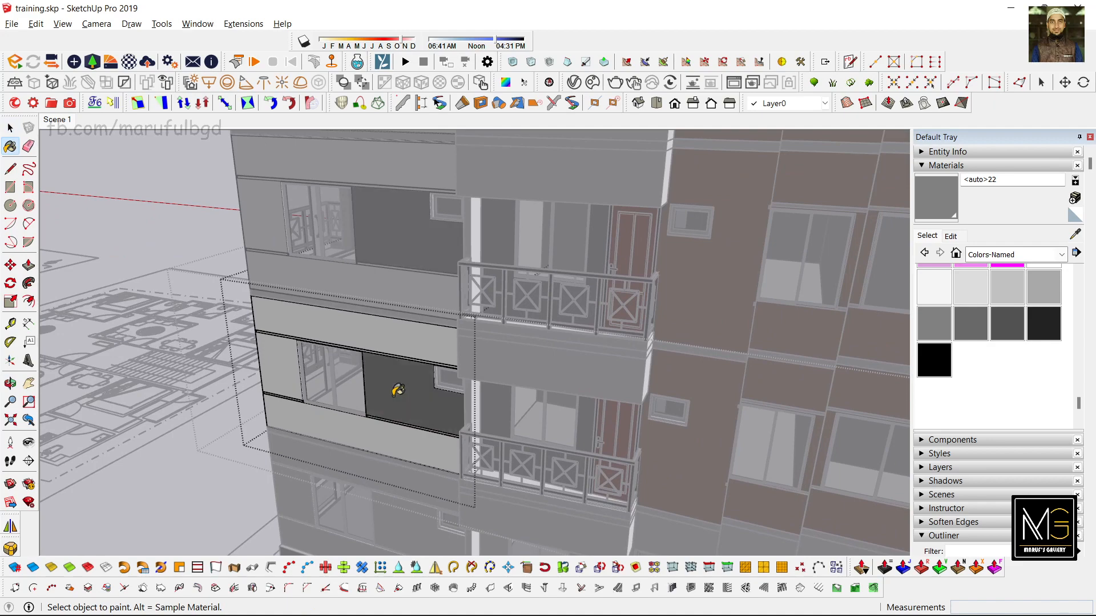
{"action": "left_click", "coordinate": [282, 369]}
{"action": "key", "text": "space"}
{"action": "scroll", "coordinate": [345, 384], "scroll_direction": "down", "scroll_amount": 6}
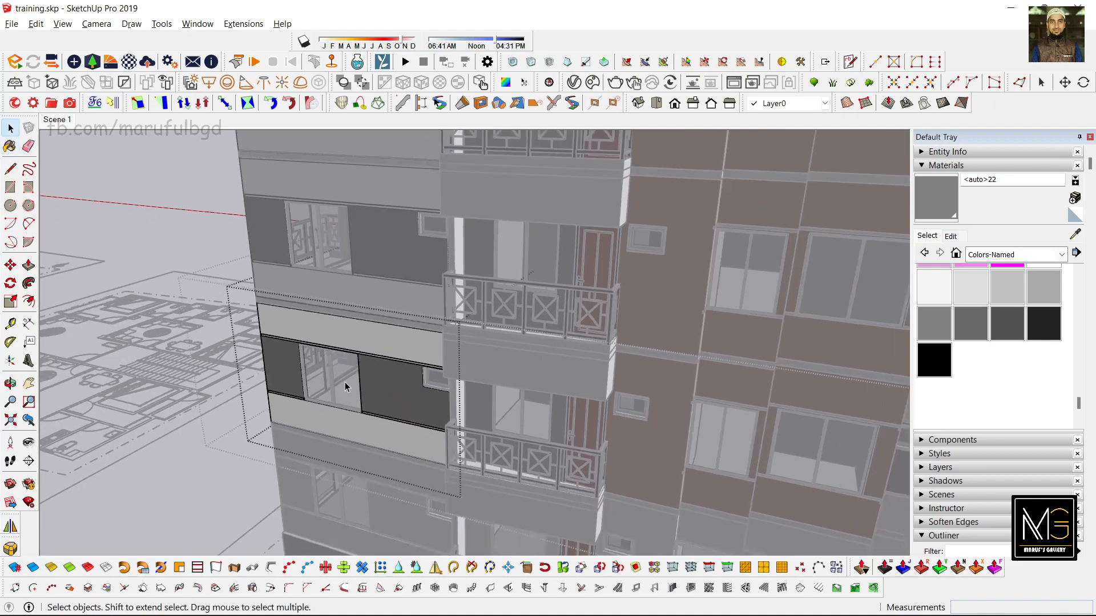
{"action": "middle_click_drag", "start_coordinate": [511, 409], "coordinate": [771, 373]}
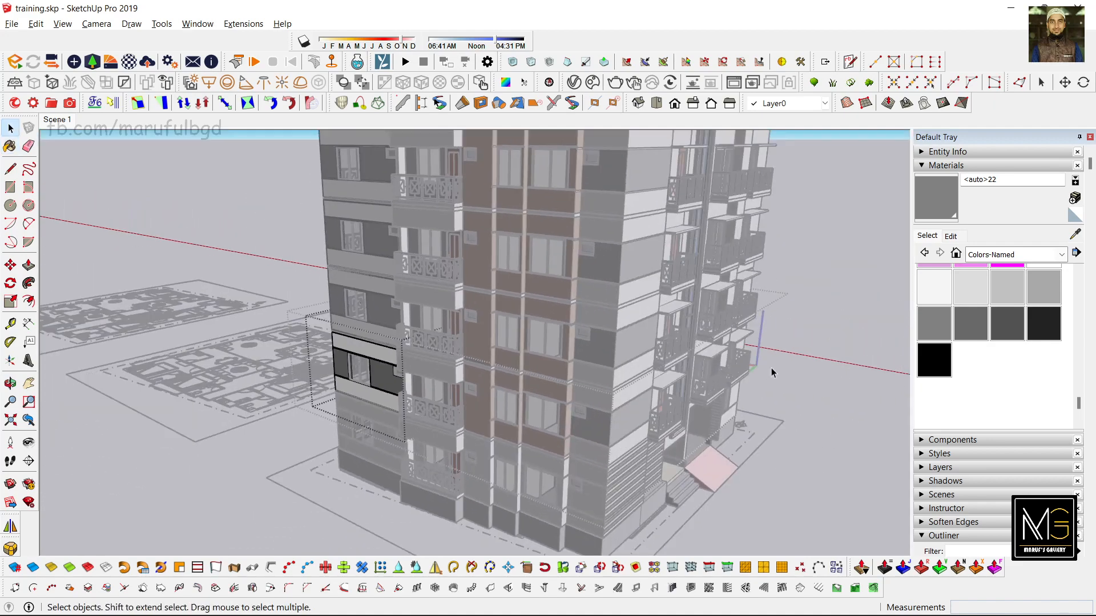
{"action": "left_click", "coordinate": [848, 321]}
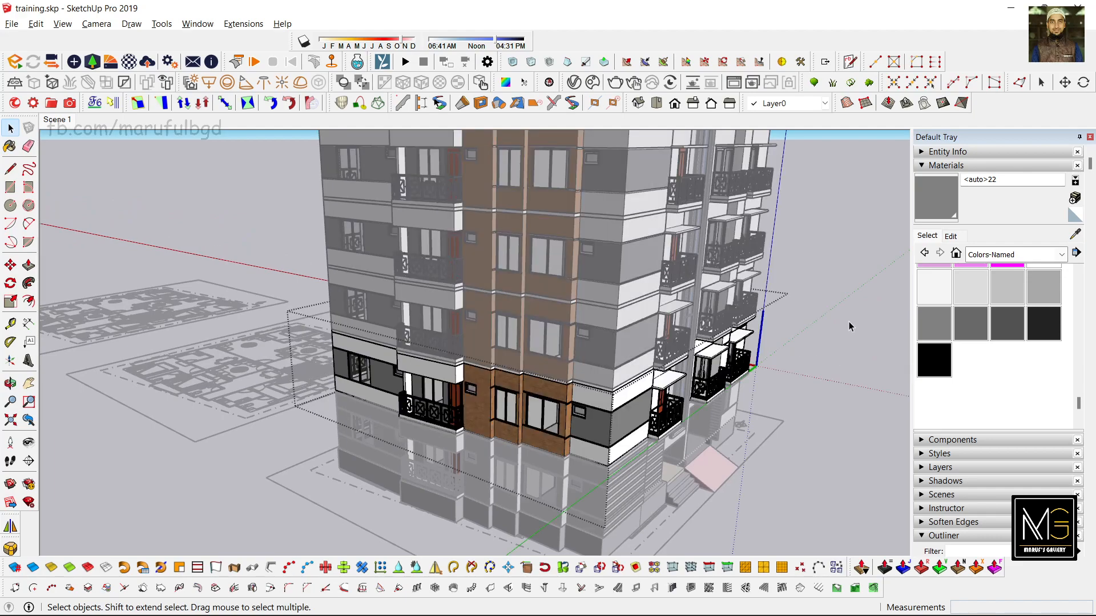
{"action": "left_click", "coordinate": [848, 320]}
Examine the side facade's painted floors and the unpainted ground-floor walls from the rear balcony to the slatted wall
{"action": "middle_click_drag", "start_coordinate": [608, 417], "coordinate": [591, 302]}
{"action": "scroll", "coordinate": [541, 386], "scroll_direction": "up", "scroll_amount": 4}
{"action": "scroll", "coordinate": [648, 432], "scroll_direction": "down", "scroll_amount": 2}
{"action": "scroll", "coordinate": [562, 425], "scroll_direction": "up", "scroll_amount": 3}
{"action": "scroll", "coordinate": [491, 374], "scroll_direction": "down", "scroll_amount": 3}
{"action": "scroll", "coordinate": [529, 451], "scroll_direction": "up", "scroll_amount": 3}
{"action": "scroll", "coordinate": [531, 451], "scroll_direction": "up", "scroll_amount": 3}
{"action": "scroll", "coordinate": [600, 394], "scroll_direction": "up", "scroll_amount": 5}
{"action": "scroll", "coordinate": [656, 408], "scroll_direction": "down", "scroll_amount": 3}
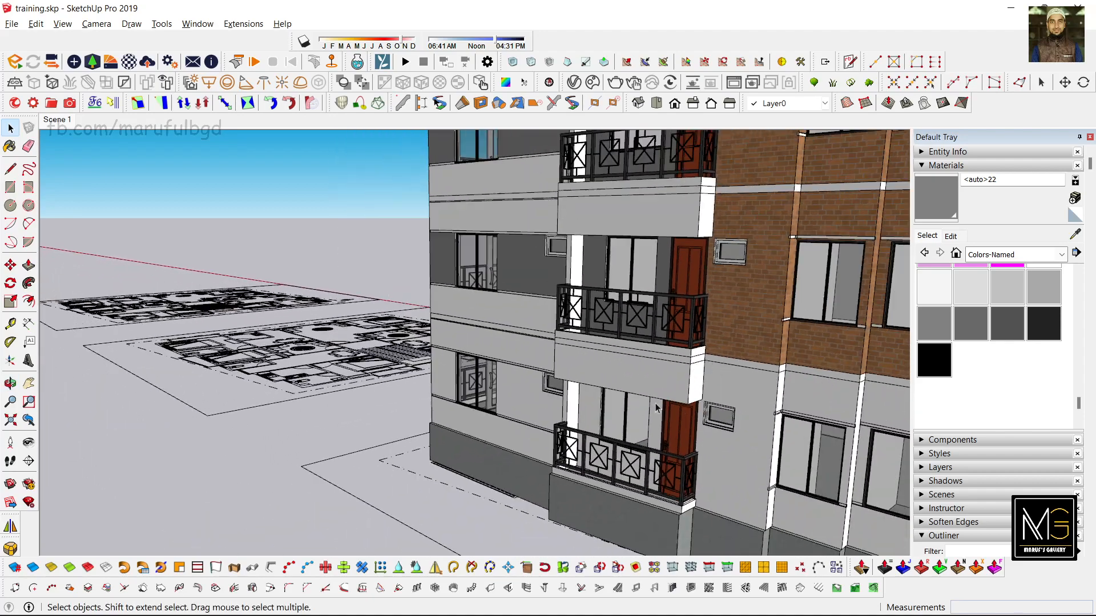
{"action": "middle_click_drag", "start_coordinate": [688, 412], "coordinate": [570, 399]}
{"action": "scroll", "coordinate": [571, 399], "scroll_direction": "down", "scroll_amount": 3}
{"action": "middle_click_drag", "start_coordinate": [661, 459], "coordinate": [674, 440]}
{"action": "scroll", "coordinate": [582, 449], "scroll_direction": "up", "scroll_amount": 4}
{"action": "scroll", "coordinate": [450, 444], "scroll_direction": "down", "scroll_amount": 3}
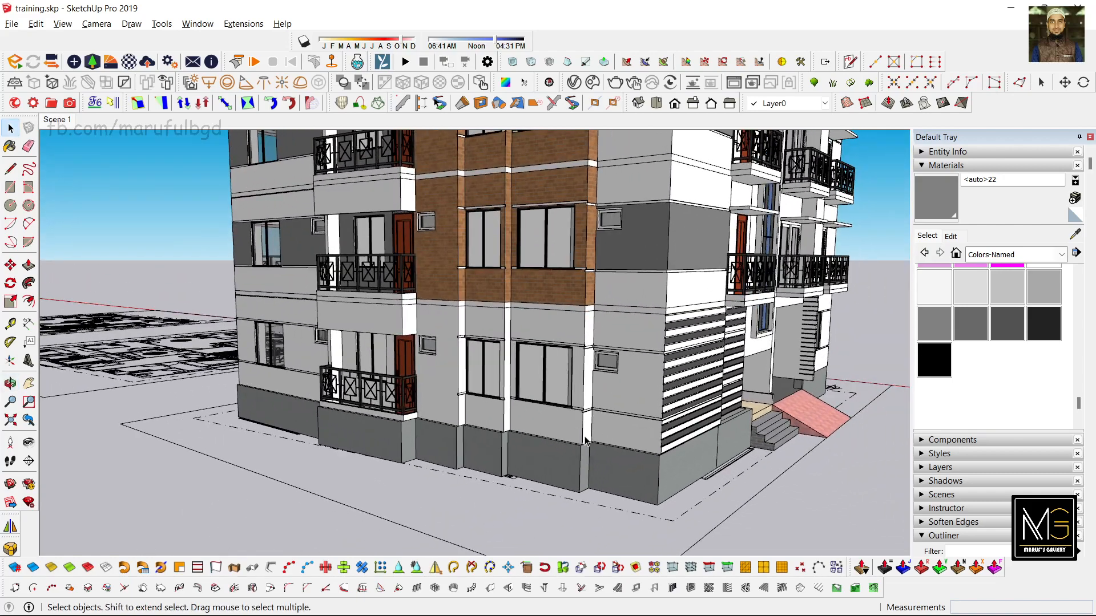
Open the ground-floor side wall for editing and select its middle panel next to the slatted wall
{"action": "scroll", "coordinate": [496, 381], "scroll_direction": "up", "scroll_amount": 3}
{"action": "left_click", "coordinate": [694, 385]}
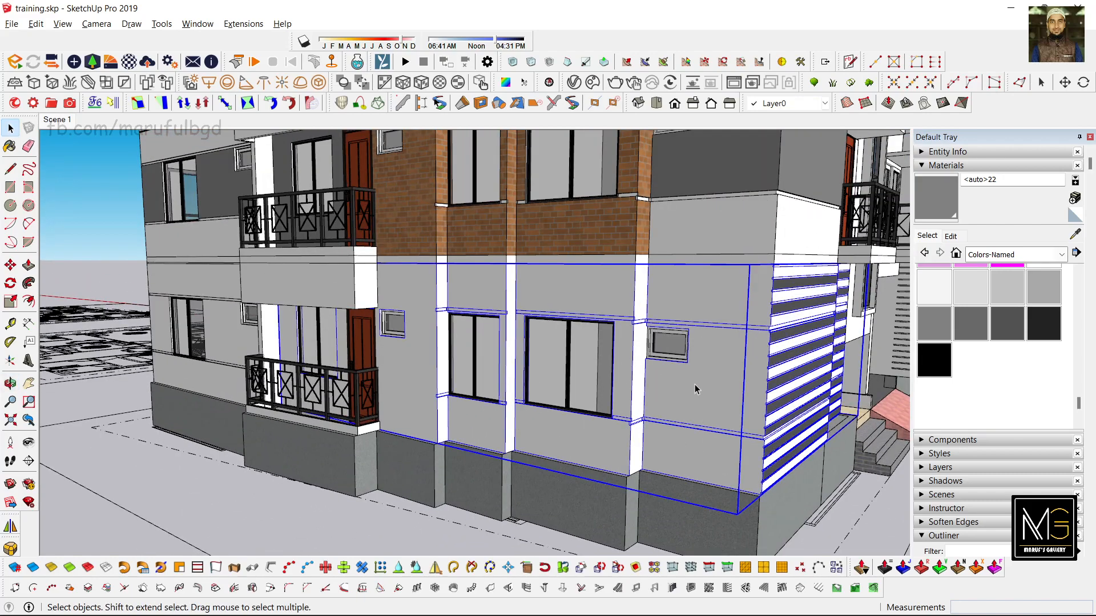
{"action": "double_click", "coordinate": [694, 384]}
{"action": "left_click", "coordinate": [690, 392]}
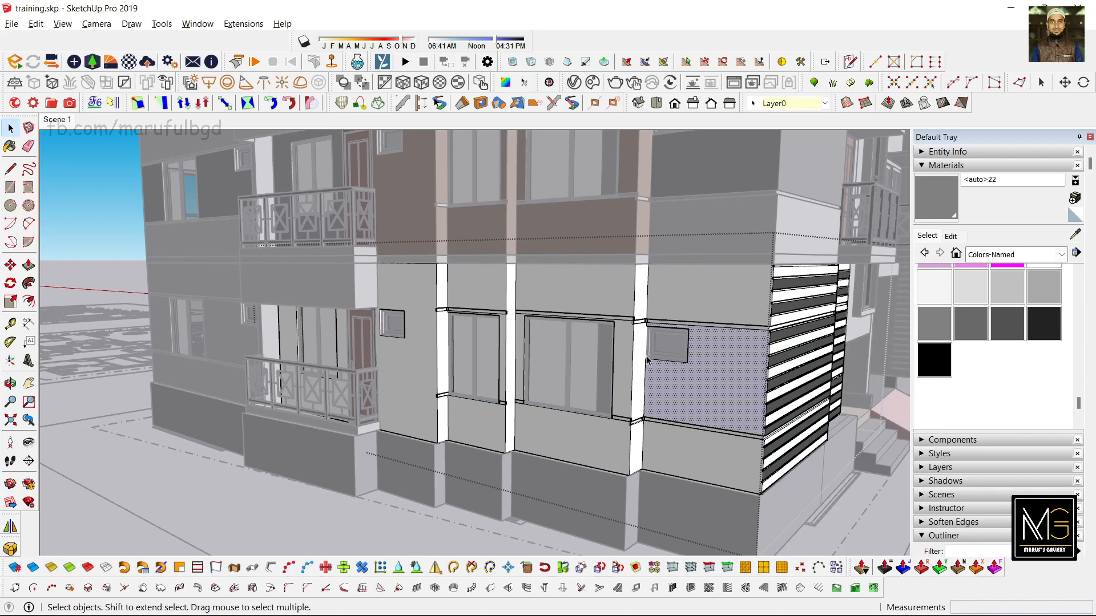
{"action": "middle_click_drag", "start_coordinate": [649, 361], "coordinate": [619, 357]}
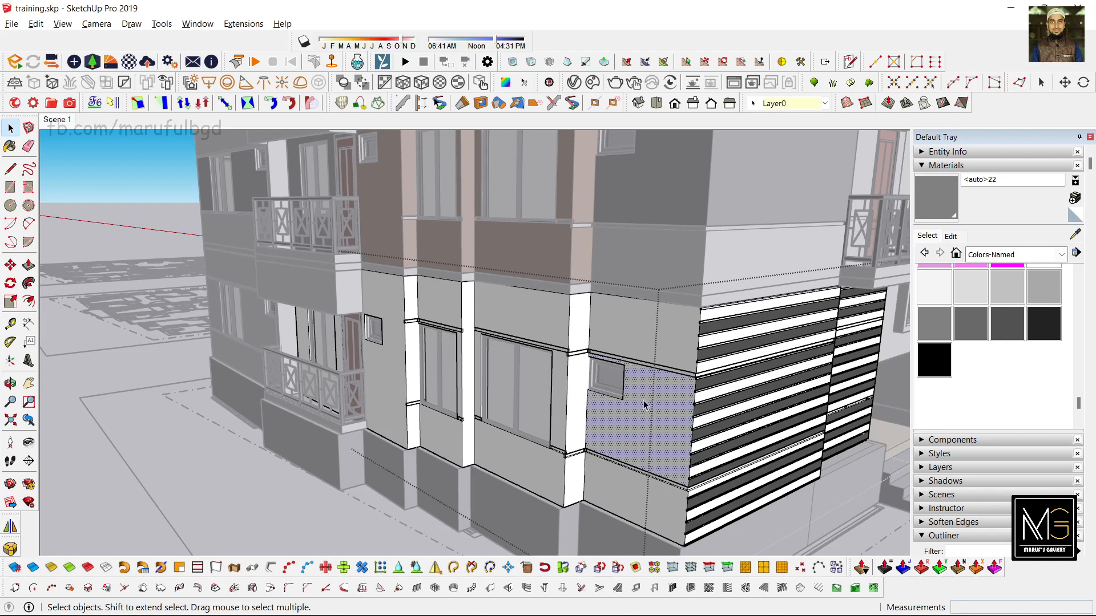
{"action": "middle_click_drag", "start_coordinate": [642, 400], "coordinate": [600, 406]}
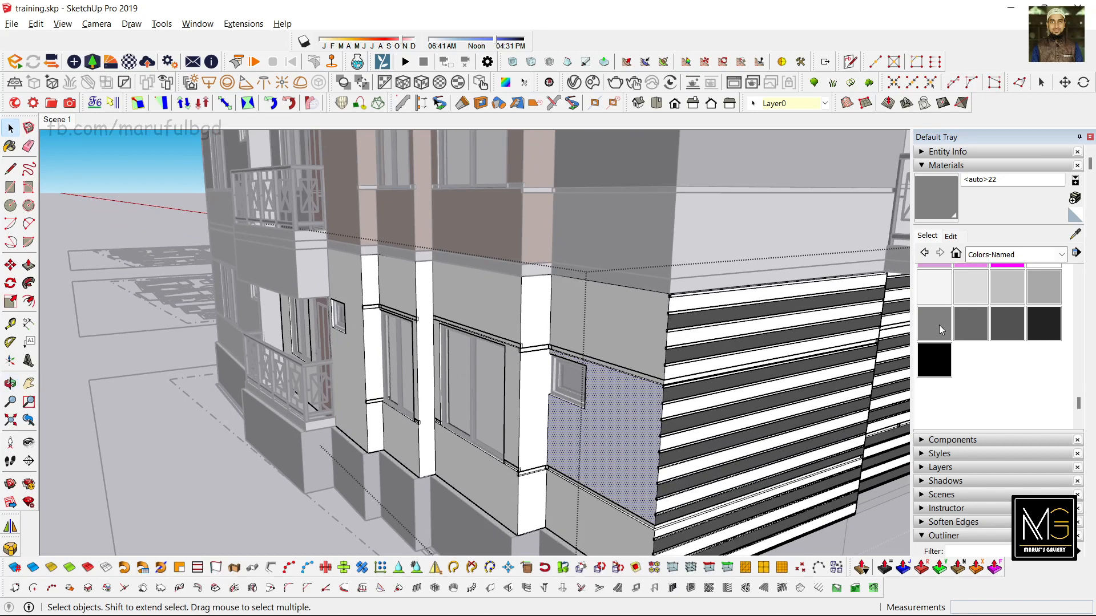
Browse the Tile materials and pick Stone Flagstone Ashlar from the Brick, Cladding and Siding collection
{"action": "left_click", "coordinate": [1045, 261]}
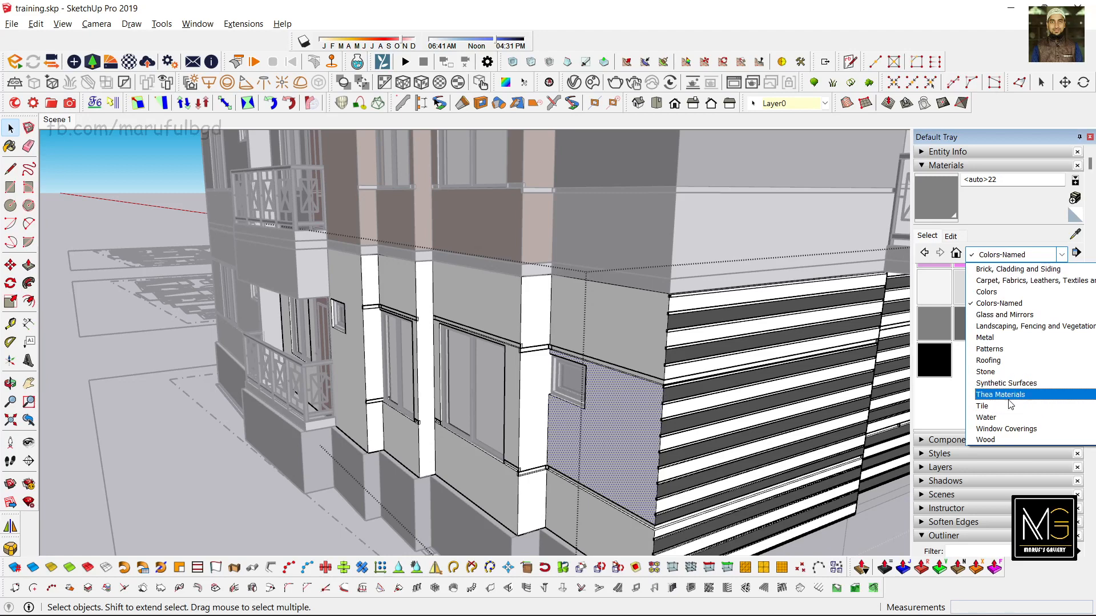
{"action": "left_click", "coordinate": [1006, 405]}
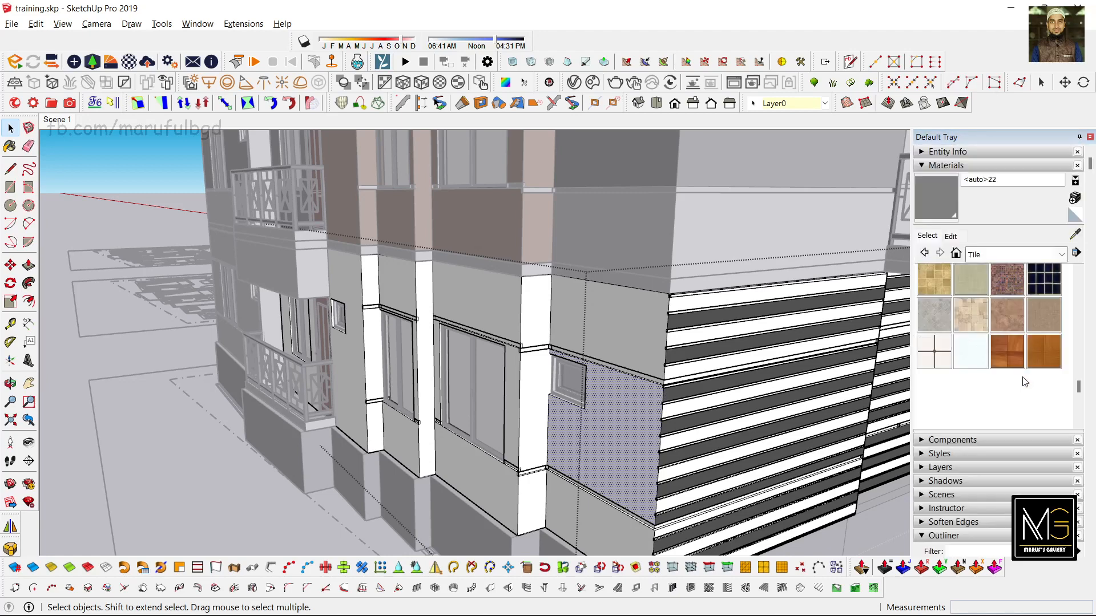
{"action": "left_click", "coordinate": [1060, 255]}
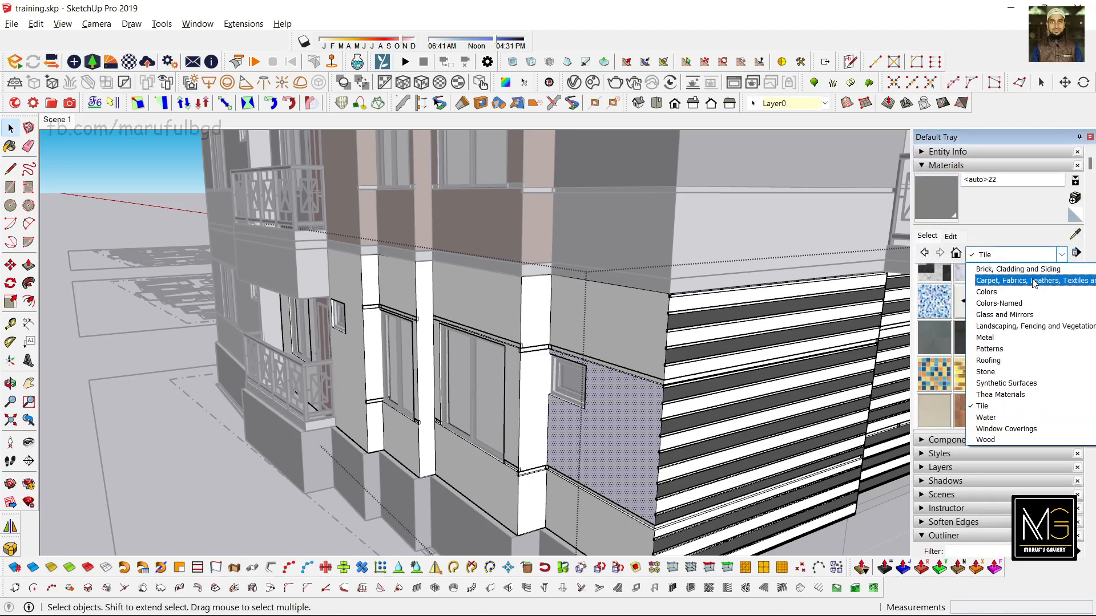
{"action": "left_click", "coordinate": [1036, 263]}
{"action": "scroll", "coordinate": [1036, 295], "scroll_direction": "down", "scroll_amount": 5}
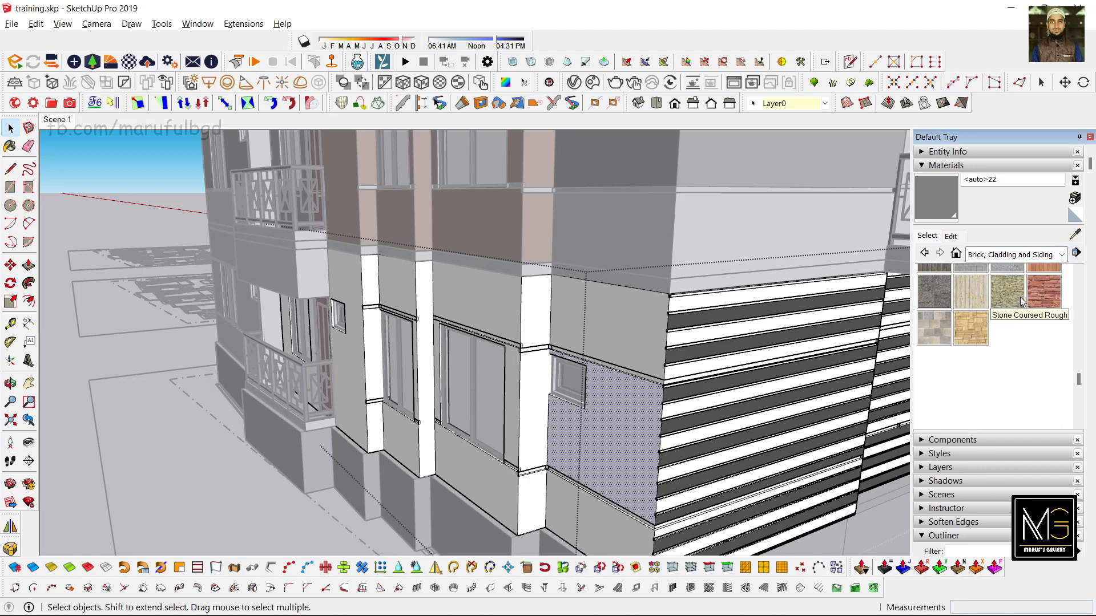
{"action": "left_click", "coordinate": [1038, 298]}
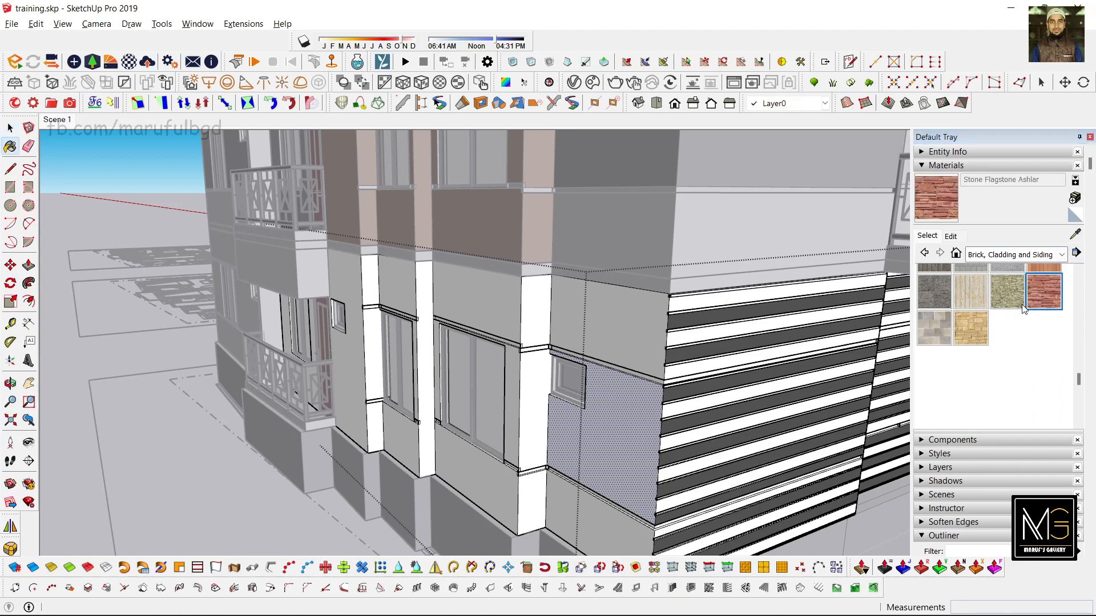
Paint the lower, middle and upper ground-floor wall panels beside the slatted wall with Stone Flagstone Ashlar
{"action": "left_click", "coordinate": [595, 504]}
{"action": "left_click", "coordinate": [612, 472]}
{"action": "left_click", "coordinate": [634, 334]}
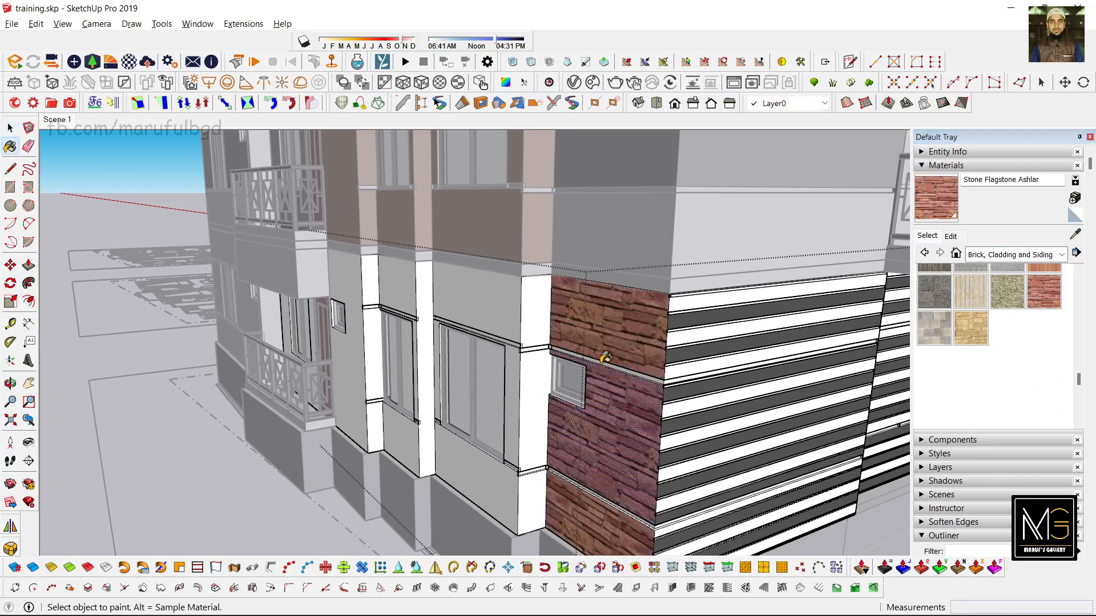
Paint the ground-floor wide window's bay and its return faces beside the corner panels with Stone Flagstone Ashlar
{"action": "middle_click_drag", "start_coordinate": [600, 366], "coordinate": [577, 441]}
{"action": "left_click", "coordinate": [523, 471]}
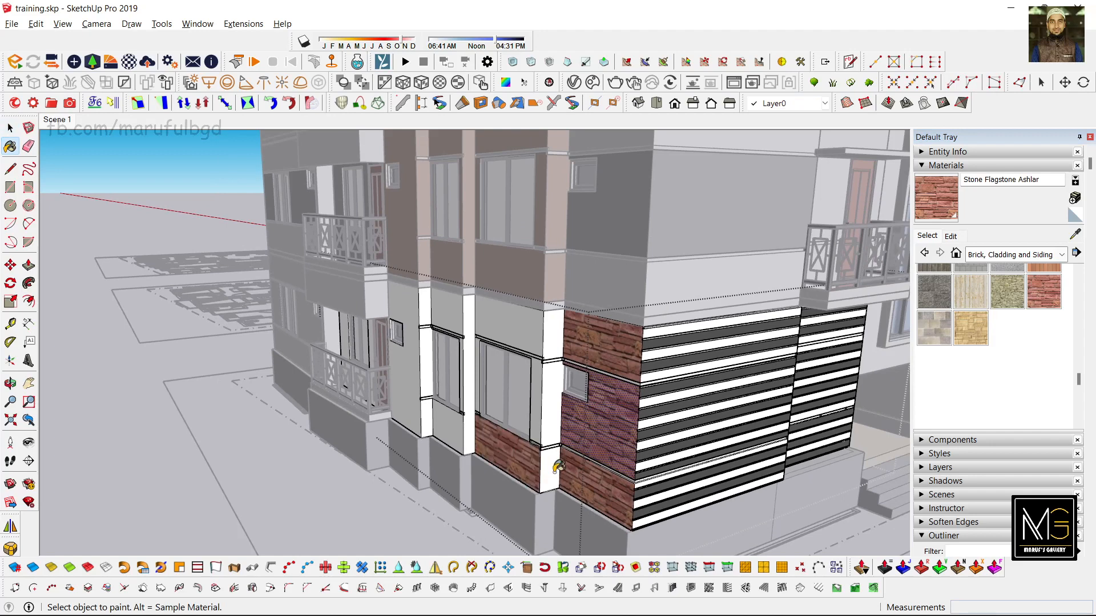
{"action": "left_click", "coordinate": [554, 407]}
{"action": "left_click", "coordinate": [540, 365]}
{"action": "left_click", "coordinate": [540, 338]}
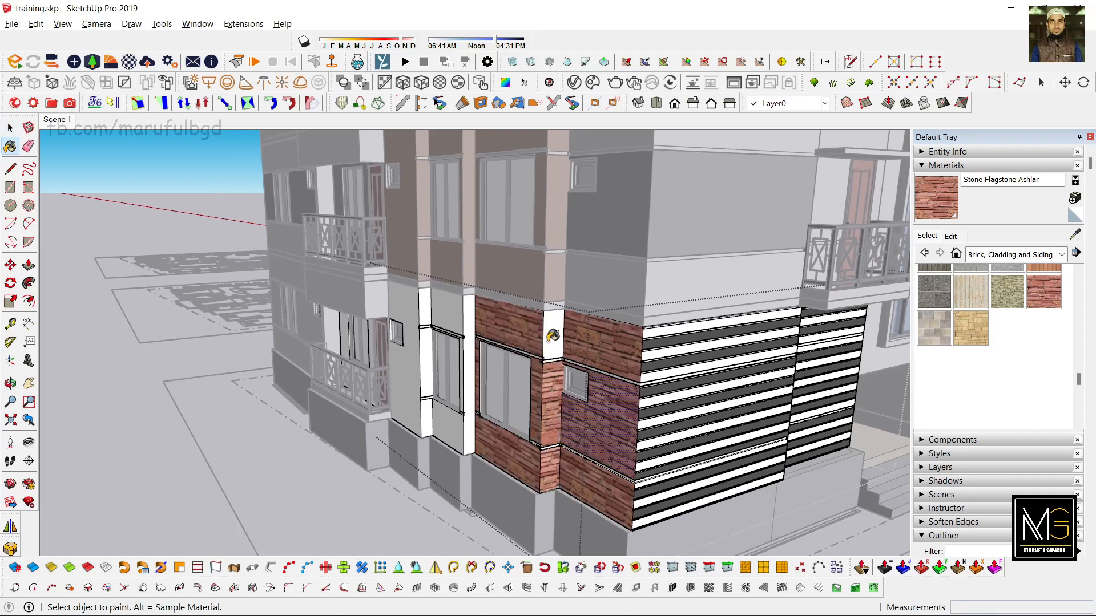
{"action": "left_click", "coordinate": [556, 333]}
Paint the ground-floor narrow window's bay, its return faces and the adjoining balcony wall with Stone Flagstone Ashlar
{"action": "mouse_move", "coordinate": [556, 333]}
{"action": "middle_mouse_down"}
{"action": "mouse_move", "coordinate": [471, 383]}
{"action": "mouse_move", "coordinate": [540, 380]}
{"action": "mouse_move", "coordinate": [536, 371]}
{"action": "middle_mouse_up"}
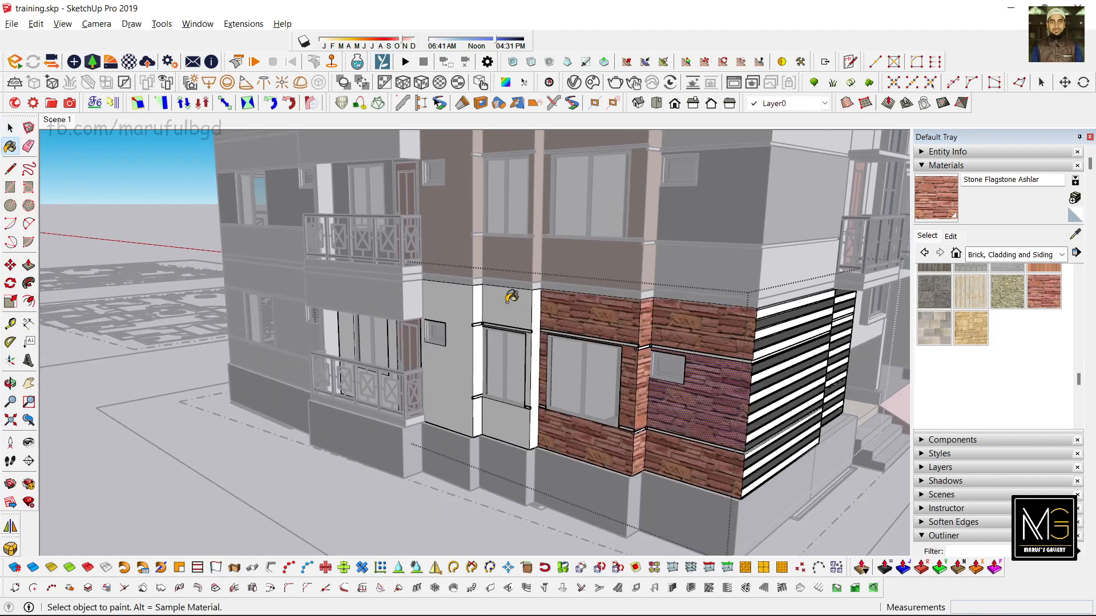
{"action": "left_click", "coordinate": [512, 296]}
{"action": "left_click", "coordinate": [512, 413]}
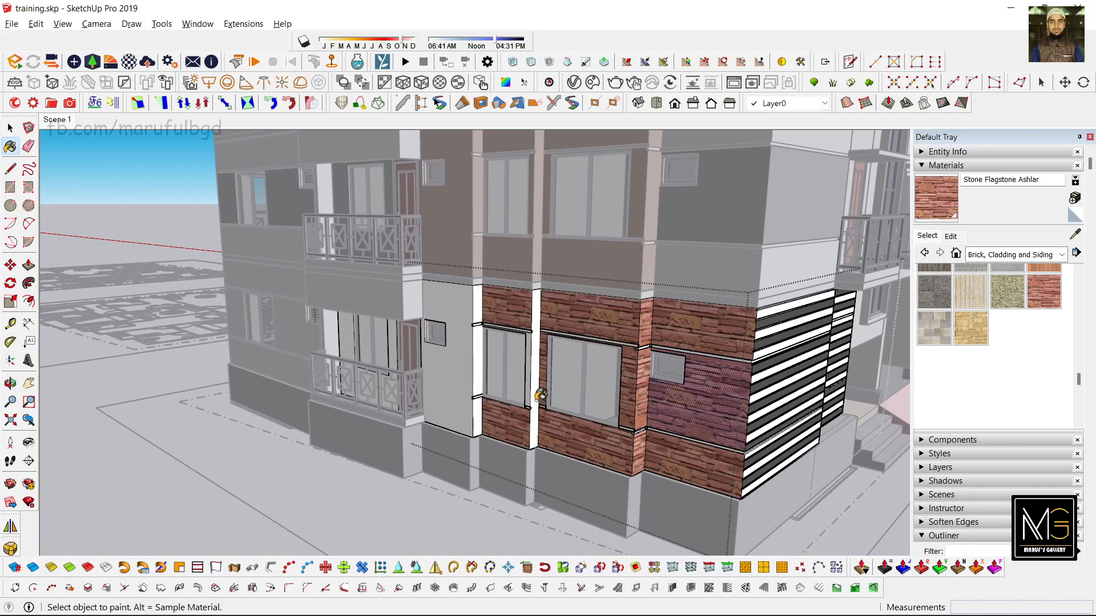
{"action": "left_click", "coordinate": [536, 398]}
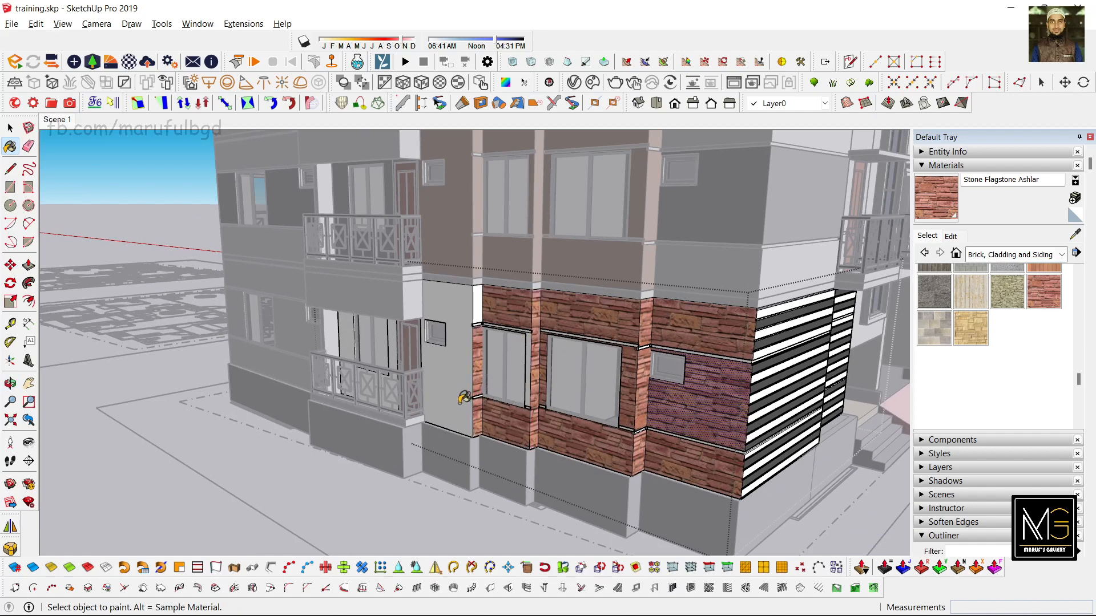
{"action": "left_click", "coordinate": [464, 345]}
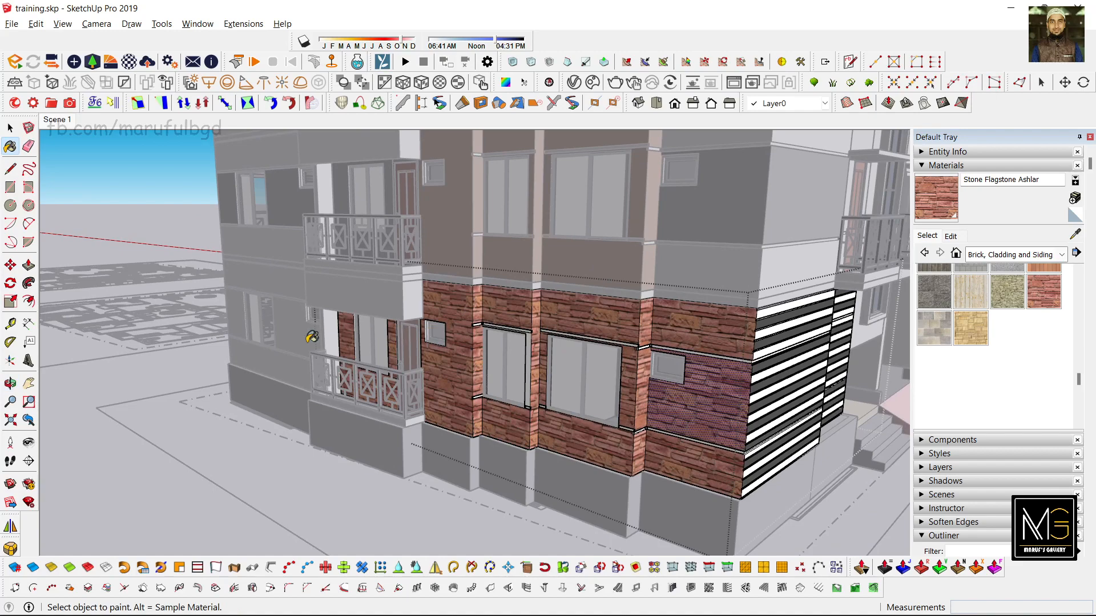
Paint all panels of the ground-floor corner wall beyond the side balcony with Stone Flagstone Ashlar
{"action": "scroll", "coordinate": [268, 319], "scroll_direction": "down", "scroll_amount": 6}
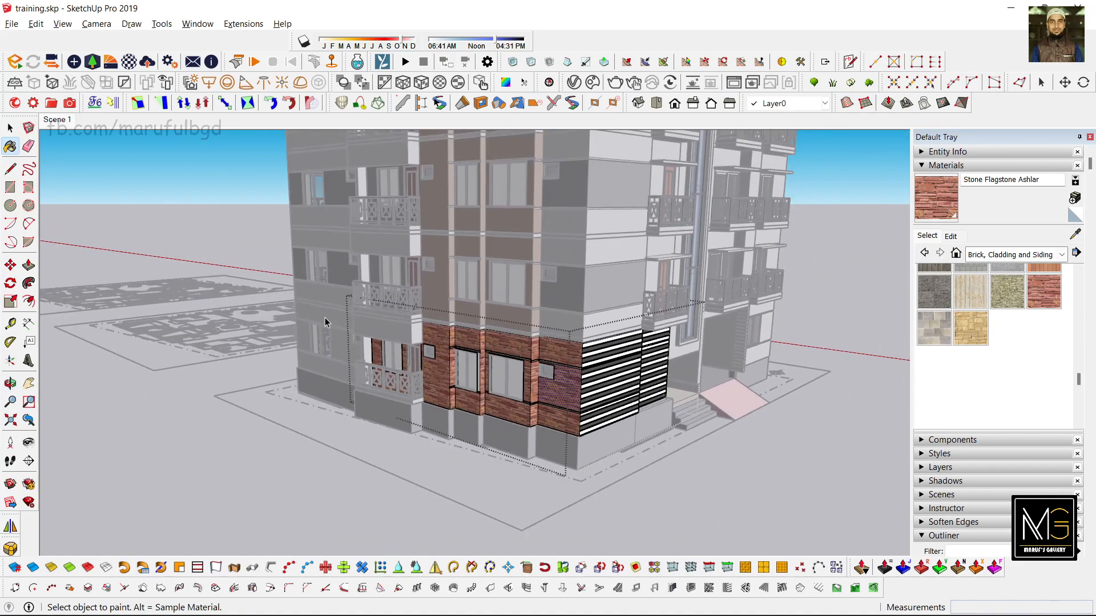
{"action": "key", "text": "space"}
{"action": "scroll", "coordinate": [413, 354], "scroll_direction": "up", "scroll_amount": 2}
{"action": "middle_click_drag", "start_coordinate": [413, 354], "coordinate": [371, 359]}
{"action": "scroll", "coordinate": [398, 348], "scroll_direction": "up", "scroll_amount": 4}
{"action": "scroll", "coordinate": [368, 363], "scroll_direction": "up", "scroll_amount": 2}
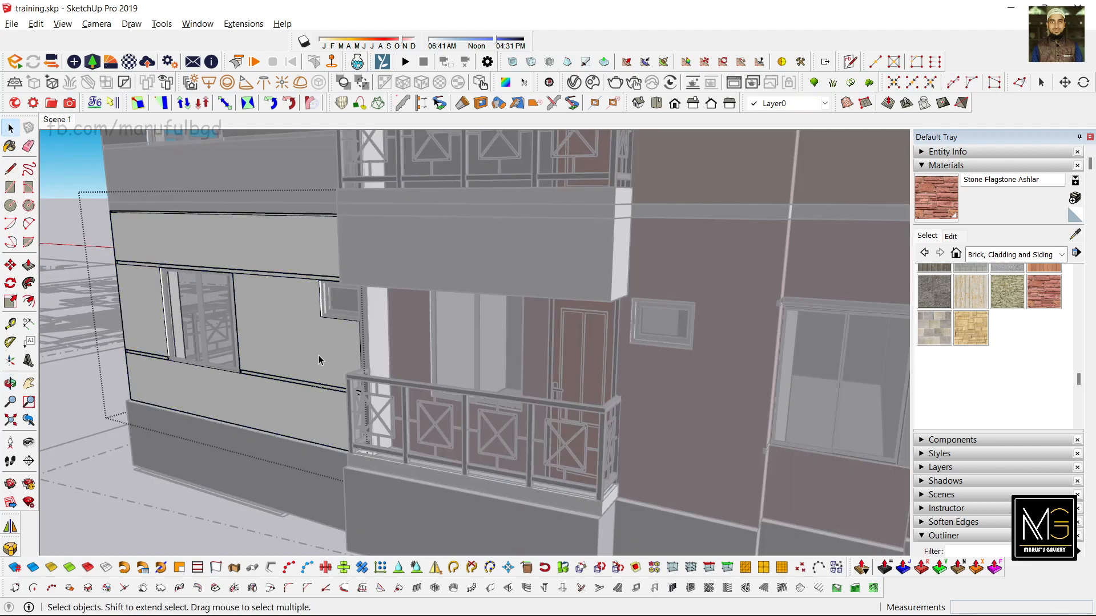
{"action": "scroll", "coordinate": [318, 357], "scroll_direction": "up", "scroll_amount": 3}
{"action": "key", "text": "b"}
{"action": "left_click", "coordinate": [332, 337]}
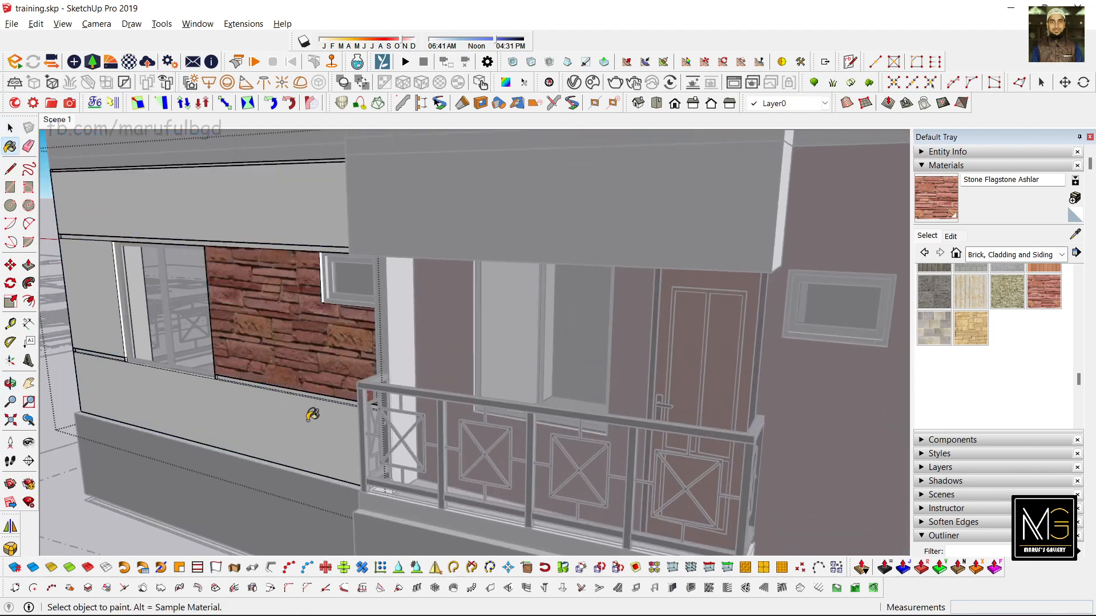
{"action": "left_click", "coordinate": [311, 413]}
{"action": "left_click", "coordinate": [266, 207]}
{"action": "left_click", "coordinate": [94, 313]}
{"action": "scroll", "coordinate": [368, 380], "scroll_direction": "down", "scroll_amount": 3}
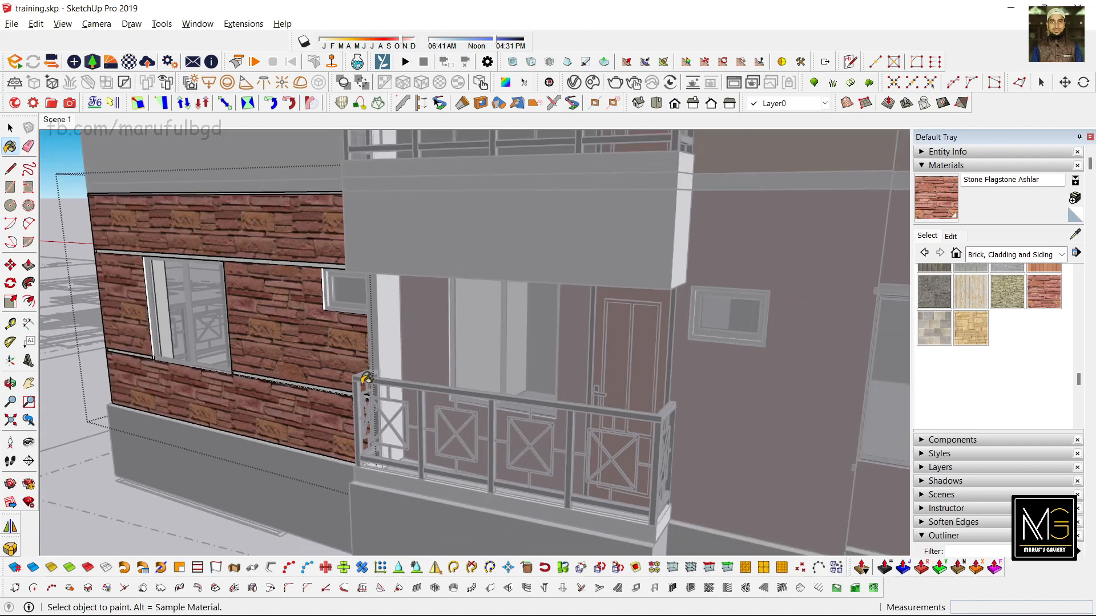
Paint the ground-floor corner wall's return face beside the side balcony with Stone Flagstone Ashlar
{"action": "middle_click_drag", "start_coordinate": [372, 377], "coordinate": [379, 354]}
{"action": "scroll", "coordinate": [379, 352], "scroll_direction": "up", "scroll_amount": 3}
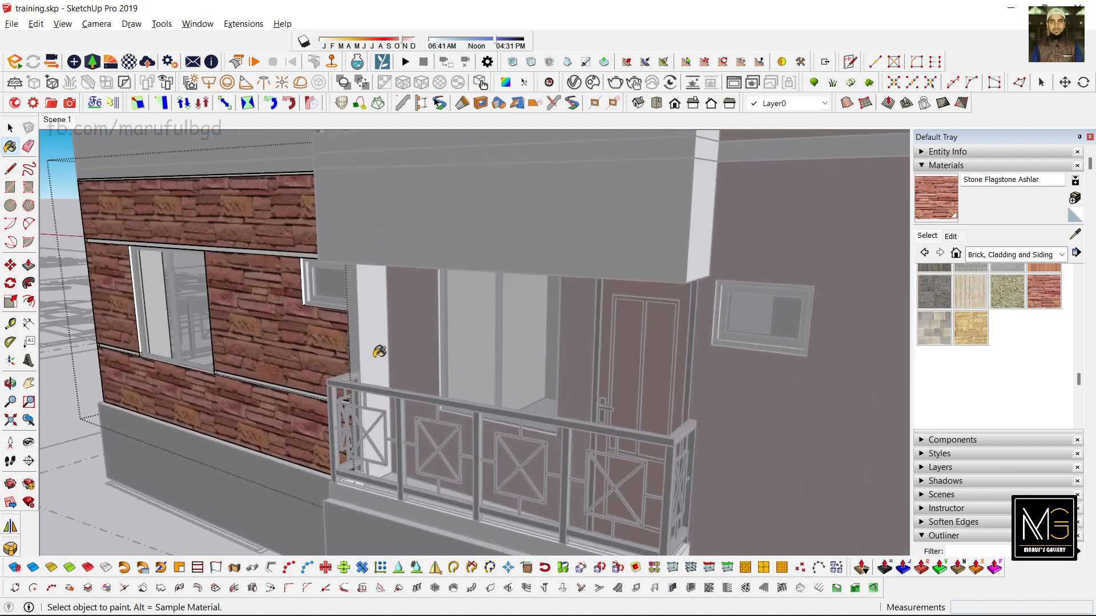
{"action": "scroll", "coordinate": [370, 365], "scroll_direction": "down", "scroll_amount": 3}
{"action": "key", "text": "space"}
{"action": "left_click", "coordinate": [105, 201]}
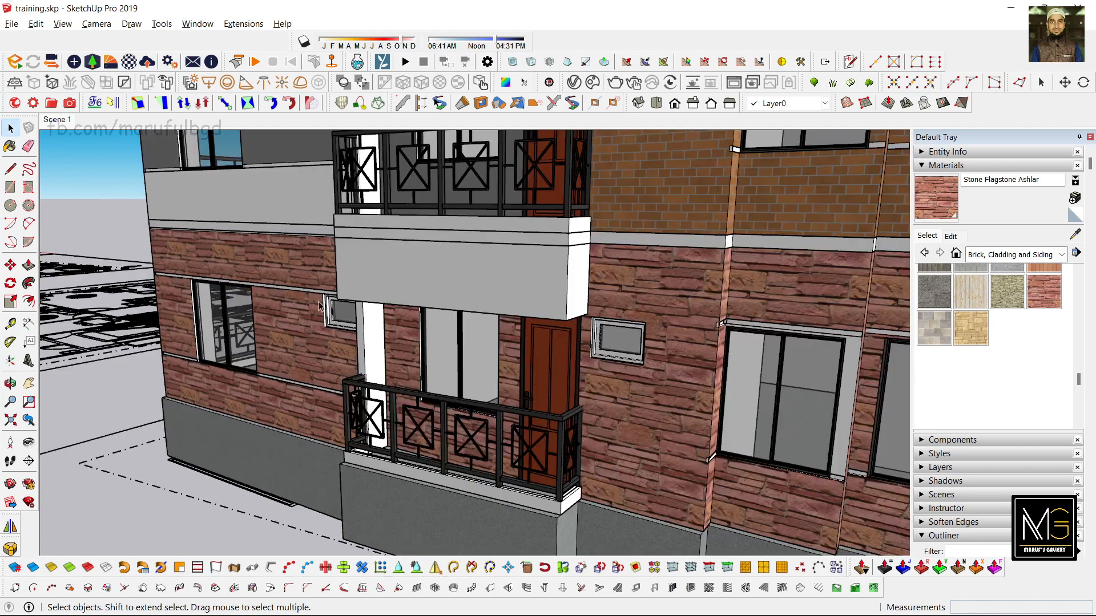
{"action": "scroll", "coordinate": [353, 319], "scroll_direction": "down", "scroll_amount": 2}
{"action": "middle_click_drag", "start_coordinate": [436, 368], "coordinate": [363, 374]}
{"action": "scroll", "coordinate": [363, 377], "scroll_direction": "up", "scroll_amount": 3}
{"action": "left_click", "coordinate": [344, 341]}
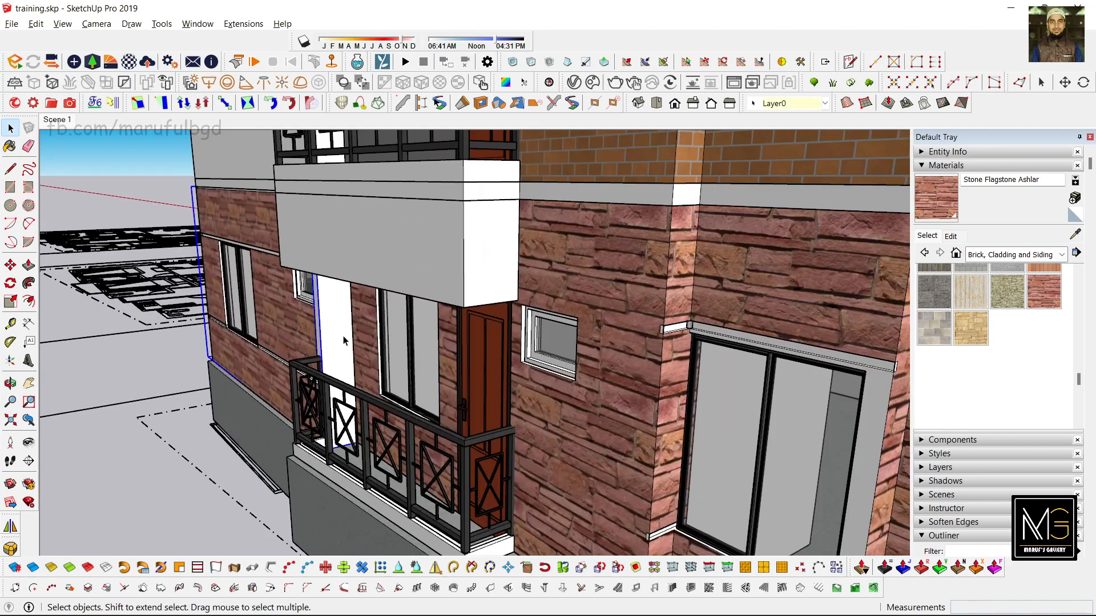
{"action": "double_click", "coordinate": [345, 341]}
{"action": "scroll", "coordinate": [344, 340], "scroll_direction": "up", "scroll_amount": 1}
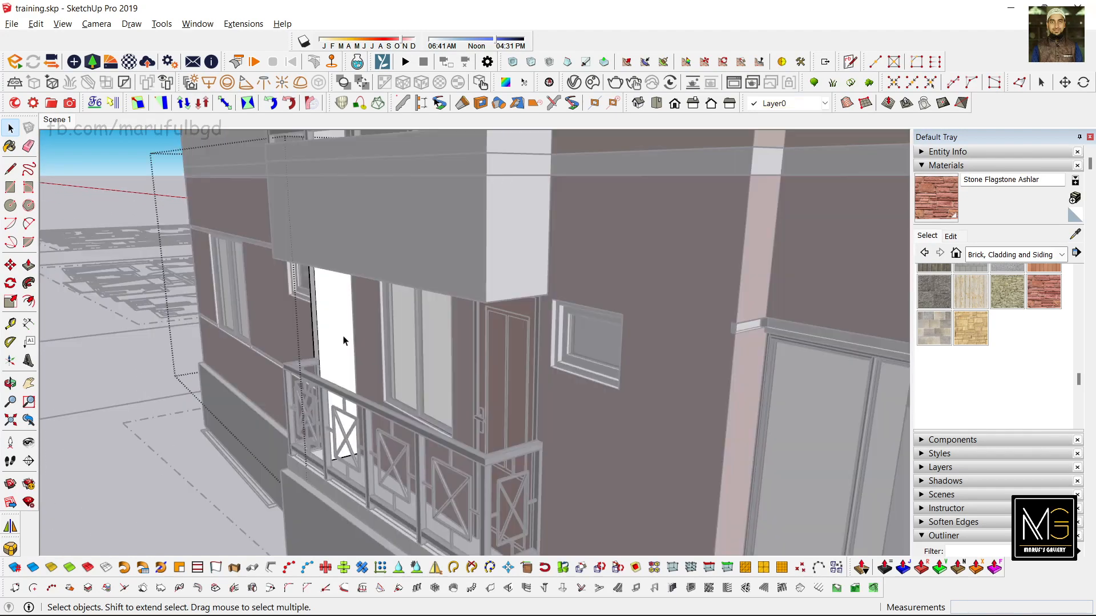
{"action": "key", "text": "b"}
{"action": "left_click", "coordinate": [347, 331]}
{"action": "mouse_move", "coordinate": [347, 331]}
{"action": "middle_mouse_down"}
{"action": "mouse_move", "coordinate": [379, 342]}
{"action": "mouse_move", "coordinate": [367, 338]}
{"action": "middle_mouse_up"}
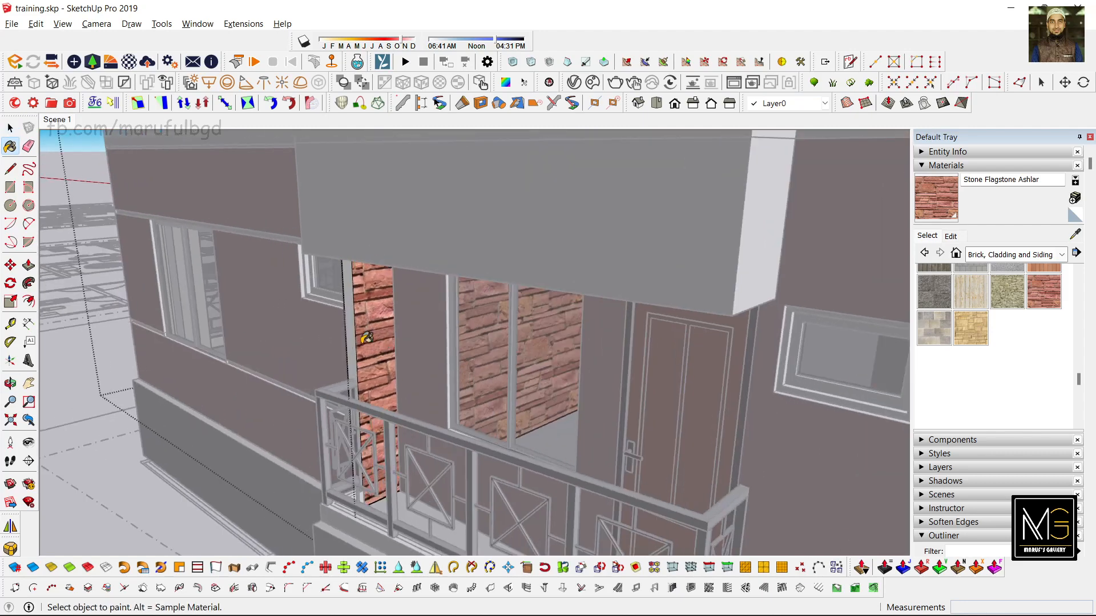
{"action": "scroll", "coordinate": [357, 335], "scroll_direction": "down", "scroll_amount": 1}
{"action": "key", "text": "space"}
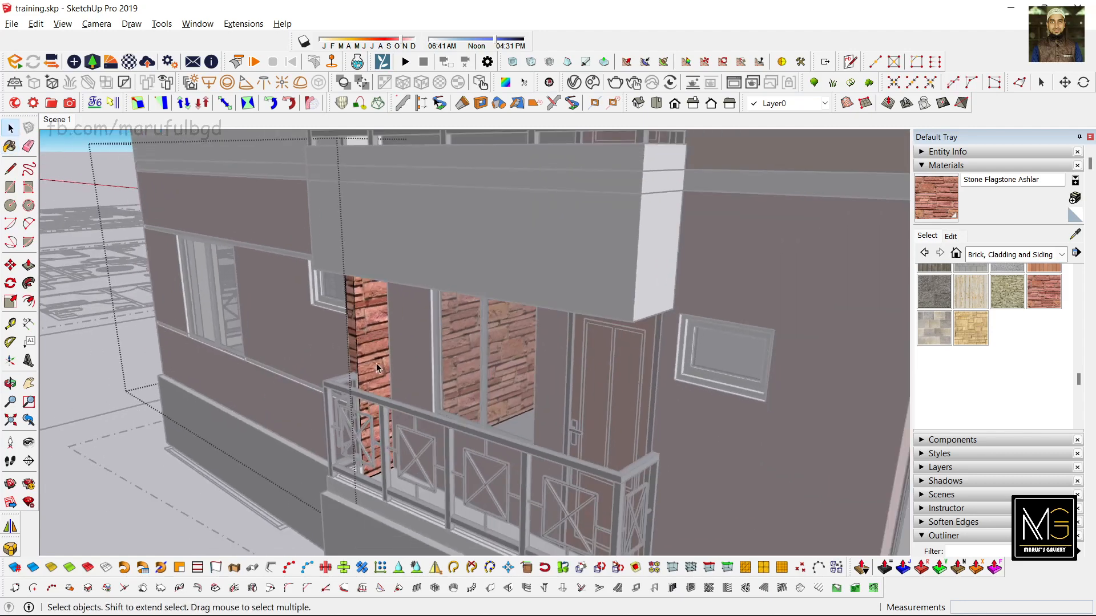
Paint the lower, middle and upper front panels of the ground-floor corner wall beside the ramp with Stone Flagstone Ashlar
{"action": "scroll", "coordinate": [401, 358], "scroll_direction": "down", "scroll_amount": 3}
{"action": "middle_click_drag", "start_coordinate": [401, 358], "coordinate": [415, 400]}
{"action": "scroll", "coordinate": [388, 388], "scroll_direction": "down", "scroll_amount": 2}
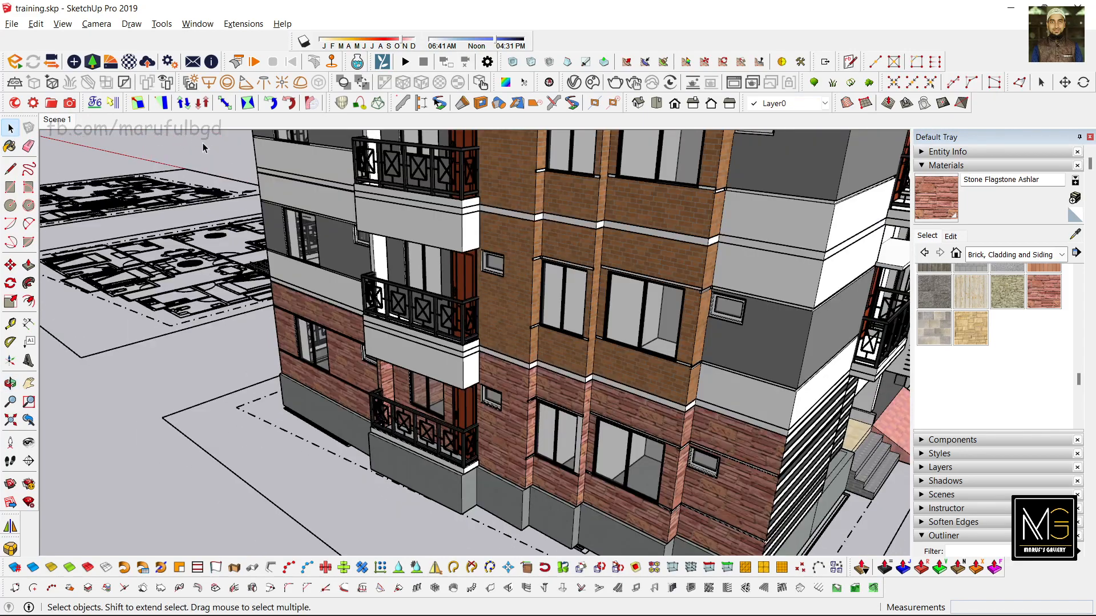
{"action": "middle_click_drag", "start_coordinate": [203, 143], "coordinate": [388, 348]}
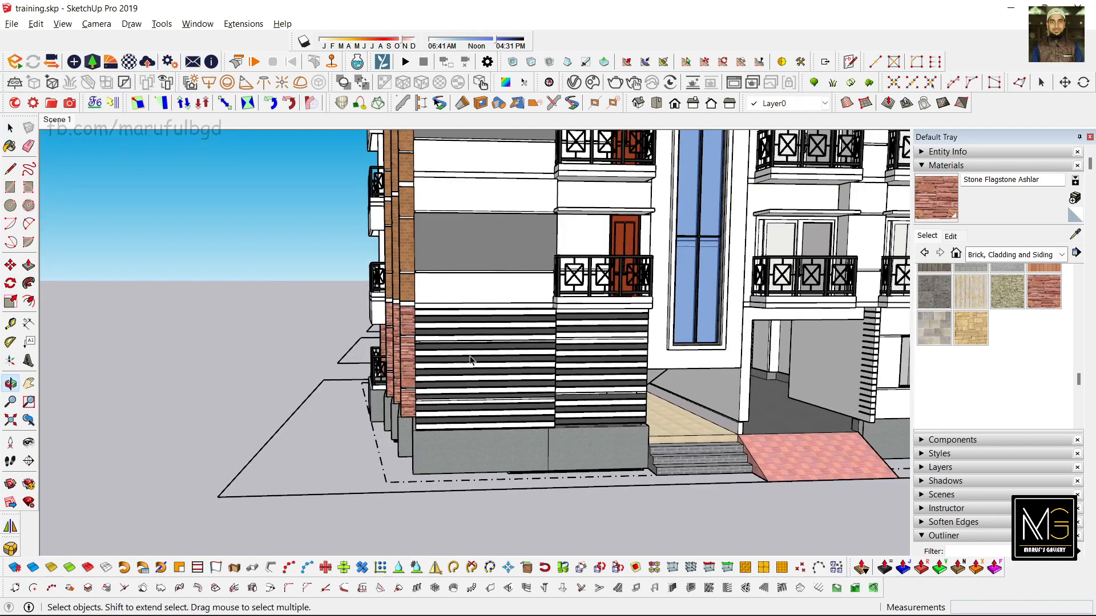
{"action": "scroll", "coordinate": [460, 400], "scroll_direction": "down", "scroll_amount": 3}
{"action": "middle_click_drag", "start_coordinate": [605, 414], "coordinate": [399, 397]}
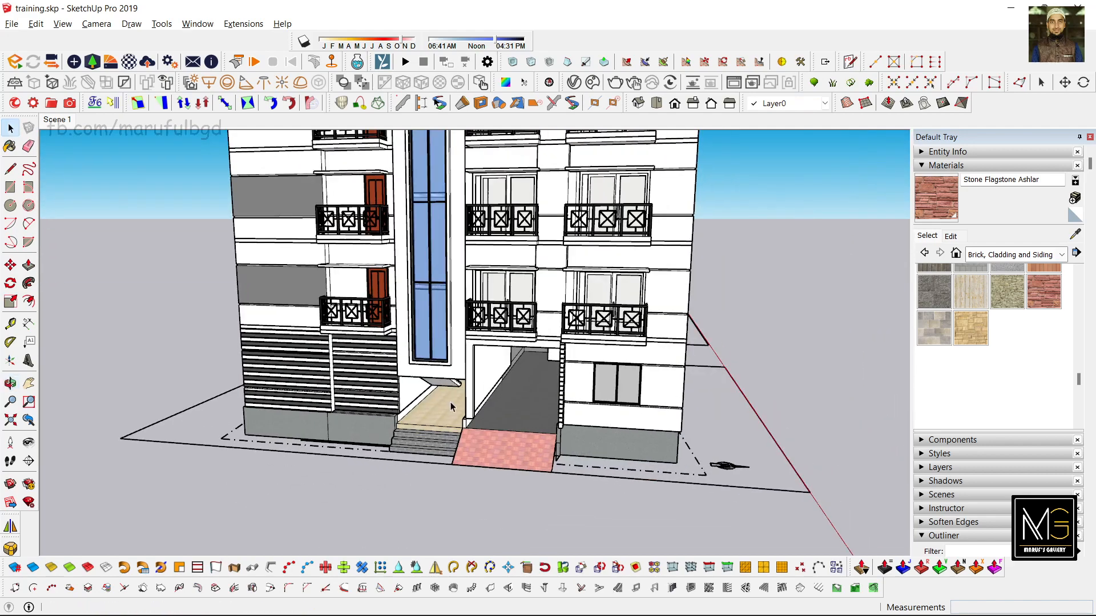
{"action": "scroll", "coordinate": [627, 430], "scroll_direction": "up", "scroll_amount": 3}
{"action": "middle_click_drag", "start_coordinate": [626, 430], "coordinate": [546, 431]}
{"action": "left_click", "coordinate": [543, 431]}
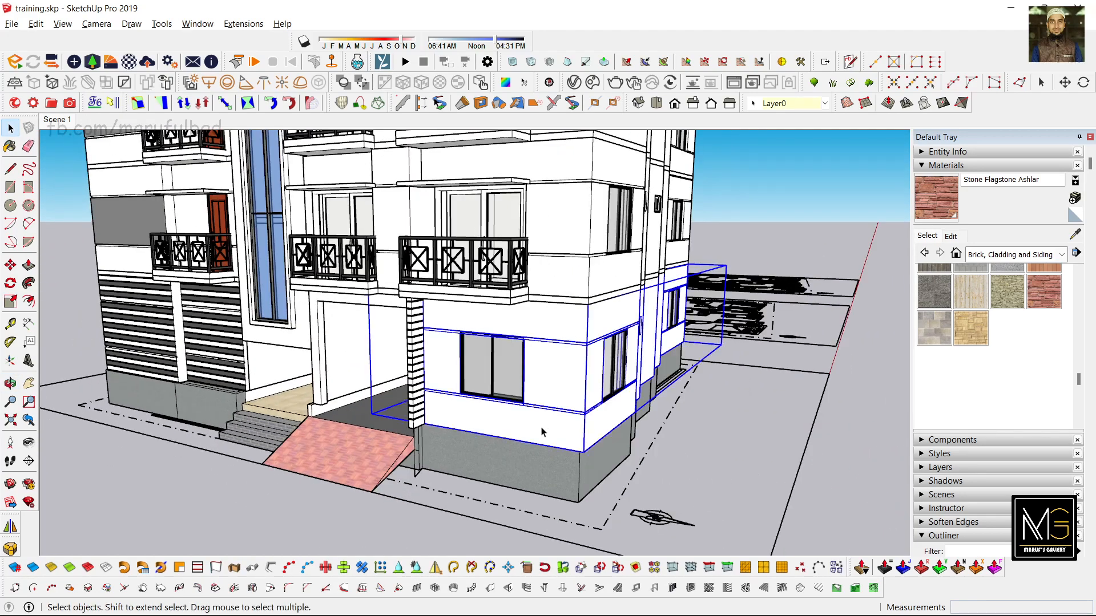
{"action": "double_click", "coordinate": [542, 432]}
{"action": "scroll", "coordinate": [542, 432], "scroll_direction": "up", "scroll_amount": 4}
{"action": "key", "text": "b"}
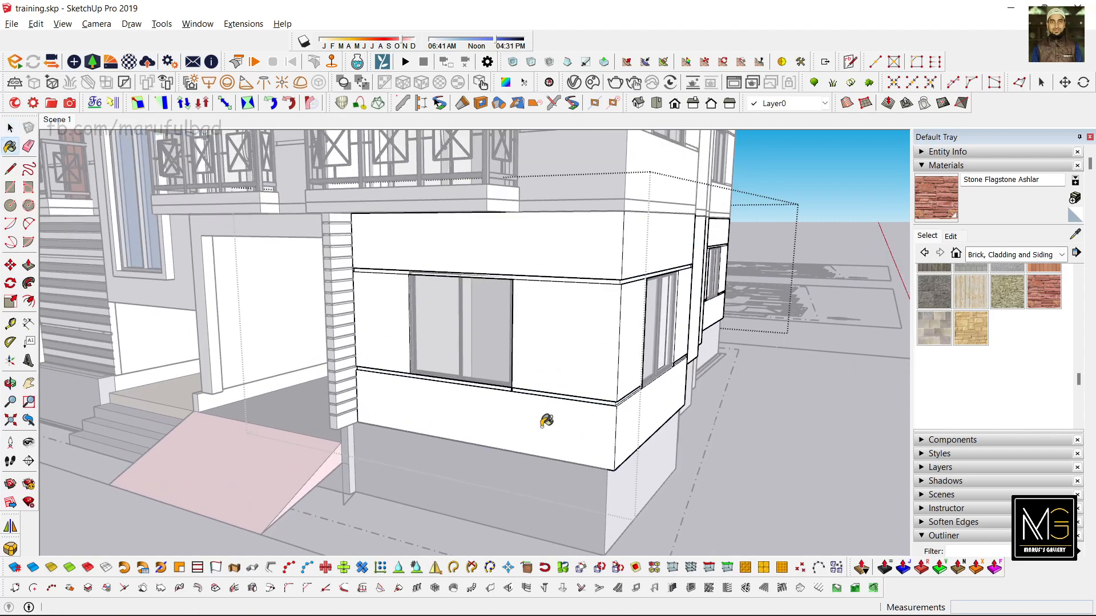
{"action": "left_click", "coordinate": [544, 424]}
{"action": "left_click", "coordinate": [533, 351]}
{"action": "left_click", "coordinate": [384, 329]}
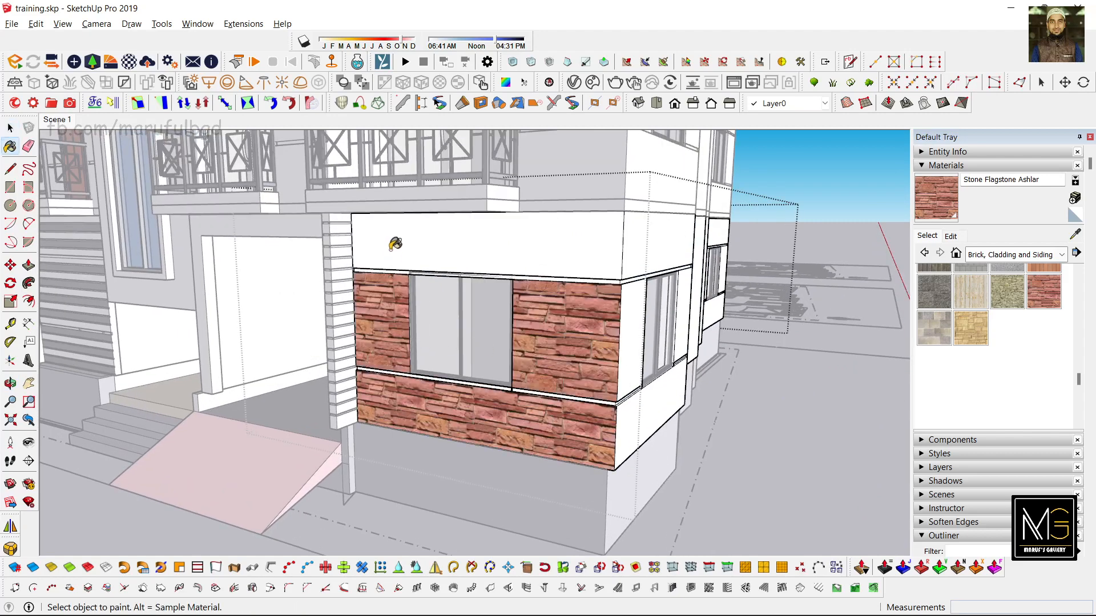
{"action": "left_click", "coordinate": [395, 241]}
Paint the same corner wall's lower, middle and upper panels around its side-facing window with Stone Flagstone Ashlar
{"action": "middle_click_drag", "start_coordinate": [587, 373], "coordinate": [545, 440]}
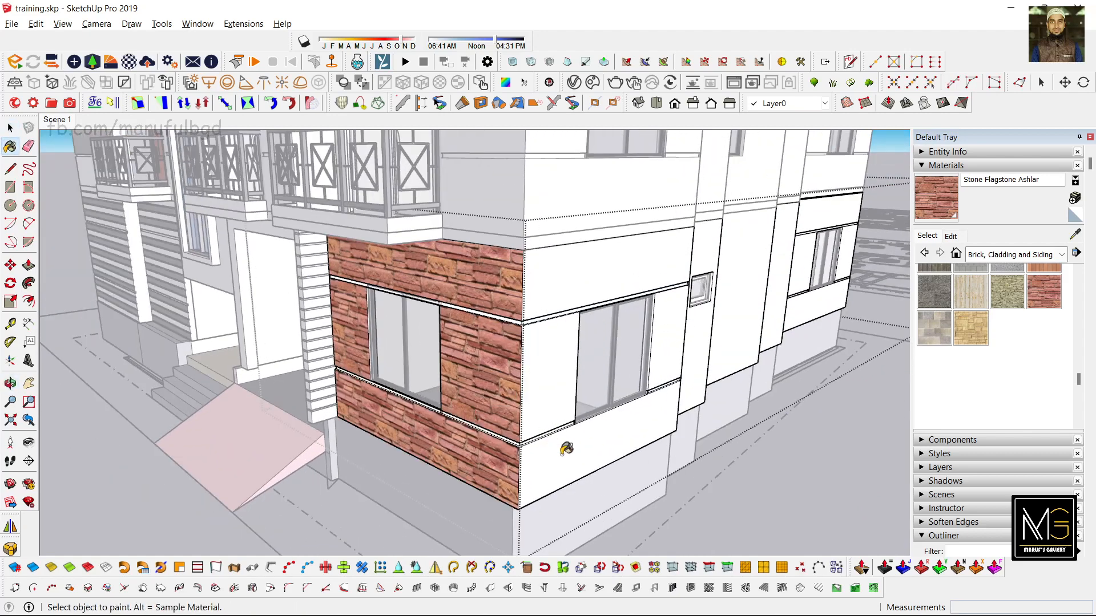
{"action": "left_click", "coordinate": [565, 450]}
{"action": "left_click", "coordinate": [544, 369]}
{"action": "left_click", "coordinate": [557, 288]}
{"action": "left_click", "coordinate": [665, 329]}
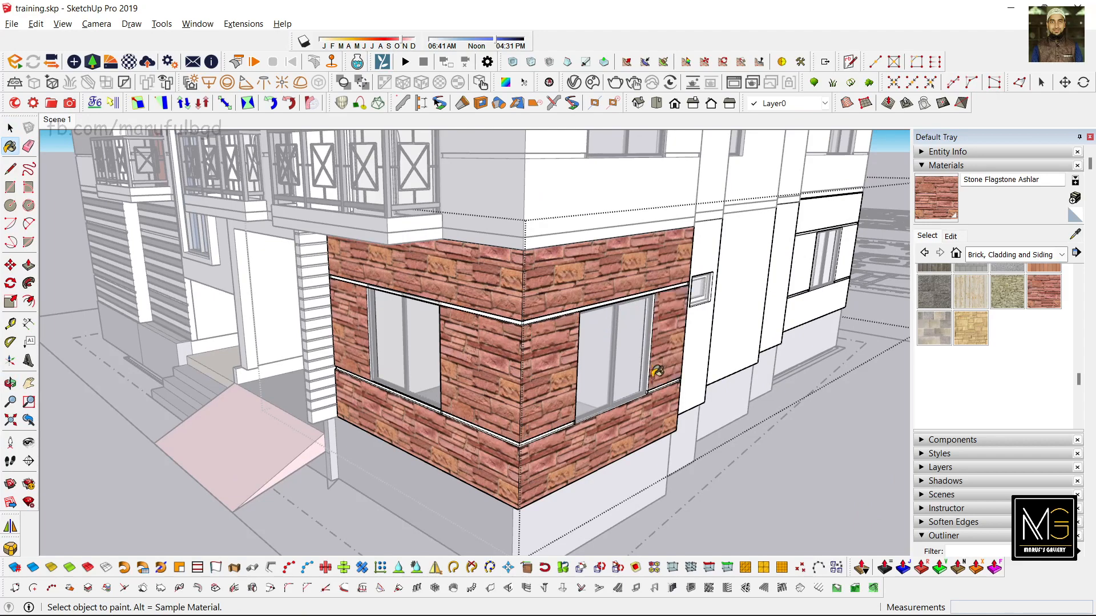
{"action": "mouse_move", "coordinate": [655, 376]}
{"action": "middle_mouse_down"}
{"action": "mouse_move", "coordinate": [530, 398]}
{"action": "mouse_move", "coordinate": [558, 384]}
{"action": "mouse_move", "coordinate": [456, 392]}
{"action": "mouse_move", "coordinate": [287, 318]}
{"action": "mouse_move", "coordinate": [587, 376]}
{"action": "mouse_move", "coordinate": [608, 485]}
{"action": "middle_mouse_up"}
{"action": "scroll", "coordinate": [529, 398], "scroll_direction": "down", "scroll_amount": 3}
{"action": "key", "text": "space"}
Sample Brick 02 from the finished facade and paint the ground-floor small-window bay and its return face with it
{"action": "scroll", "coordinate": [620, 364], "scroll_direction": "up", "scroll_amount": 3}
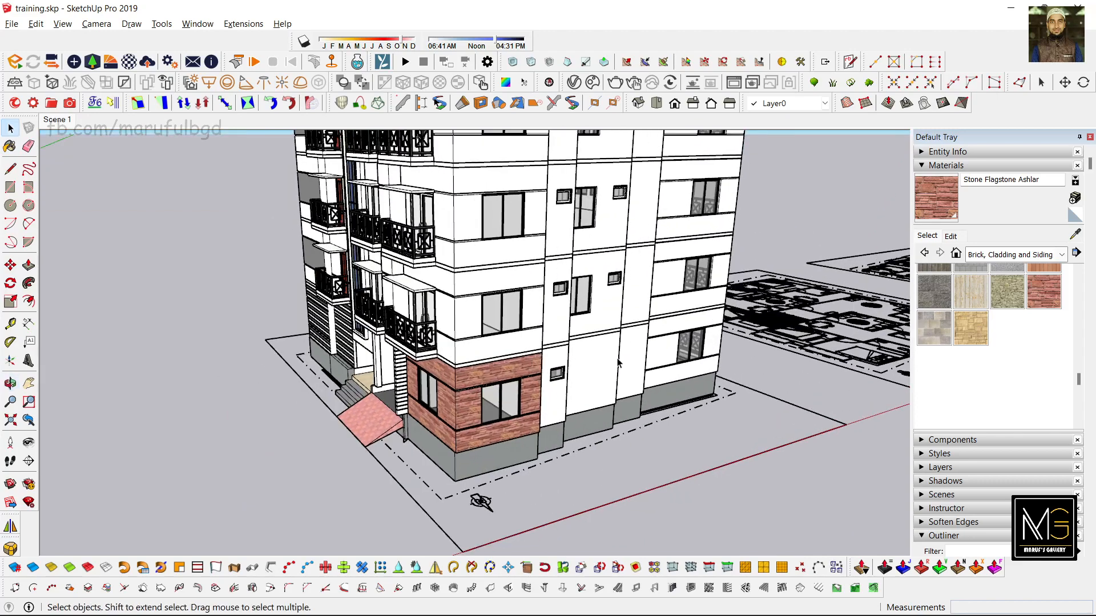
{"action": "scroll", "coordinate": [619, 364], "scroll_direction": "up", "scroll_amount": 3}
{"action": "middle_click_drag", "start_coordinate": [620, 364], "coordinate": [525, 386]}
{"action": "left_click", "coordinate": [542, 388]}
{"action": "double_click", "coordinate": [526, 386]}
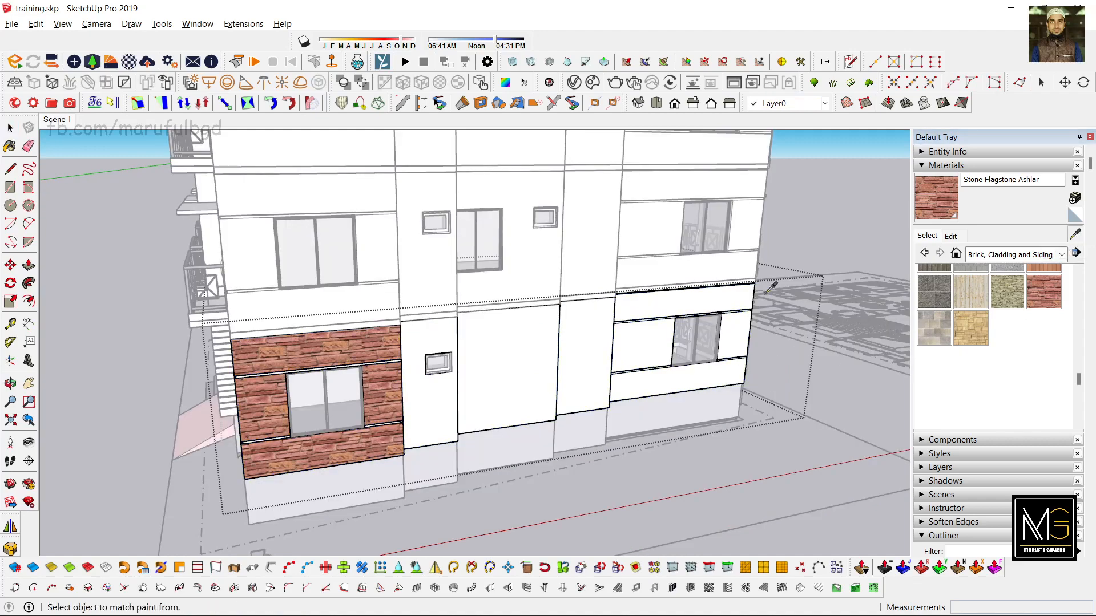
{"action": "mouse_move", "coordinate": [514, 439]}
{"action": "middle_mouse_down"}
{"action": "mouse_move", "coordinate": [360, 435]}
{"action": "mouse_move", "coordinate": [463, 433]}
{"action": "middle_mouse_up"}
{"action": "key", "text": "alt"}
{"action": "left_click", "coordinate": [512, 318], "text": "alt"}
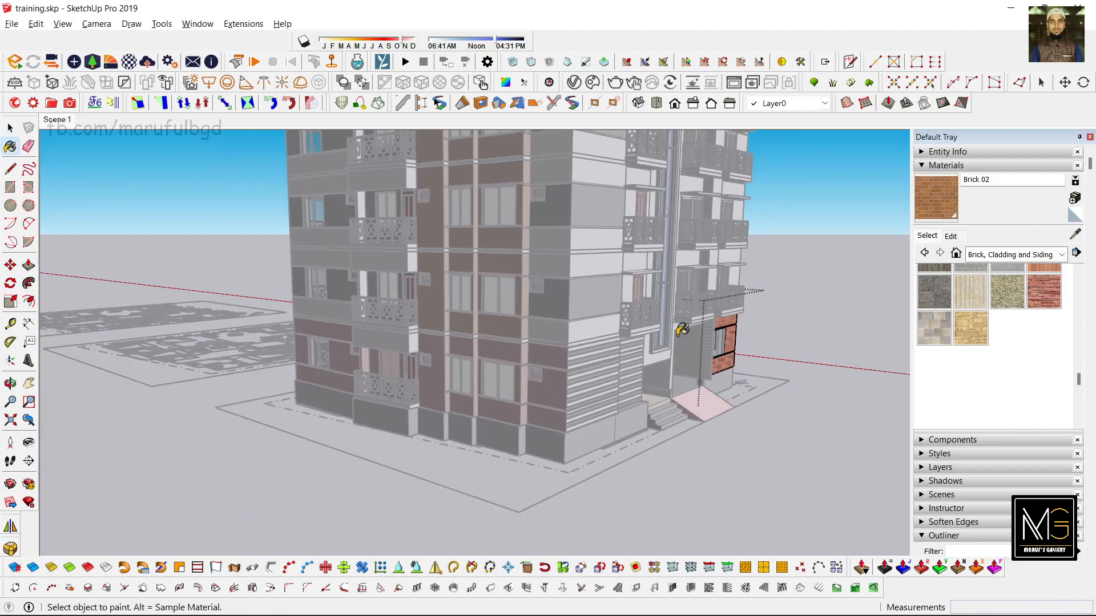
{"action": "mouse_move", "coordinate": [682, 330]}
{"action": "middle_mouse_down"}
{"action": "mouse_move", "coordinate": [456, 399]}
{"action": "mouse_move", "coordinate": [154, 421]}
{"action": "mouse_move", "coordinate": [456, 460]}
{"action": "mouse_move", "coordinate": [456, 434]}
{"action": "mouse_move", "coordinate": [276, 410]}
{"action": "mouse_move", "coordinate": [290, 399]}
{"action": "middle_mouse_up"}
{"action": "scroll", "coordinate": [456, 460], "scroll_direction": "up", "scroll_amount": 2}
{"action": "left_click", "coordinate": [464, 443]}
{"action": "left_click", "coordinate": [287, 399]}
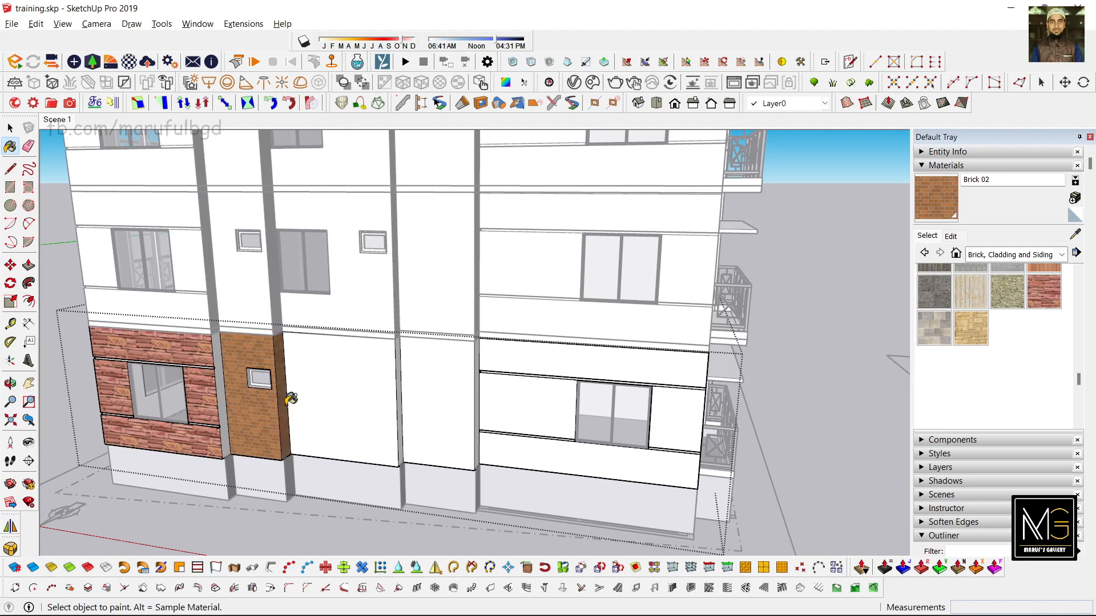
Paint the two adjoining windowless ground-floor bays and the outer return face with Brick 02
{"action": "left_click", "coordinate": [308, 395]}
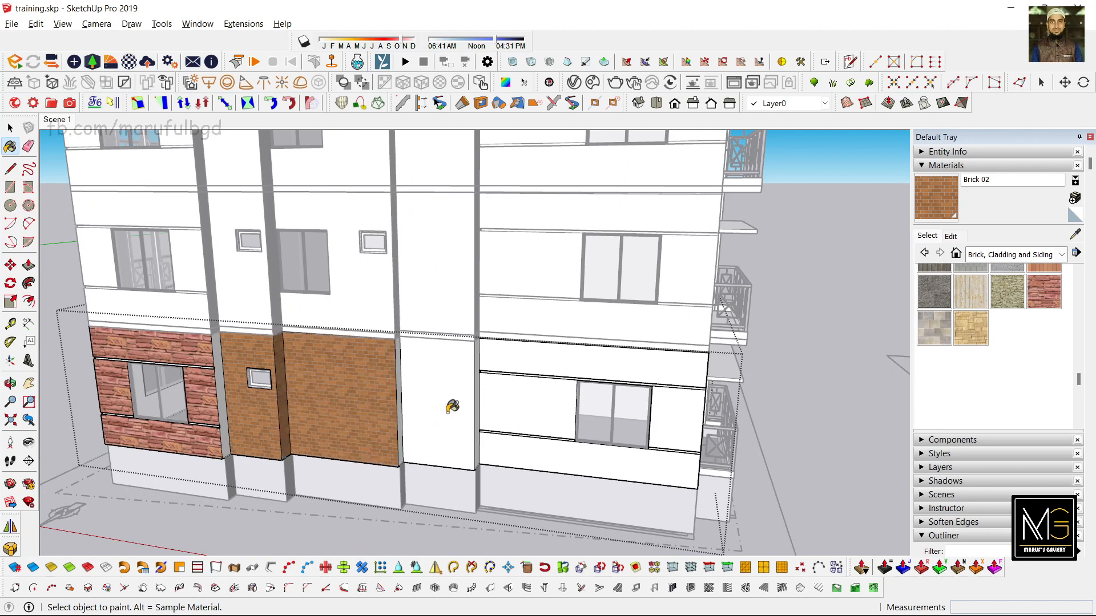
{"action": "left_click", "coordinate": [434, 408]}
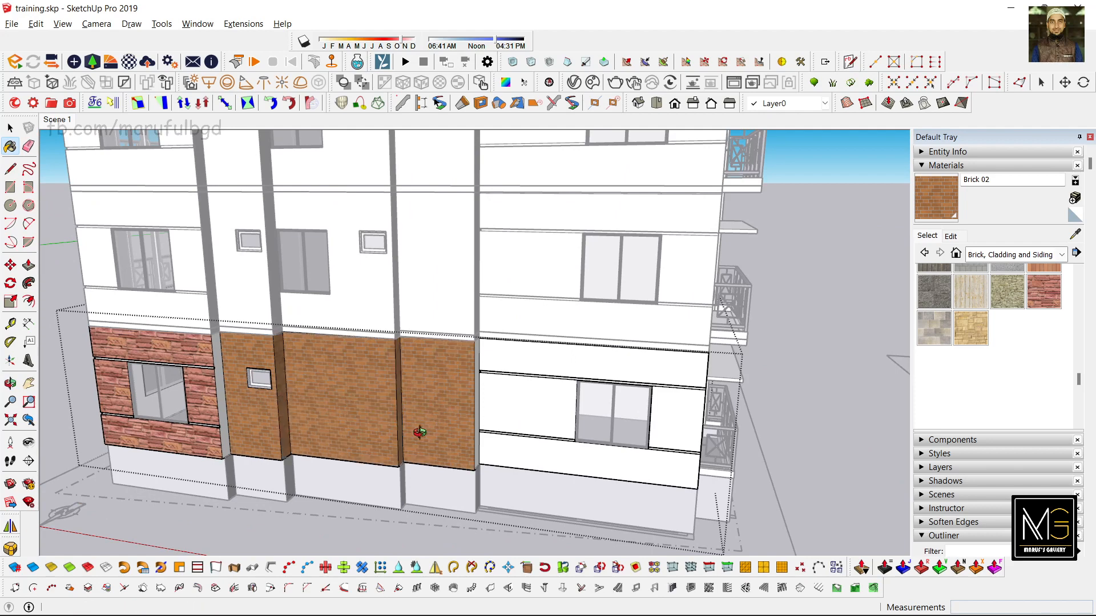
{"action": "middle_click_drag", "start_coordinate": [420, 433], "coordinate": [344, 388]}
{"action": "left_click", "coordinate": [343, 392]}
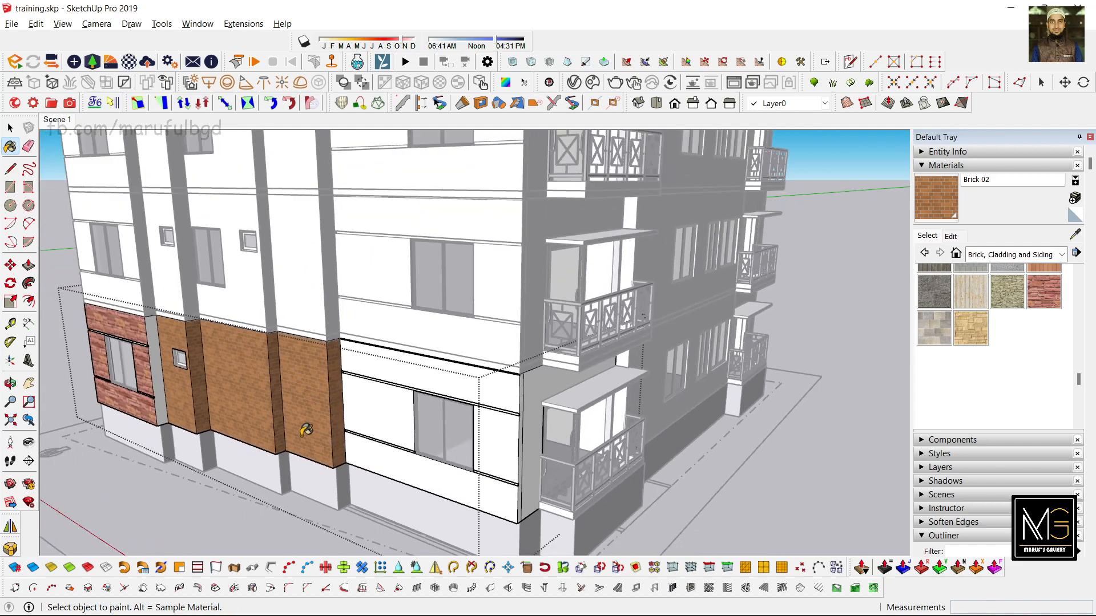
Paint the middle wall panels on both sides of the ground-floor rear corner window with 0135_DarkGray from the In Model materials
{"action": "mouse_move", "coordinate": [306, 430]}
{"action": "middle_mouse_down"}
{"action": "mouse_move", "coordinate": [379, 396]}
{"action": "mouse_move", "coordinate": [396, 362]}
{"action": "mouse_move", "coordinate": [427, 451]}
{"action": "mouse_move", "coordinate": [402, 469]}
{"action": "mouse_move", "coordinate": [368, 448]}
{"action": "middle_mouse_up"}
{"action": "scroll", "coordinate": [377, 445], "scroll_direction": "up", "scroll_amount": 5}
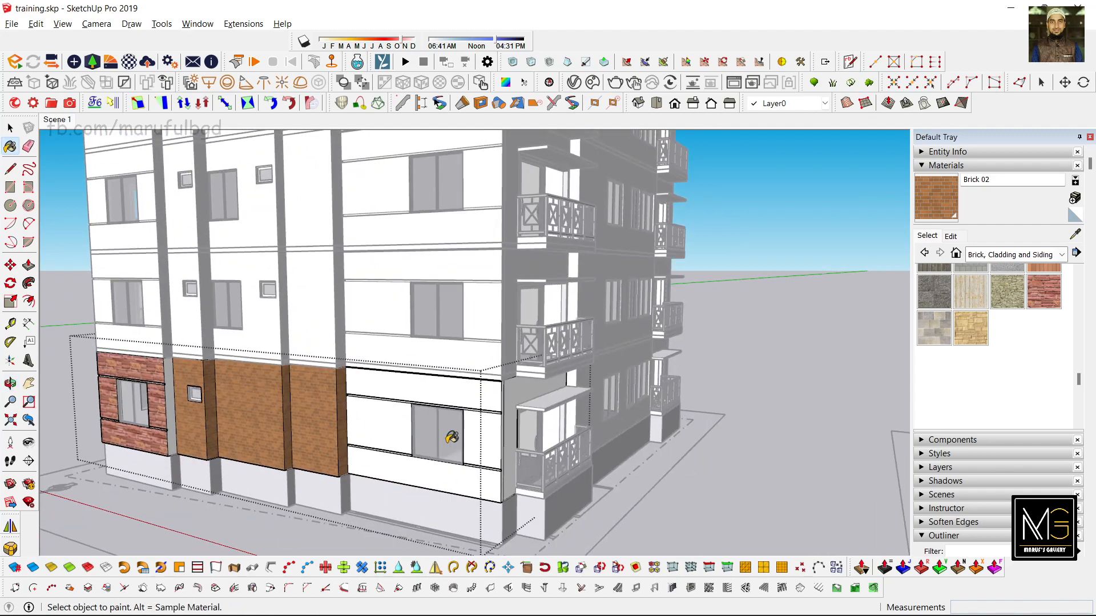
{"action": "scroll", "coordinate": [451, 437], "scroll_direction": "up", "scroll_amount": 2}
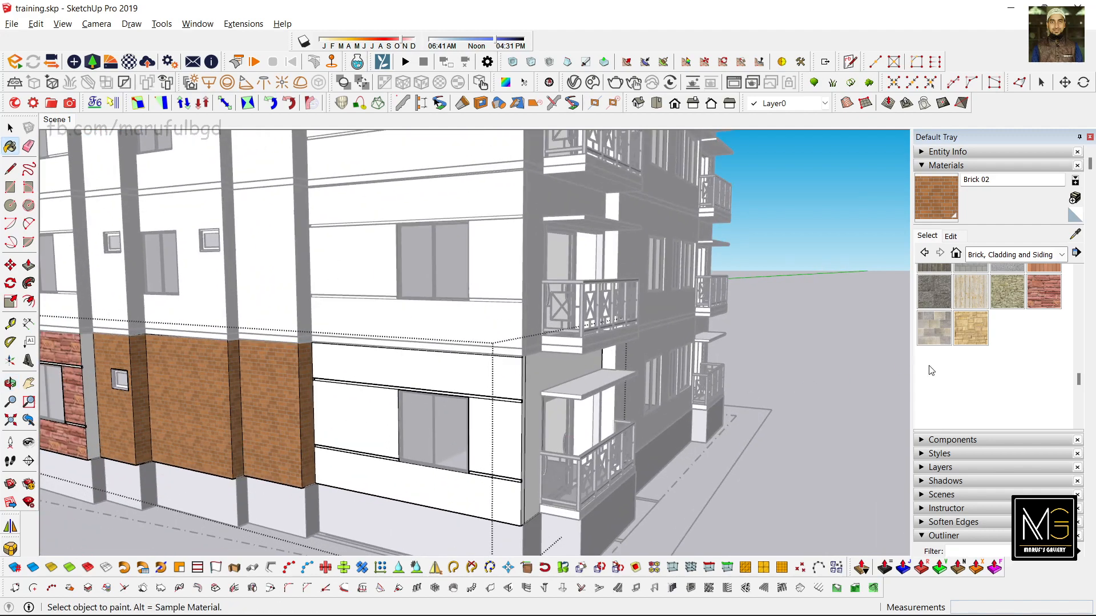
{"action": "left_click", "coordinate": [1061, 255]}
{"action": "scroll", "coordinate": [1022, 286], "scroll_direction": "up", "scroll_amount": 2}
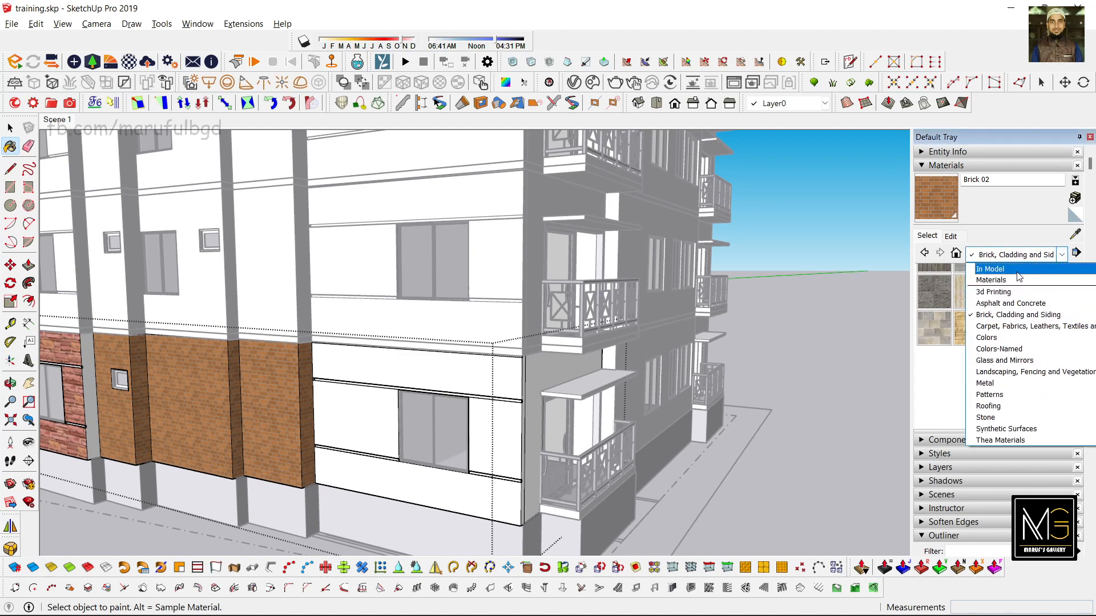
{"action": "left_click", "coordinate": [1004, 269]}
{"action": "scroll", "coordinate": [1015, 336], "scroll_direction": "down", "scroll_amount": 6}
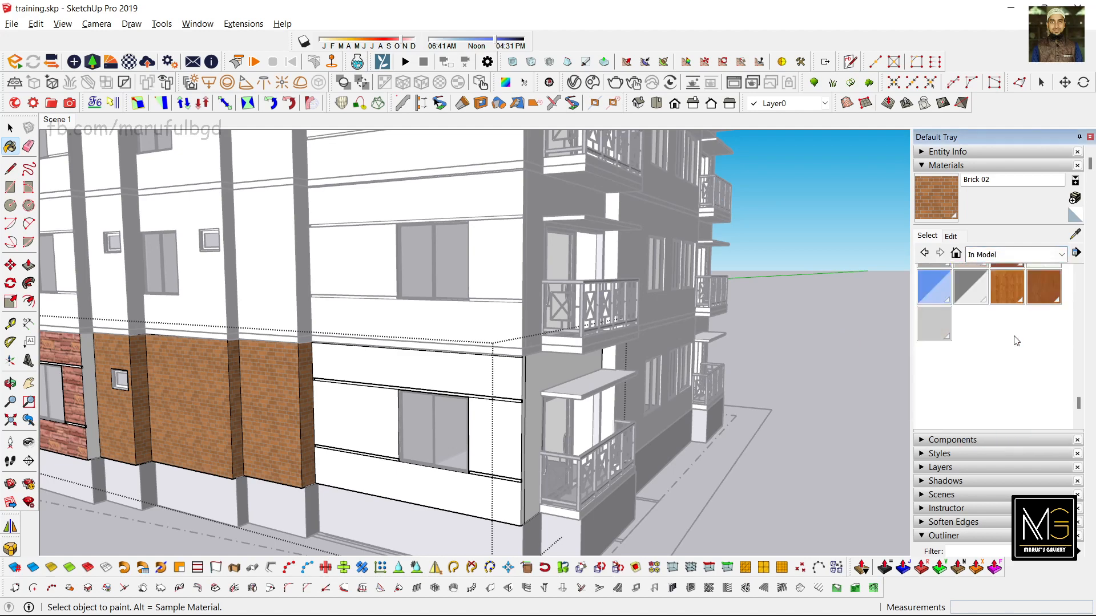
{"action": "scroll", "coordinate": [1014, 342], "scroll_direction": "up", "scroll_amount": 10}
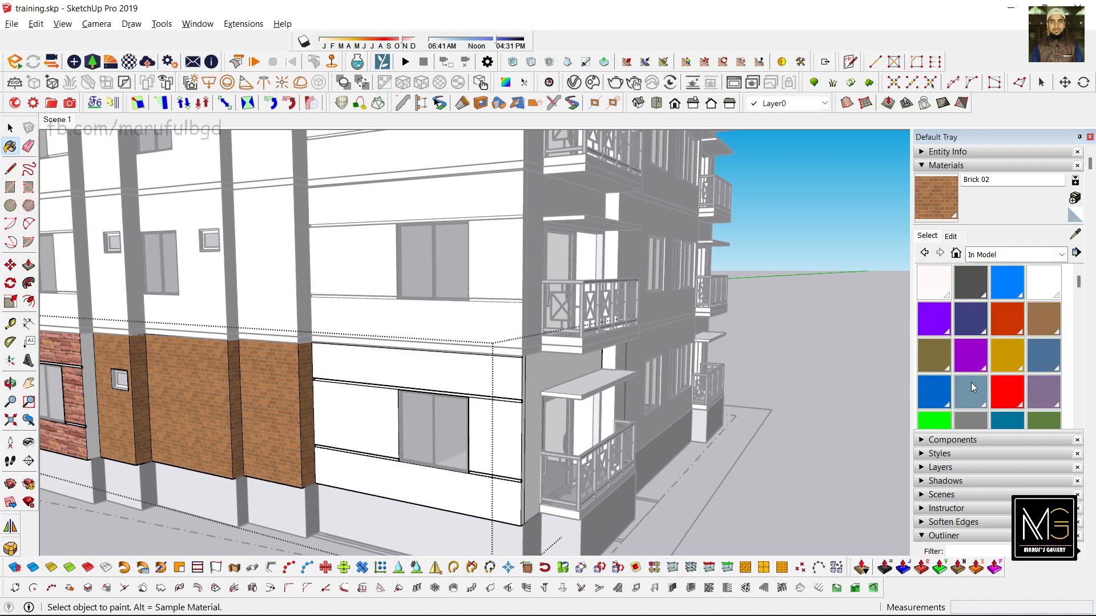
{"action": "scroll", "coordinate": [974, 358], "scroll_direction": "down", "scroll_amount": 2}
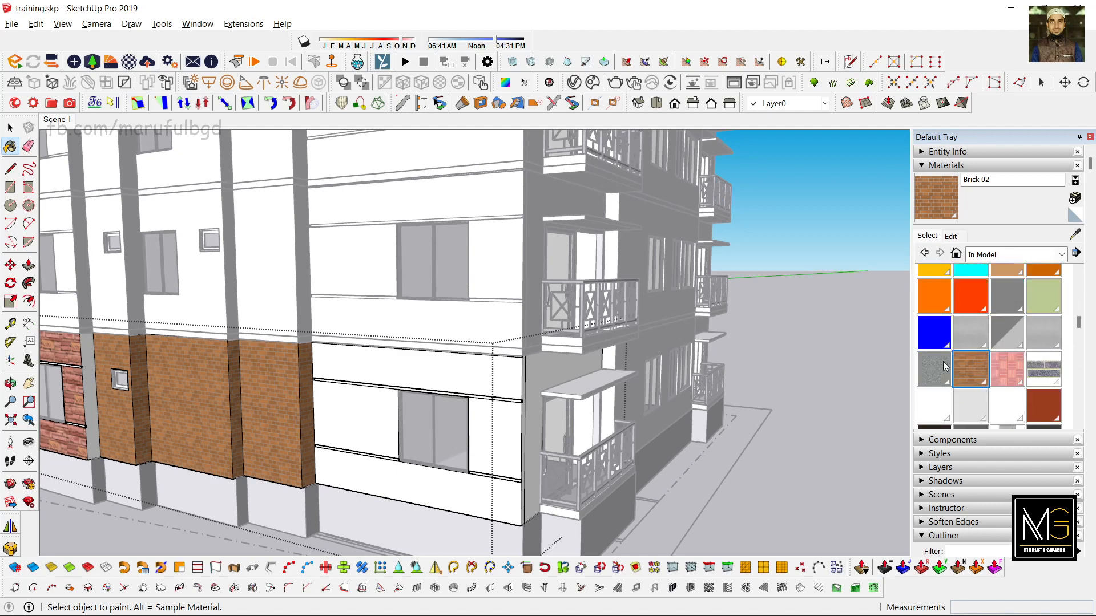
{"action": "scroll", "coordinate": [969, 346], "scroll_direction": "up", "scroll_amount": 5}
{"action": "left_click", "coordinate": [964, 283]}
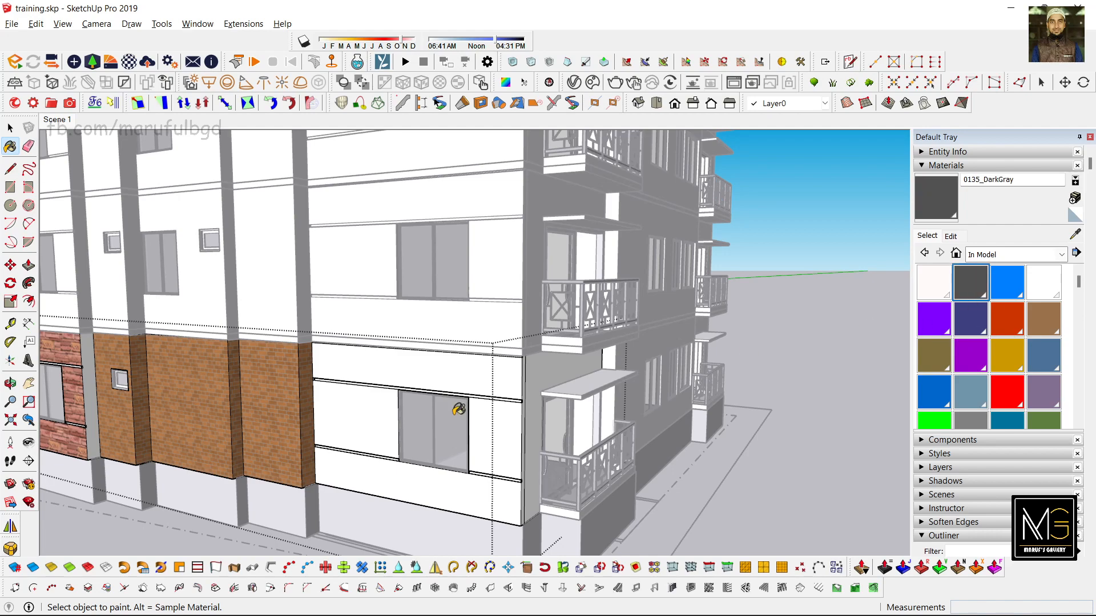
{"action": "left_click", "coordinate": [369, 415]}
{"action": "left_click", "coordinate": [494, 430]}
{"action": "scroll", "coordinate": [503, 429], "scroll_direction": "down", "scroll_amount": 4}
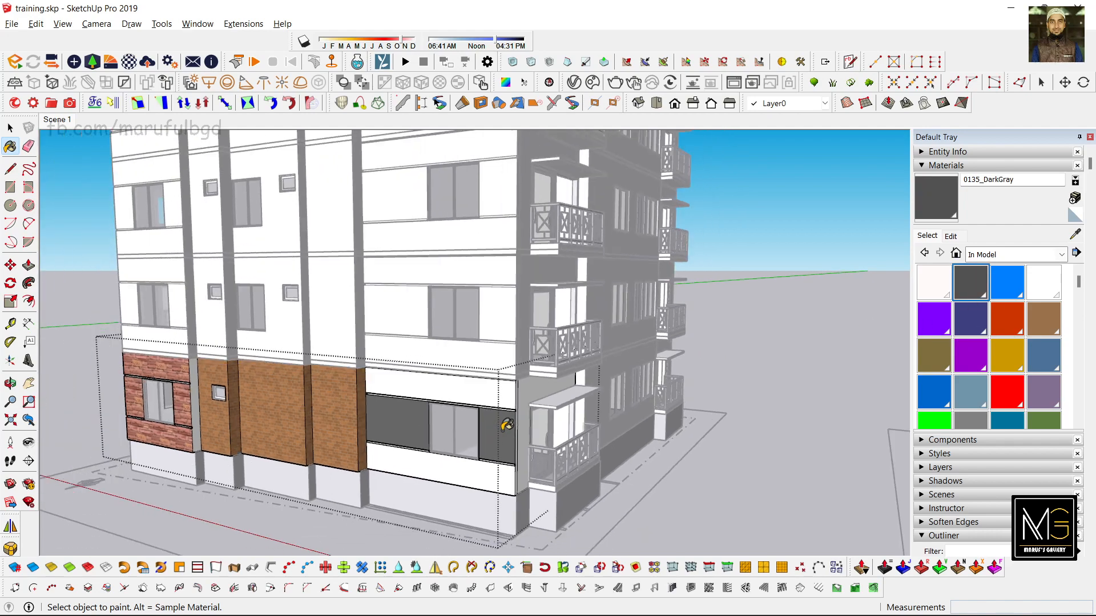
{"action": "key", "text": "space"}
{"action": "left_click", "coordinate": [794, 304]}
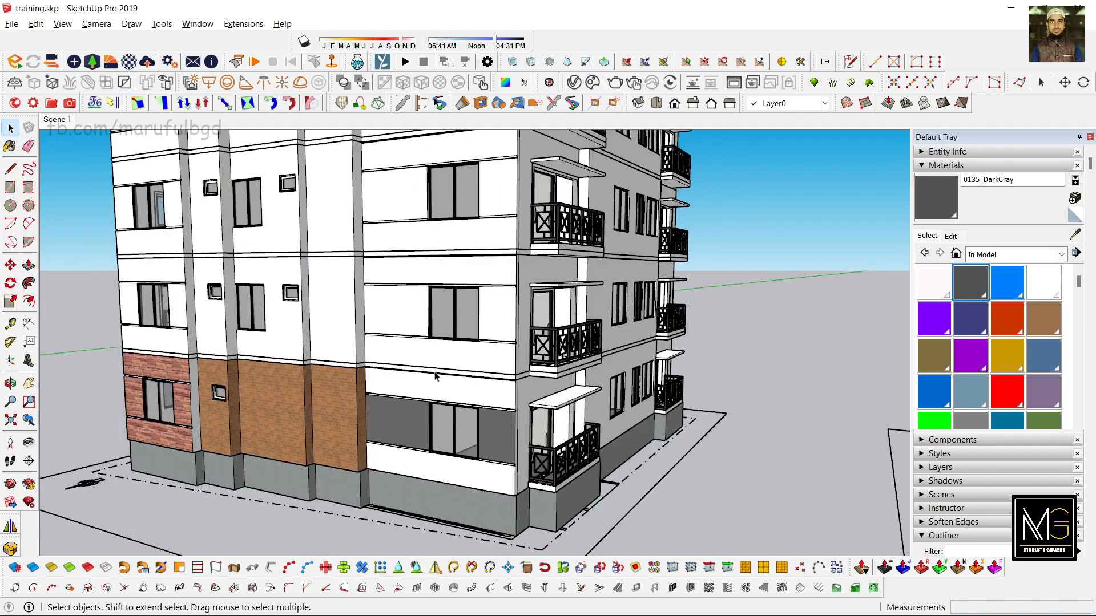
Open the first typical floor above the ground floor for editing
{"action": "scroll", "coordinate": [432, 371], "scroll_direction": "down", "scroll_amount": 2}
{"action": "middle_click_drag", "start_coordinate": [378, 366], "coordinate": [331, 388]}
{"action": "scroll", "coordinate": [355, 351], "scroll_direction": "up", "scroll_amount": 2}
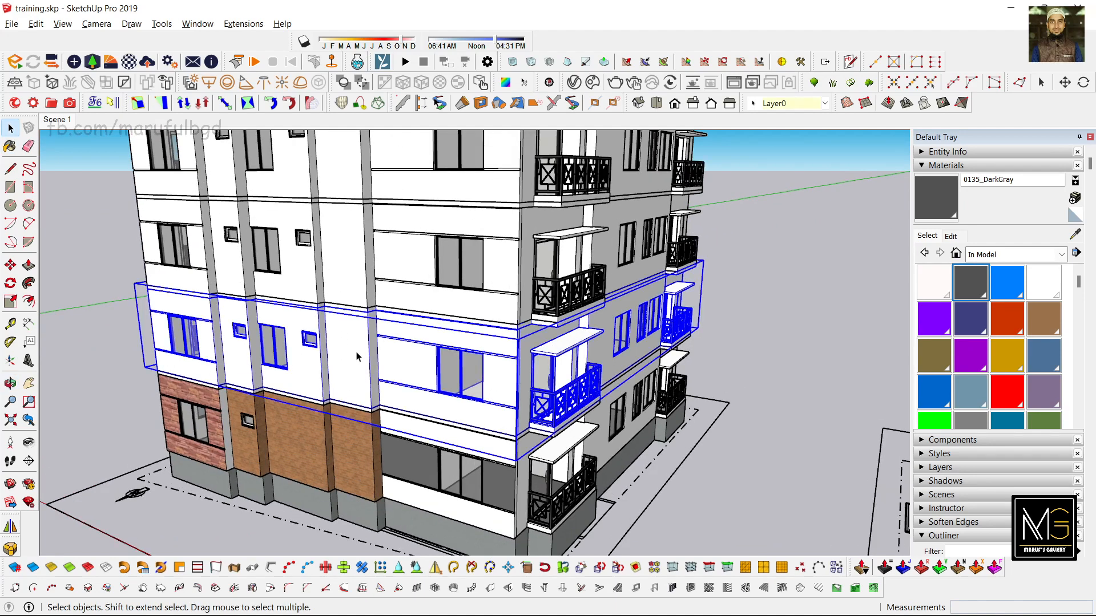
{"action": "double_click", "coordinate": [356, 356]}
{"action": "scroll", "coordinate": [297, 449], "scroll_direction": "up", "scroll_amount": 1}
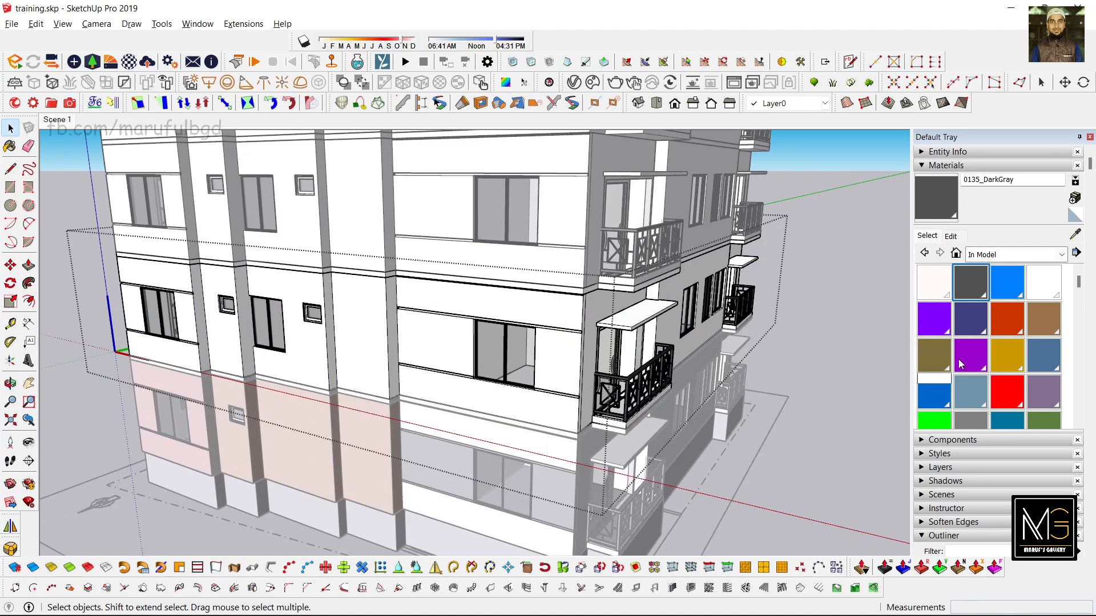
Try to paint the typical floor's entire wall group with Brick 02 sampled from the ground-floor bays
{"action": "left_click", "coordinate": [1075, 234]}
{"action": "left_click", "coordinate": [299, 451]}
{"action": "left_click", "coordinate": [304, 360]}
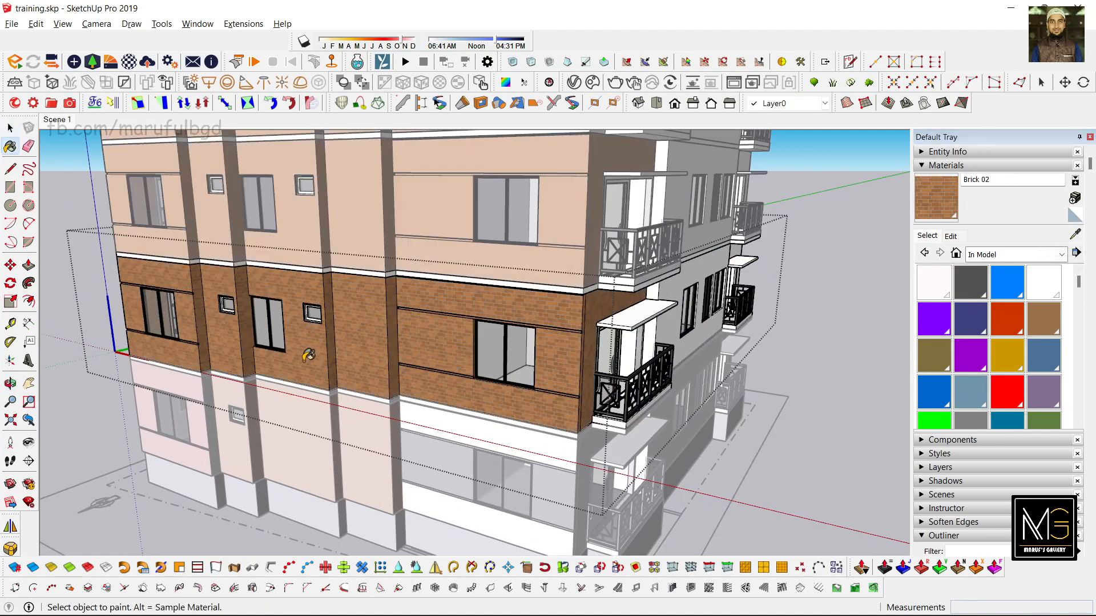
{"action": "key", "text": "ctrl+z"}
{"action": "key", "text": "space"}
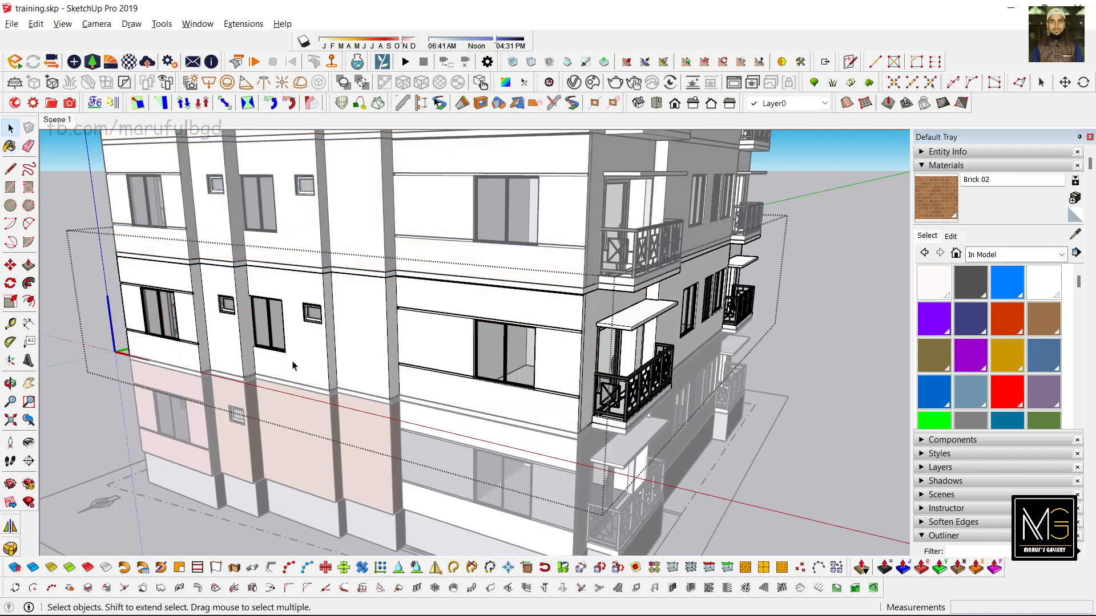
Open the typical floor's wall group and paint its three projecting bays and their return faces with Brick 02
{"action": "left_click", "coordinate": [292, 360]}
{"action": "double_click", "coordinate": [292, 360]}
{"action": "scroll", "coordinate": [293, 361], "scroll_direction": "up", "scroll_amount": 4}
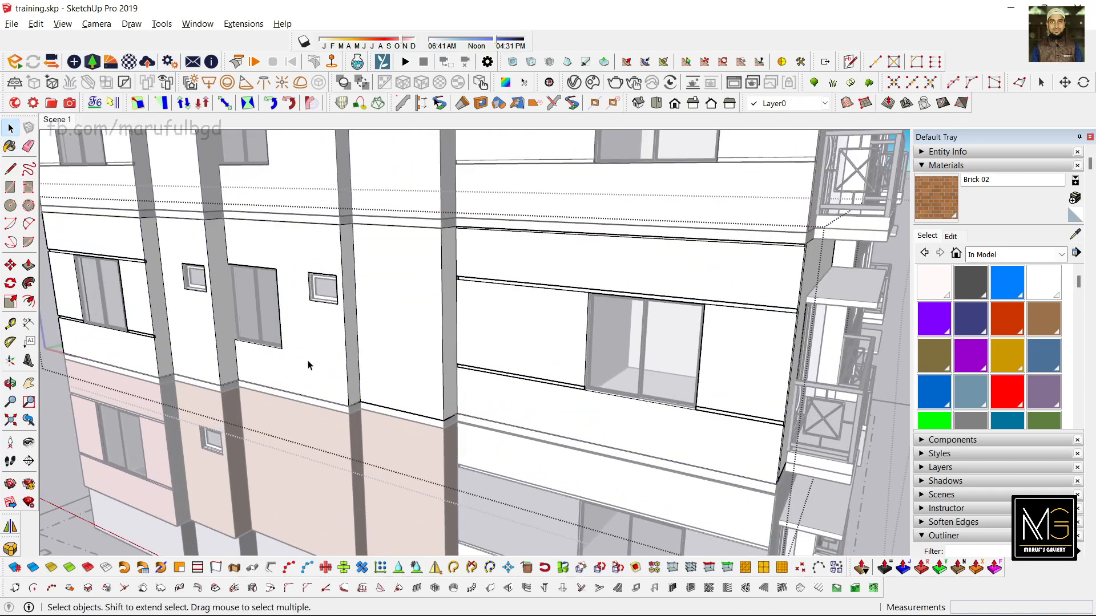
{"action": "left_click", "coordinate": [307, 361]}
{"action": "key", "text": "b"}
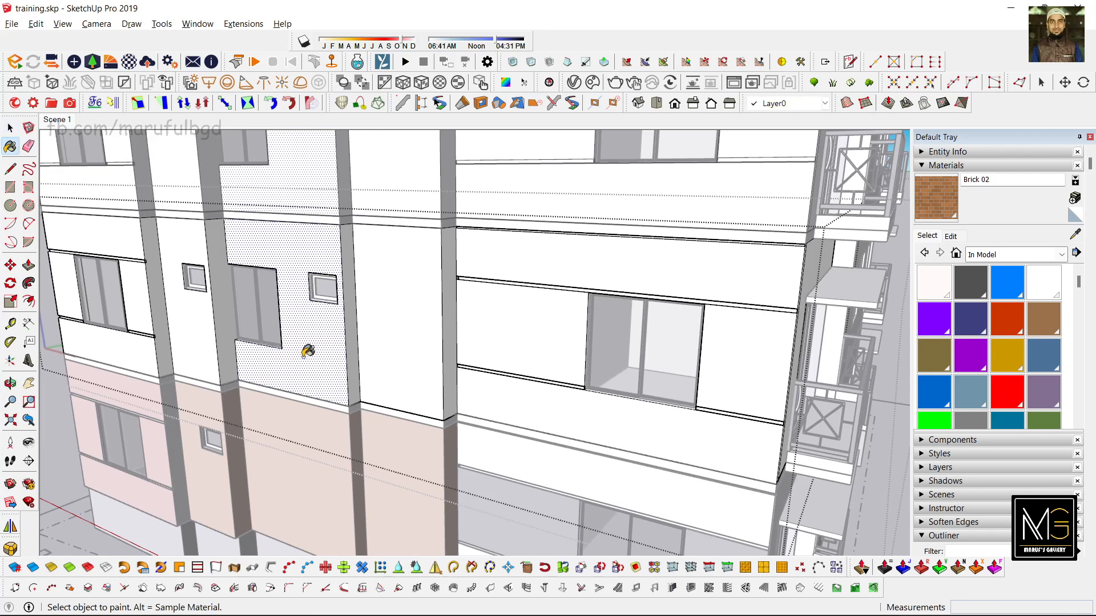
{"action": "left_click", "coordinate": [306, 352]}
{"action": "left_click", "coordinate": [212, 347]}
{"action": "left_click", "coordinate": [228, 340]}
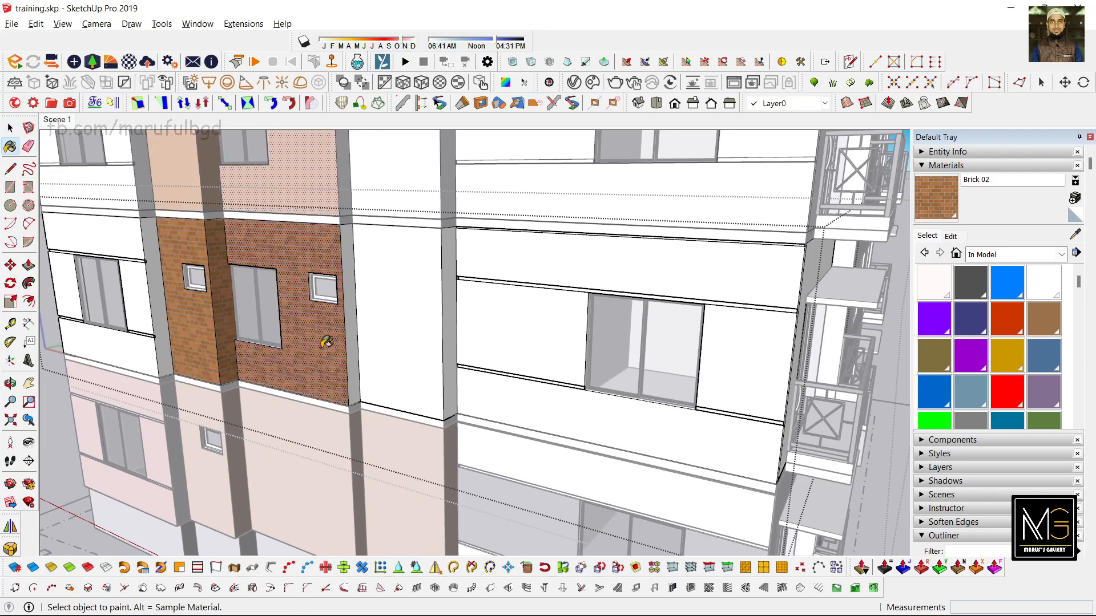
{"action": "left_click", "coordinate": [354, 332]}
{"action": "left_click", "coordinate": [390, 337]}
{"action": "scroll", "coordinate": [451, 343], "scroll_direction": "down", "scroll_amount": 6}
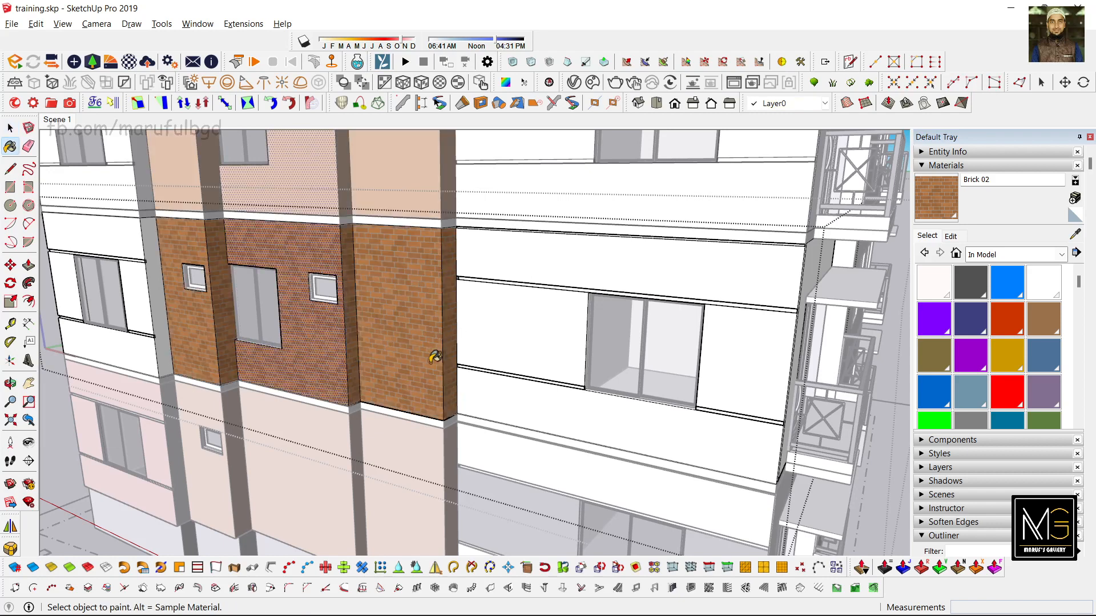
{"action": "key", "text": "space"}
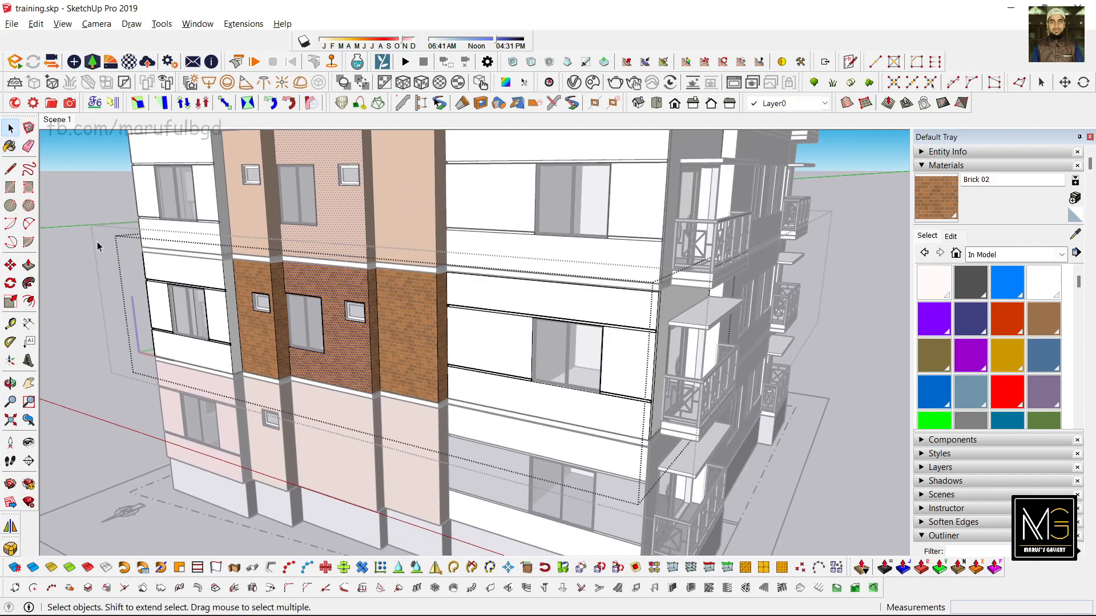
{"action": "left_click", "coordinate": [95, 245]}
Open the wall group of the top floor, just below the roof railing, for editing
{"action": "middle_click_drag", "start_coordinate": [113, 282], "coordinate": [394, 436]}
{"action": "scroll", "coordinate": [394, 436], "scroll_direction": "down", "scroll_amount": 2}
{"action": "middle_click_drag", "start_coordinate": [394, 382], "coordinate": [382, 415]}
{"action": "scroll", "coordinate": [473, 433], "scroll_direction": "down", "scroll_amount": 2}
{"action": "scroll", "coordinate": [535, 258], "scroll_direction": "up", "scroll_amount": 3}
{"action": "middle_click_drag", "start_coordinate": [535, 258], "coordinate": [331, 296]}
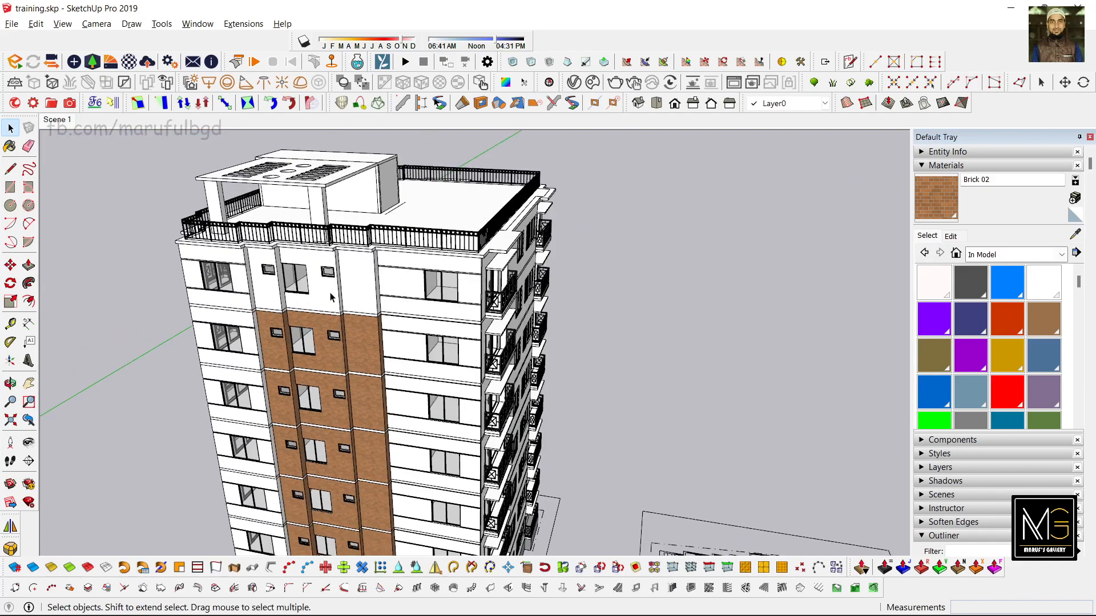
{"action": "scroll", "coordinate": [337, 292], "scroll_direction": "up", "scroll_amount": 3}
{"action": "left_click", "coordinate": [338, 290]}
{"action": "scroll", "coordinate": [333, 290], "scroll_direction": "up", "scroll_amount": 2}
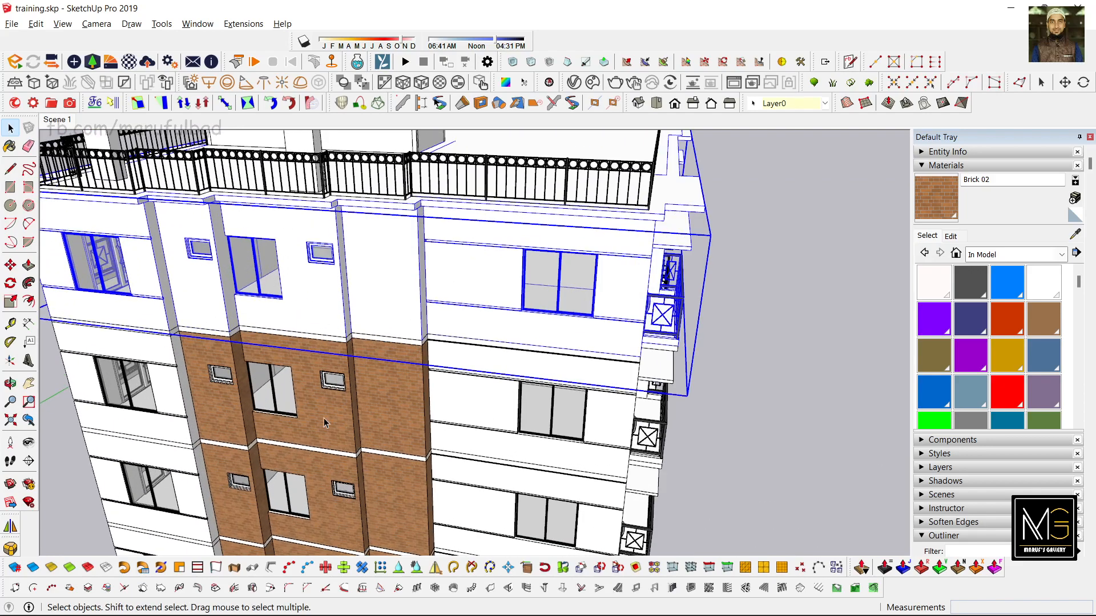
{"action": "double_click", "coordinate": [328, 296]}
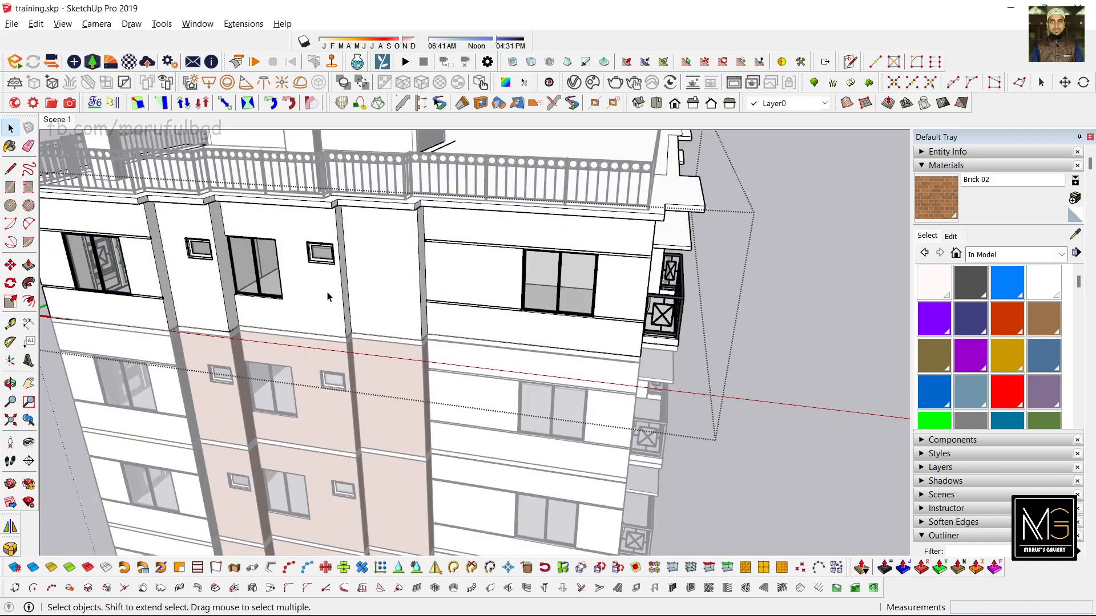
{"action": "scroll", "coordinate": [328, 296], "scroll_direction": "up", "scroll_amount": 2}
{"action": "left_click", "coordinate": [328, 296]}
{"action": "double_click", "coordinate": [328, 296]}
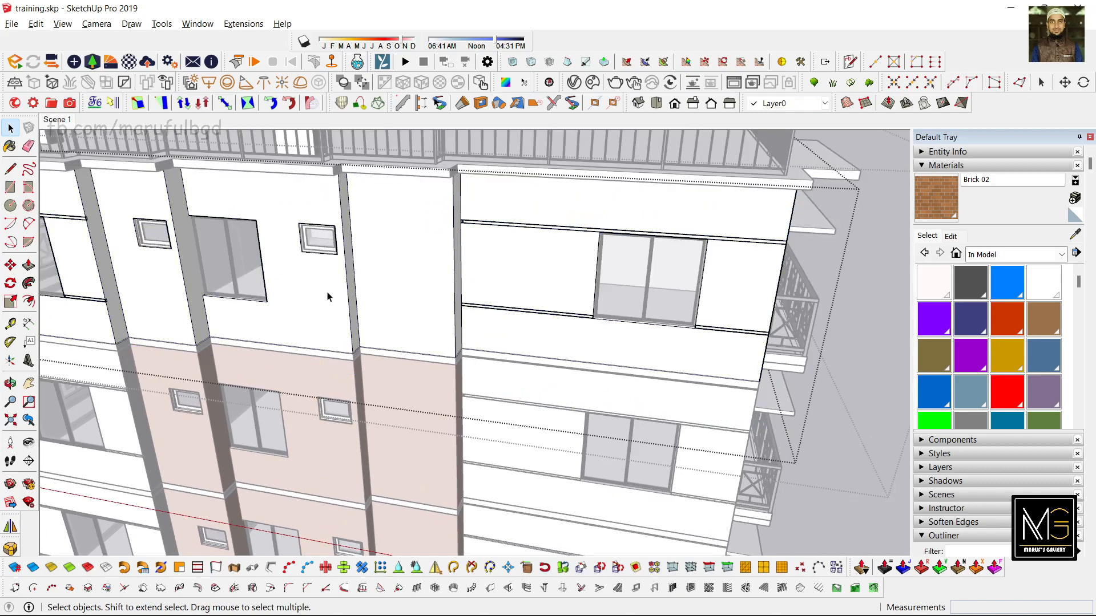
Paint the top floor's three bays and their return faces with Brick 02, and finish editing the floor
{"action": "key", "text": "b"}
{"action": "left_click", "coordinate": [309, 305]}
{"action": "left_click", "coordinate": [166, 318]}
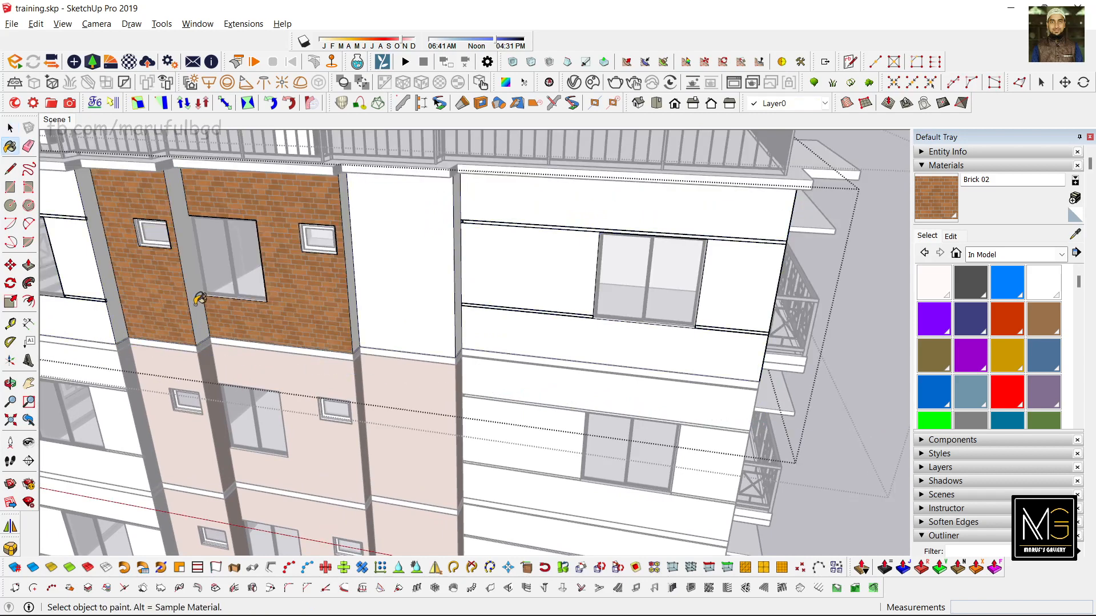
{"action": "left_click", "coordinate": [201, 301]}
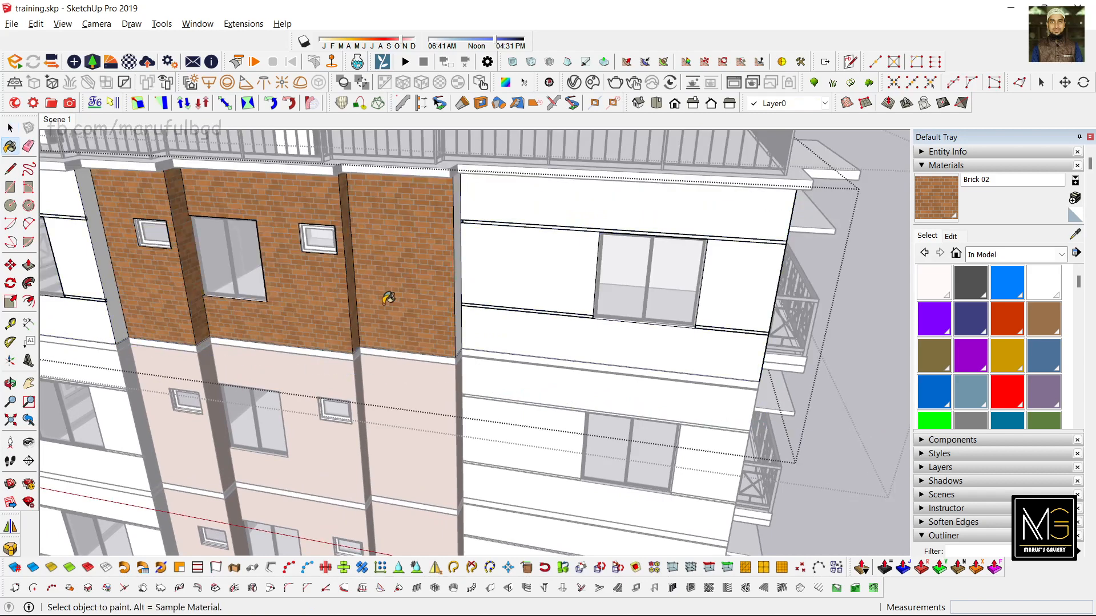
{"action": "scroll", "coordinate": [388, 298], "scroll_direction": "down", "scroll_amount": 3}
{"action": "middle_click_drag", "start_coordinate": [386, 305], "coordinate": [384, 311]}
{"action": "scroll", "coordinate": [432, 301], "scroll_direction": "up", "scroll_amount": 3}
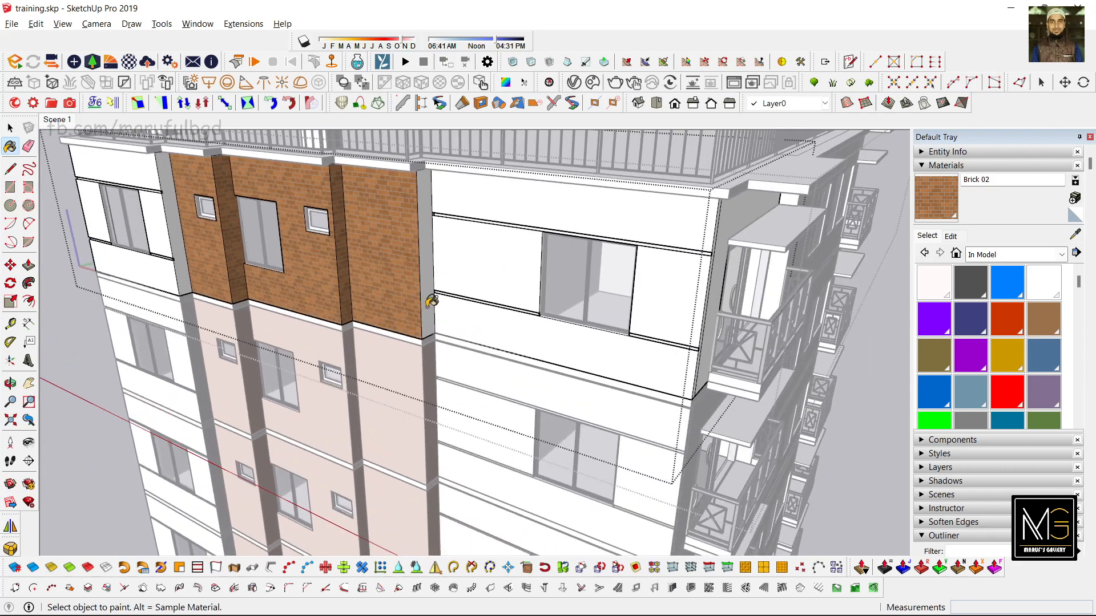
{"action": "scroll", "coordinate": [419, 302], "scroll_direction": "down", "scroll_amount": 2}
{"action": "middle_click_drag", "start_coordinate": [295, 290], "coordinate": [311, 269]}
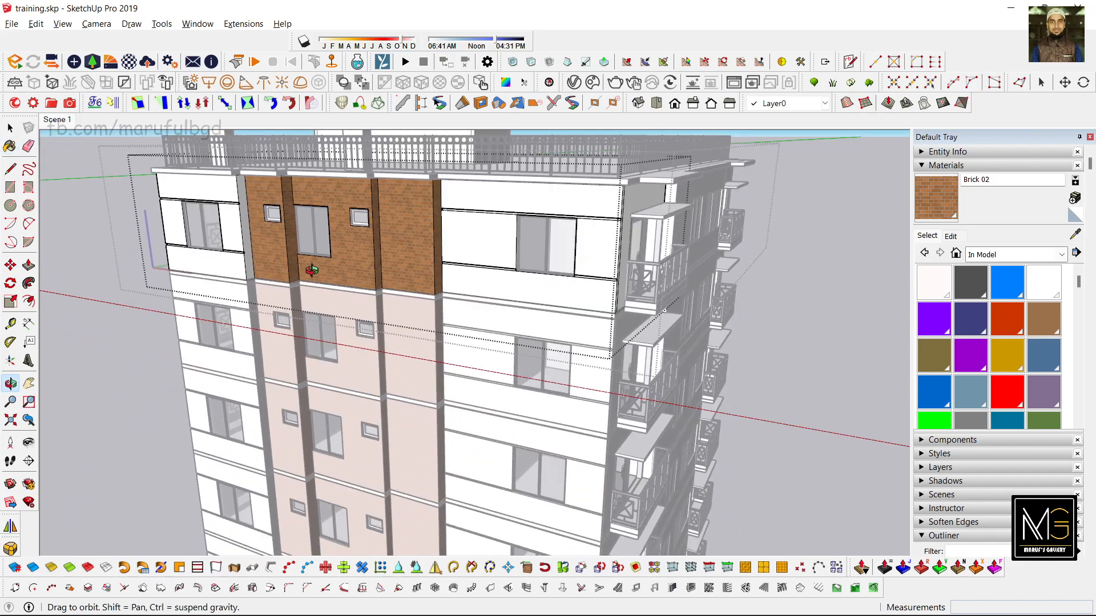
{"action": "key", "text": "space"}
{"action": "double_click", "coordinate": [90, 257]}
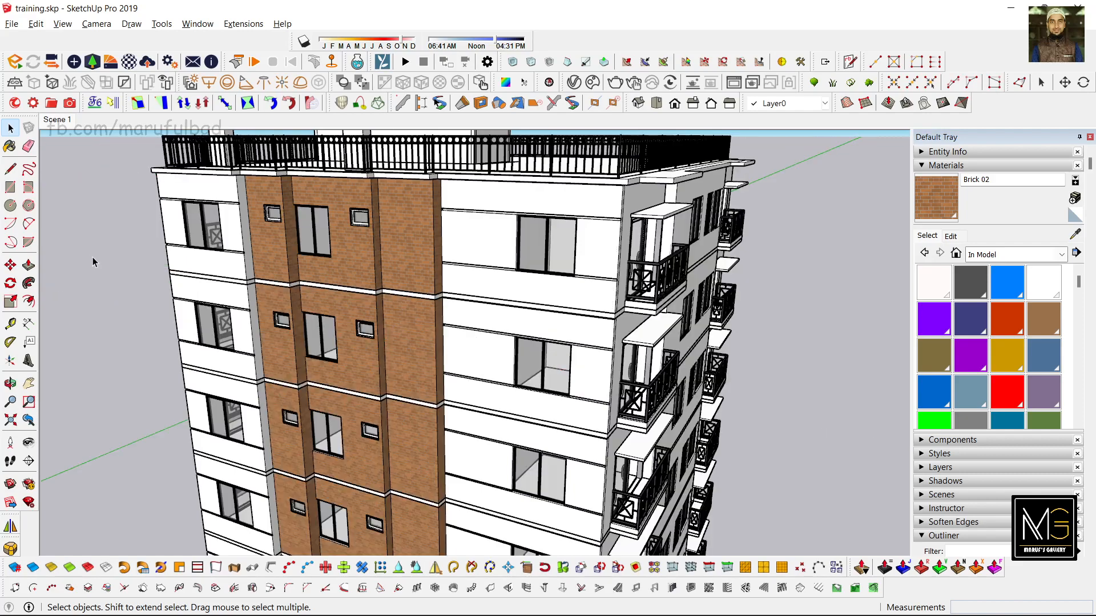
Open the first typical floor at the front corner above the stone walls and choose 0135_DarkGray from the In Model materials
{"action": "scroll", "coordinate": [174, 296], "scroll_direction": "down", "scroll_amount": 2}
{"action": "middle_click_drag", "start_coordinate": [229, 318], "coordinate": [634, 291]}
{"action": "scroll", "coordinate": [633, 291], "scroll_direction": "down", "scroll_amount": 2}
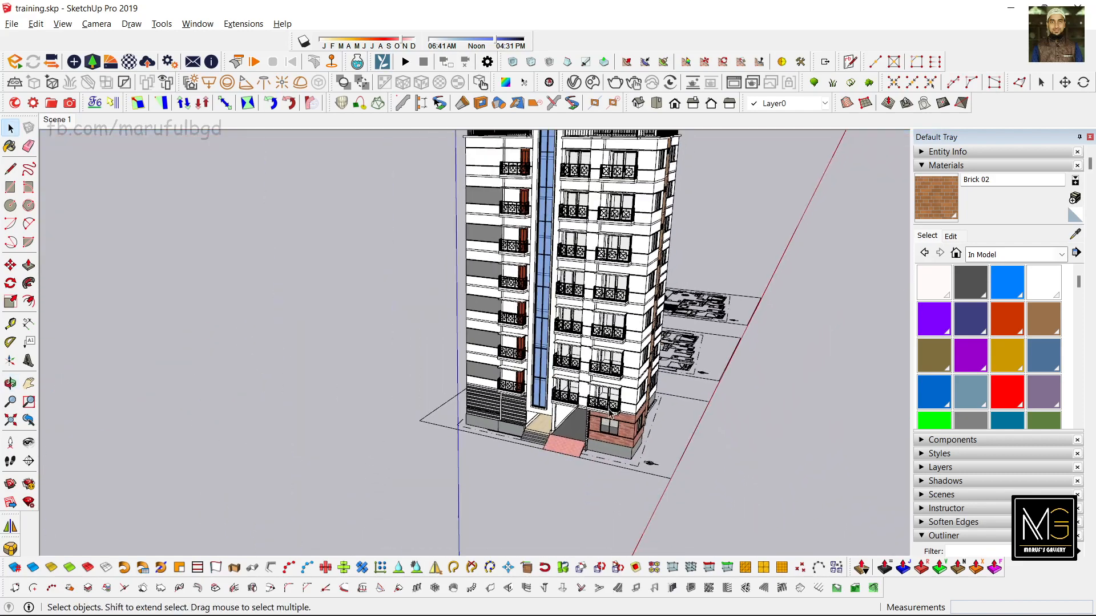
{"action": "scroll", "coordinate": [631, 379], "scroll_direction": "up", "scroll_amount": 5}
{"action": "middle_click_drag", "start_coordinate": [631, 379], "coordinate": [611, 334]}
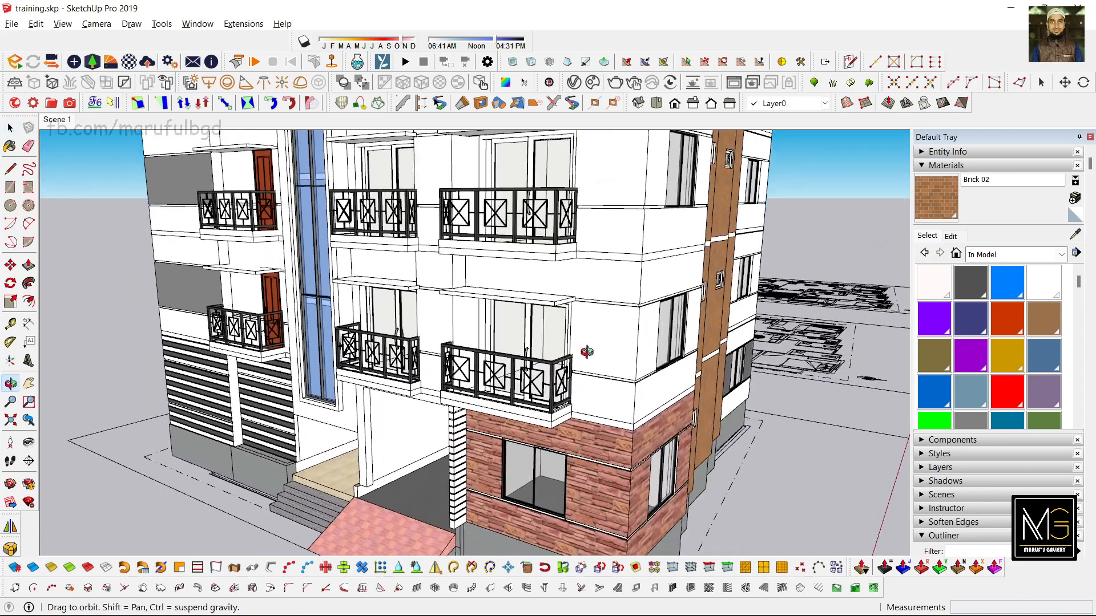
{"action": "scroll", "coordinate": [605, 330], "scroll_direction": "up", "scroll_amount": 3}
{"action": "scroll", "coordinate": [595, 327], "scroll_direction": "up", "scroll_amount": 2}
{"action": "left_click", "coordinate": [595, 329]}
{"action": "double_click", "coordinate": [595, 329]}
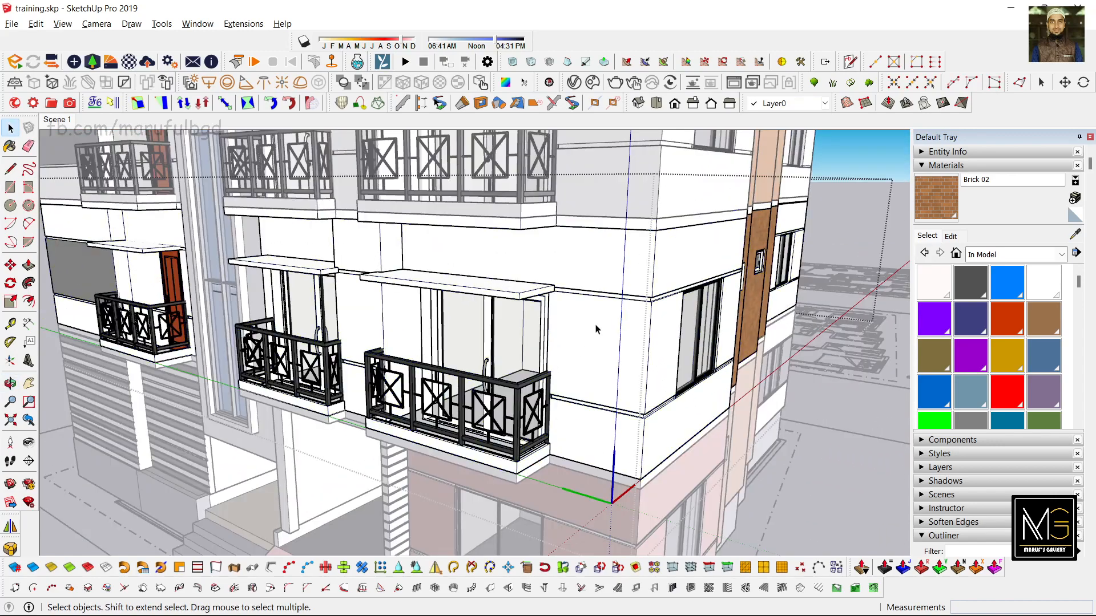
{"action": "scroll", "coordinate": [596, 329], "scroll_direction": "down", "scroll_amount": 1}
{"action": "middle_click_drag", "start_coordinate": [597, 331], "coordinate": [755, 381]}
{"action": "scroll", "coordinate": [513, 332], "scroll_direction": "up", "scroll_amount": 2}
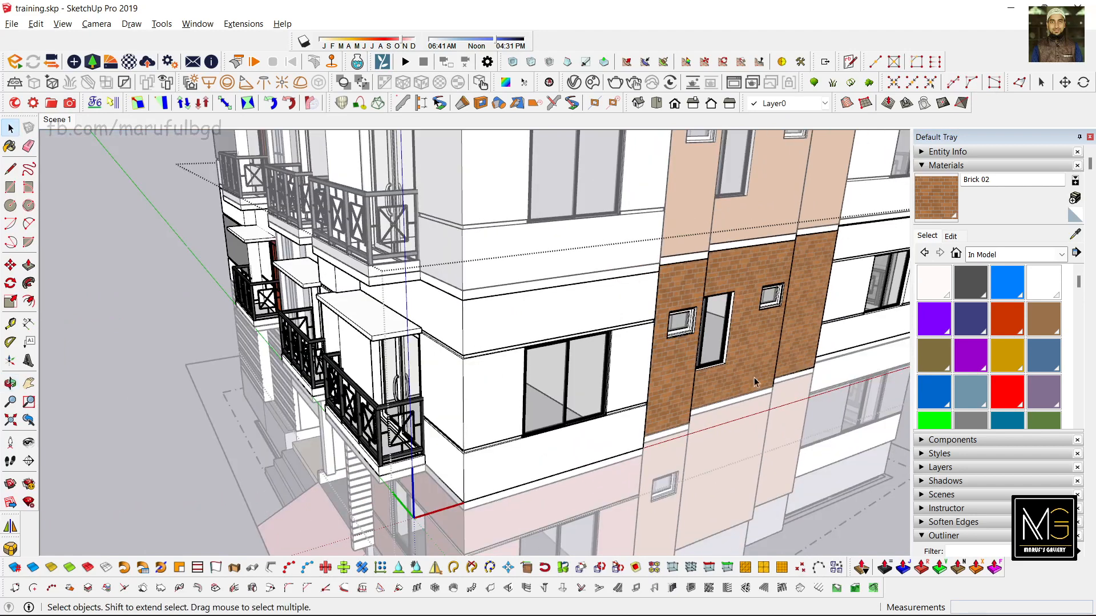
{"action": "left_click", "coordinate": [972, 277]}
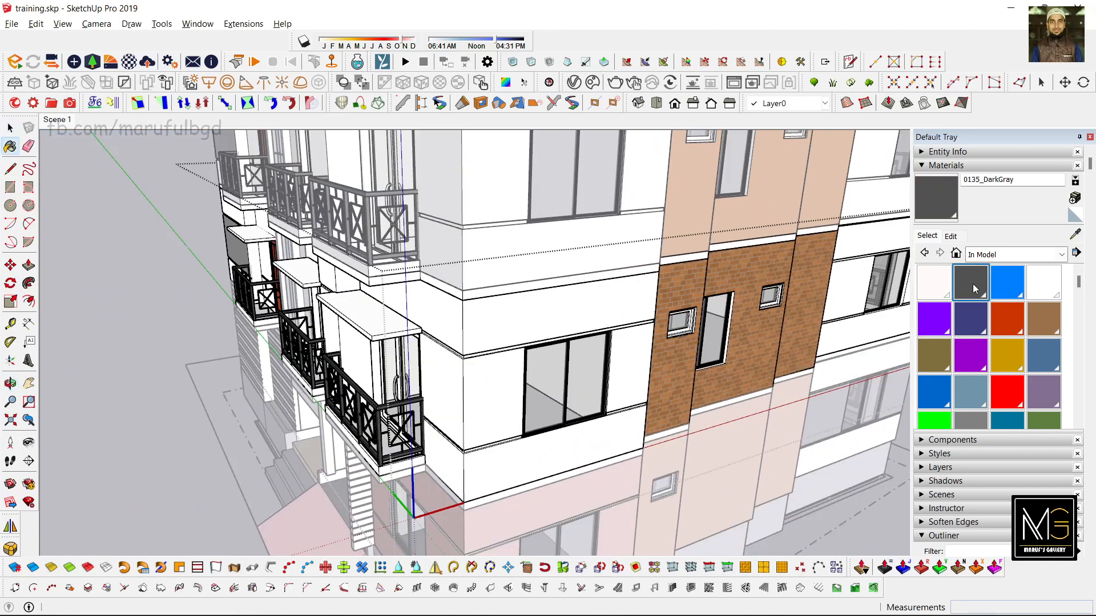
Try to paint the typical floor's whole wall group with 0135_DarkGray
{"action": "left_click", "coordinate": [494, 392]}
{"action": "key", "text": "ctrl+z"}
{"action": "key", "text": "space"}
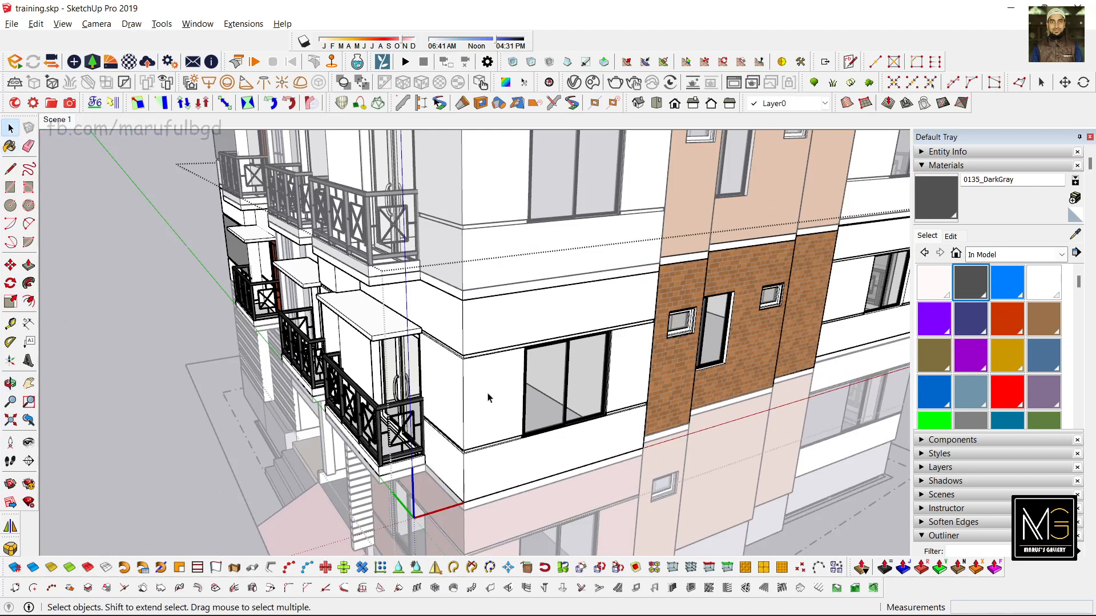
Open the wall group and paint the middle panels around the front corner and on both sides of its window with 0135_DarkGray
{"action": "left_click", "coordinate": [489, 395]}
{"action": "double_click", "coordinate": [488, 398]}
{"action": "key", "text": "b"}
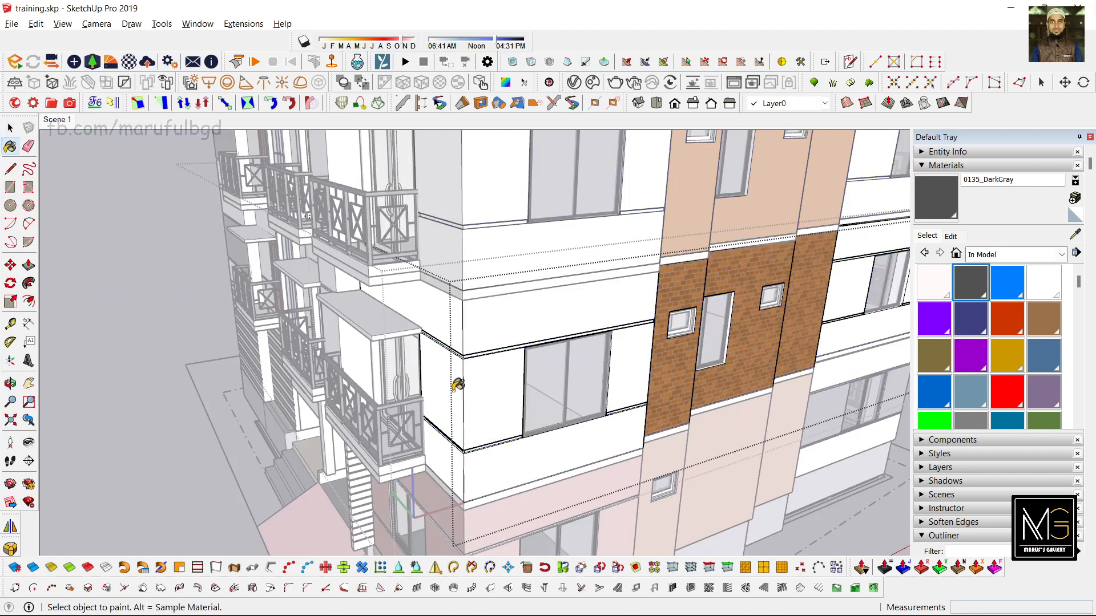
{"action": "left_click", "coordinate": [454, 386]}
{"action": "left_click", "coordinate": [512, 392]}
{"action": "left_click", "coordinate": [636, 382]}
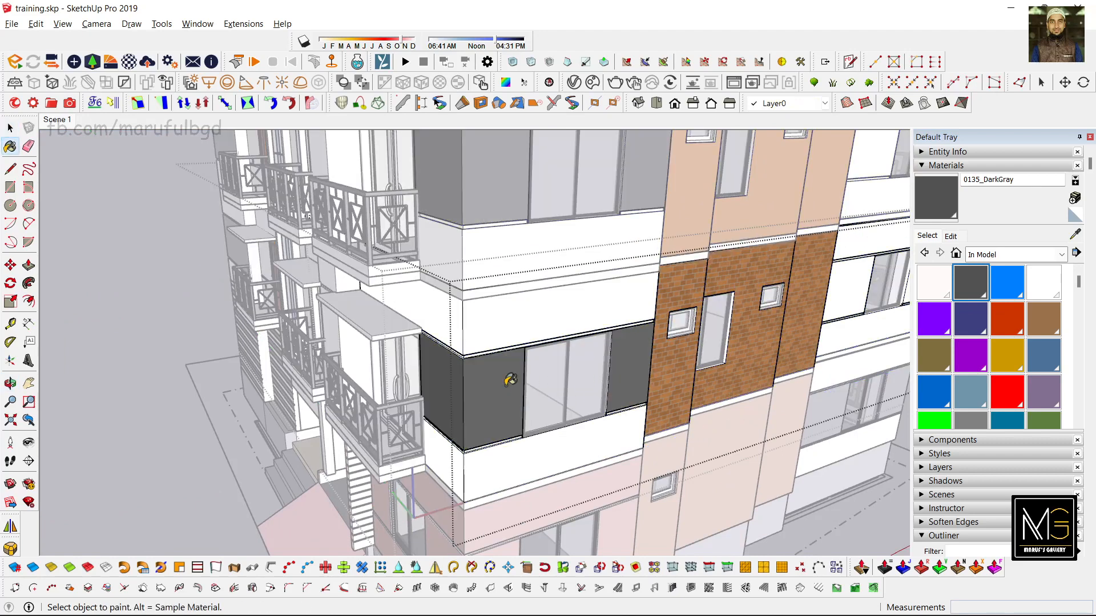
Examine the gray corner panels and the front balconies across the typical floors
{"action": "middle_click_drag", "start_coordinate": [442, 393], "coordinate": [581, 360]}
{"action": "scroll", "coordinate": [435, 313], "scroll_direction": "up", "scroll_amount": 1}
{"action": "middle_click_drag", "start_coordinate": [435, 313], "coordinate": [460, 313]}
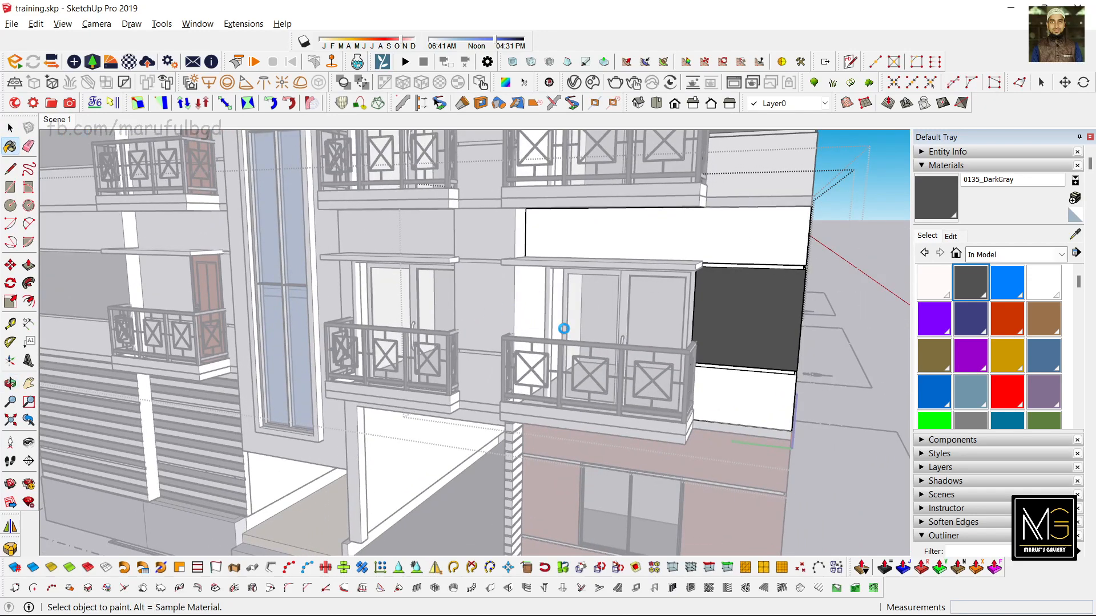
{"action": "scroll", "coordinate": [549, 329], "scroll_direction": "down", "scroll_amount": 5}
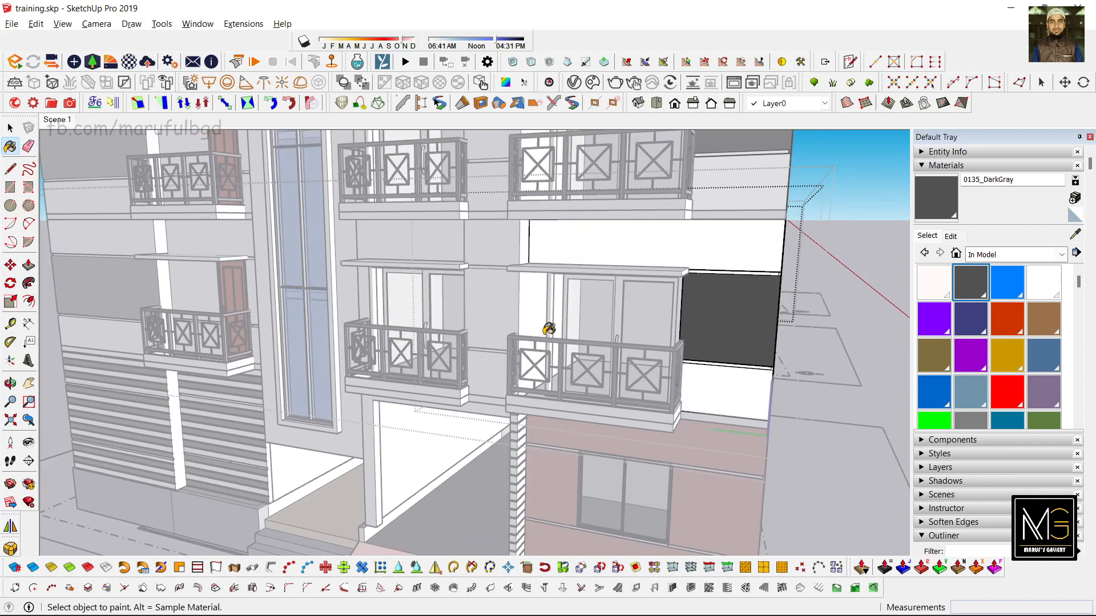
{"action": "middle_click_drag", "start_coordinate": [558, 331], "coordinate": [505, 331]}
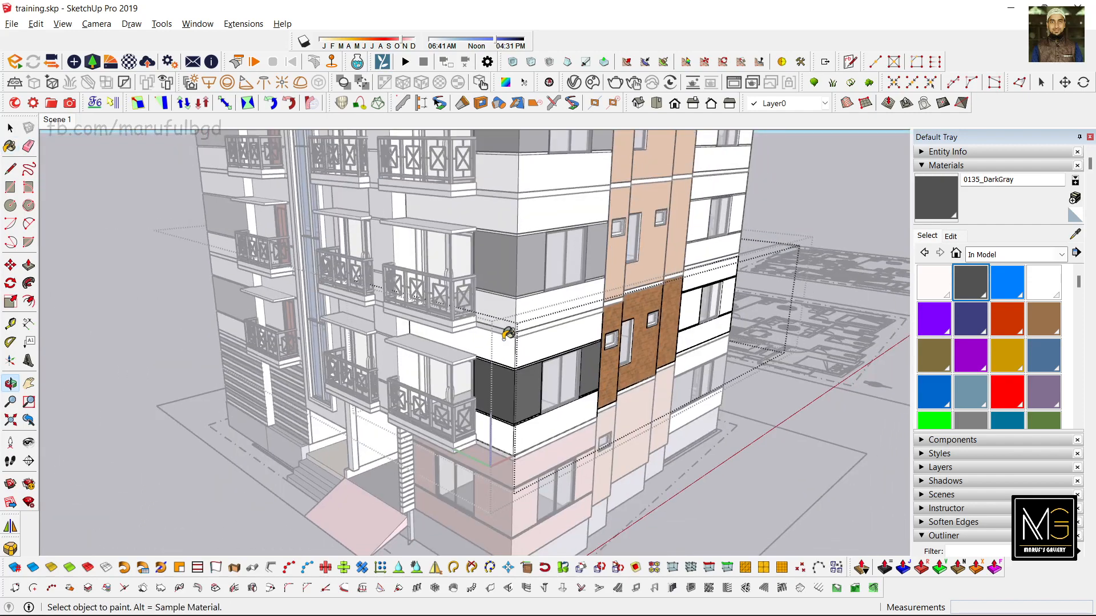
{"action": "middle_click_drag", "start_coordinate": [570, 251], "coordinate": [570, 439]}
{"action": "scroll", "coordinate": [574, 385], "scroll_direction": "down", "scroll_amount": 5}
{"action": "scroll", "coordinate": [594, 454], "scroll_direction": "up", "scroll_amount": 6}
{"action": "scroll", "coordinate": [605, 461], "scroll_direction": "down", "scroll_amount": 3}
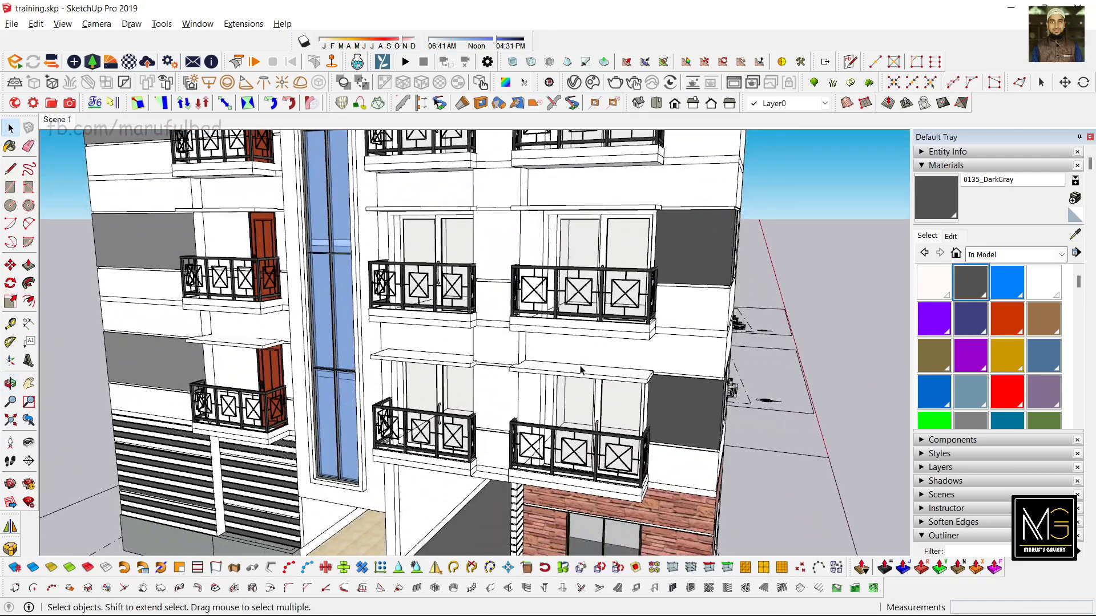
Open the second typical floor for editing and select the base band of the front corner balcony
{"action": "scroll", "coordinate": [571, 388], "scroll_direction": "up", "scroll_amount": 4}
{"action": "mouse_move", "coordinate": [564, 377]}
{"action": "middle_mouse_down"}
{"action": "mouse_move", "coordinate": [565, 398]}
{"action": "mouse_move", "coordinate": [514, 410]}
{"action": "middle_mouse_up"}
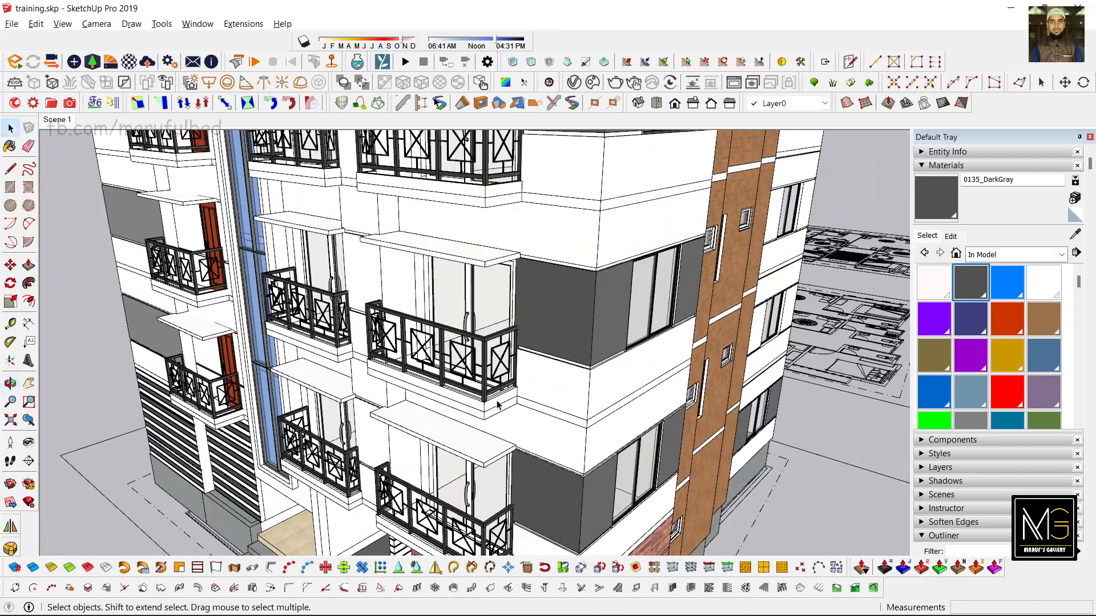
{"action": "scroll", "coordinate": [485, 417], "scroll_direction": "up", "scroll_amount": 5}
{"action": "left_click", "coordinate": [443, 425]}
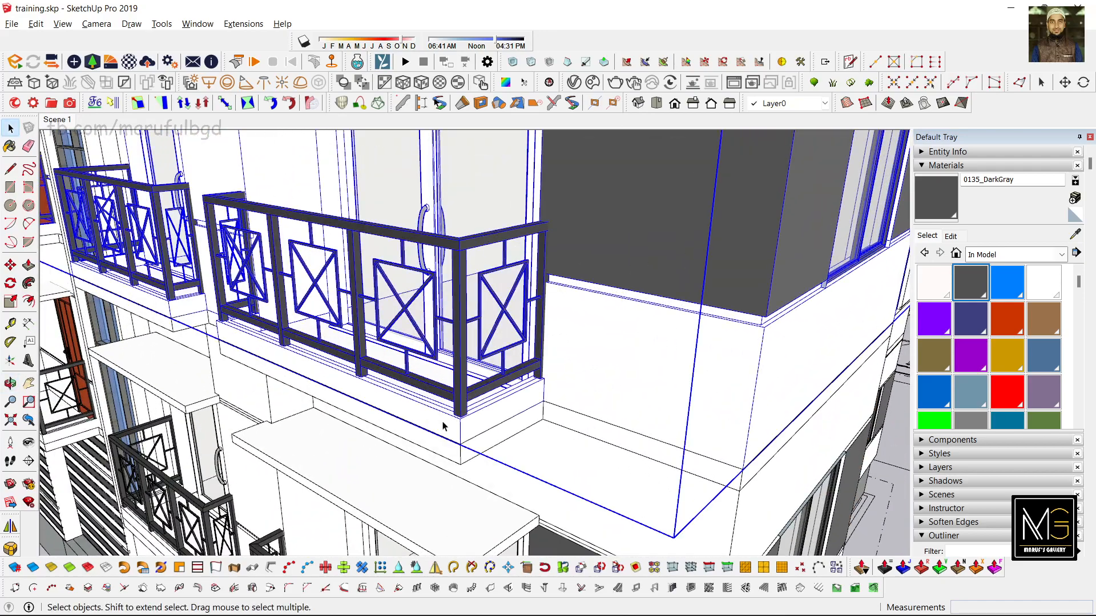
{"action": "double_click", "coordinate": [443, 425]}
{"action": "left_click", "coordinate": [443, 425]}
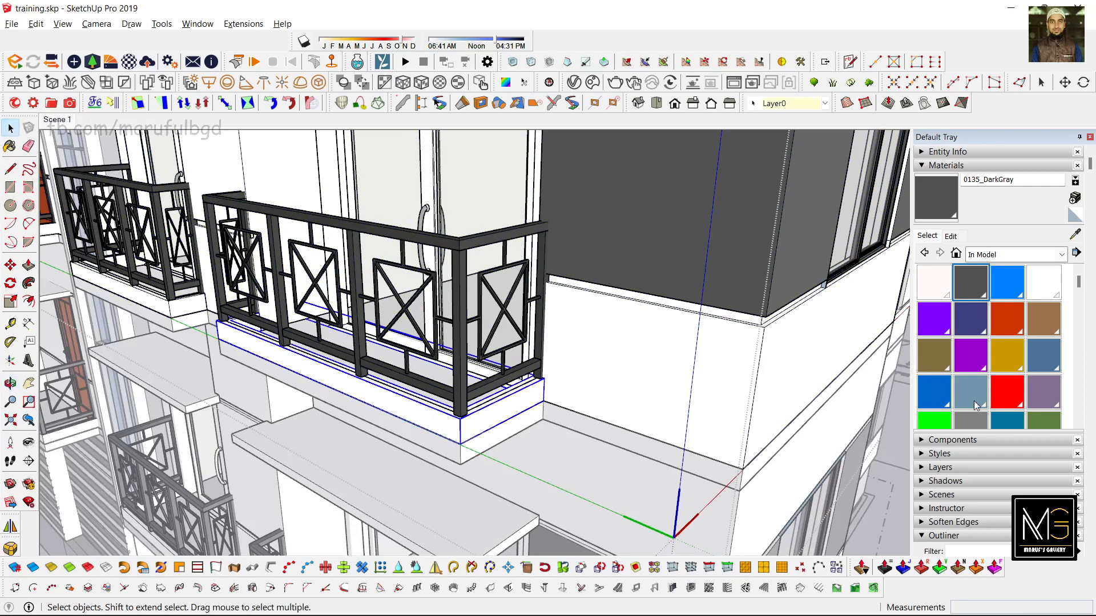
Paint the corner balcony's base band with Tile Limestone Multi from the Tile materials
{"action": "left_click", "coordinate": [1055, 260]}
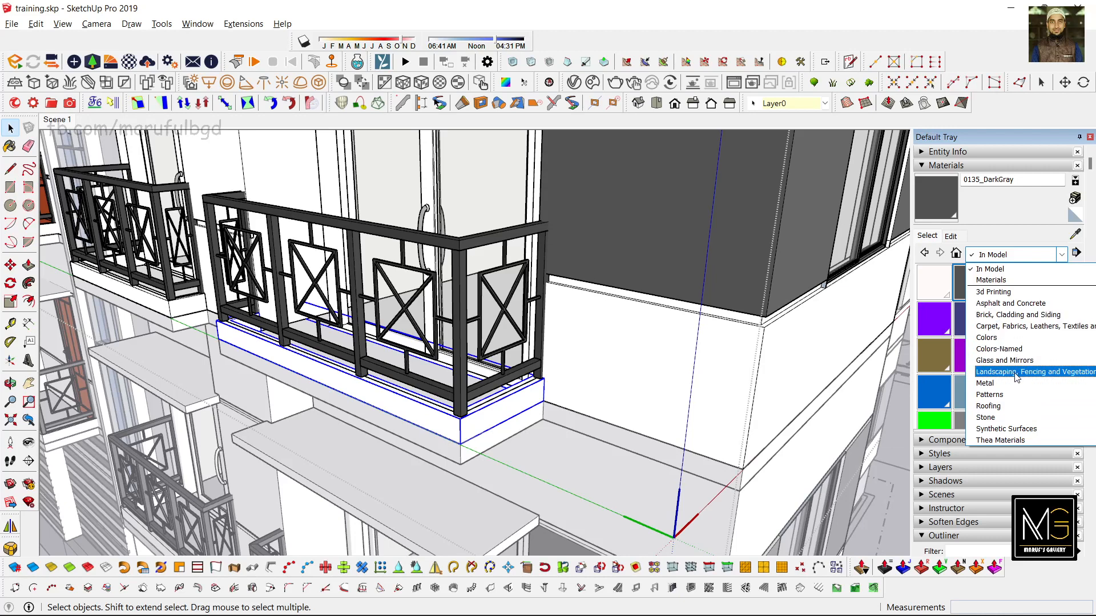
{"action": "scroll", "coordinate": [1018, 374], "scroll_direction": "down", "scroll_amount": 2}
{"action": "left_click", "coordinate": [1017, 404]}
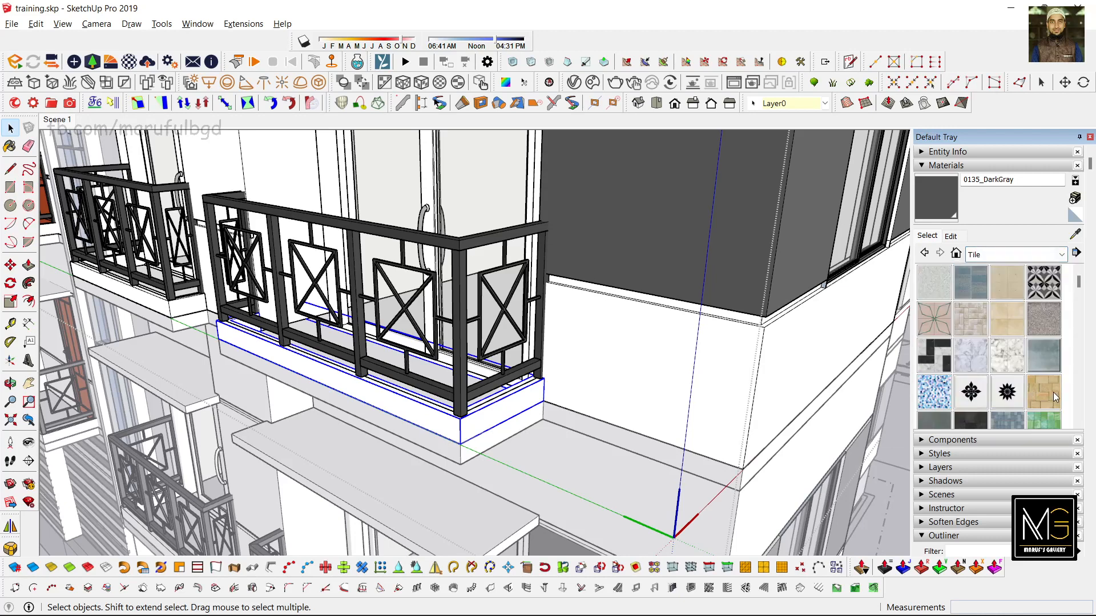
{"action": "scroll", "coordinate": [1052, 395], "scroll_direction": "down", "scroll_amount": 3}
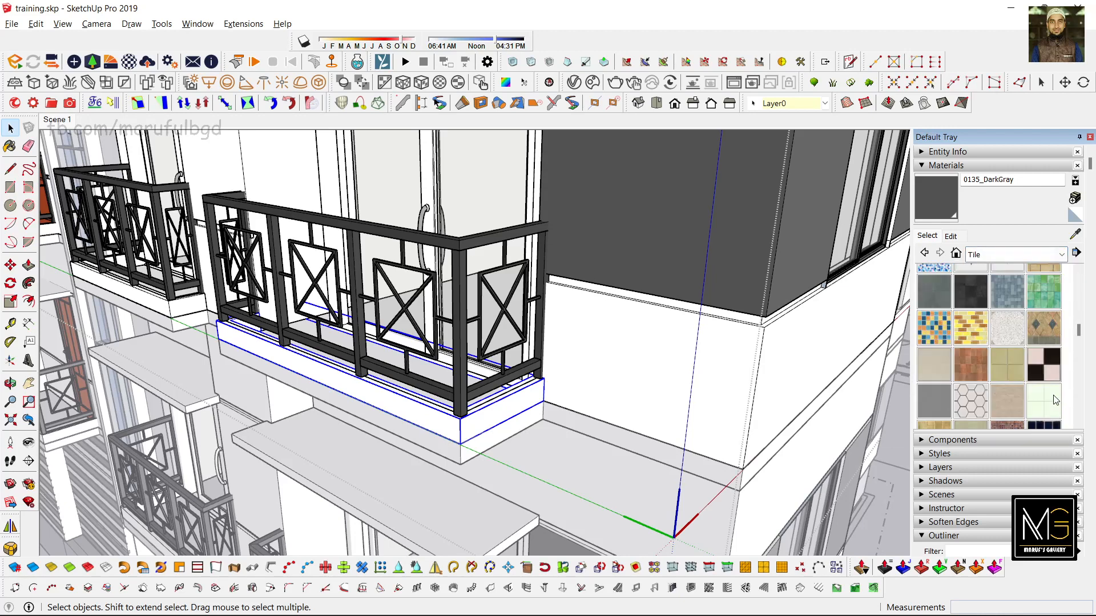
{"action": "scroll", "coordinate": [1011, 386], "scroll_direction": "down", "scroll_amount": 2}
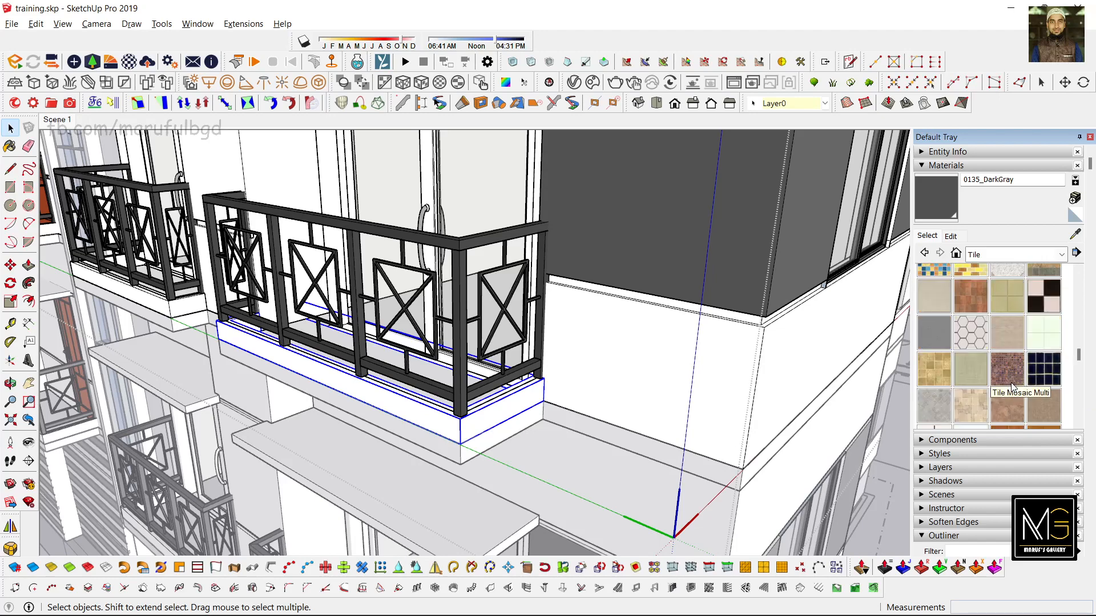
{"action": "left_click", "coordinate": [938, 366]}
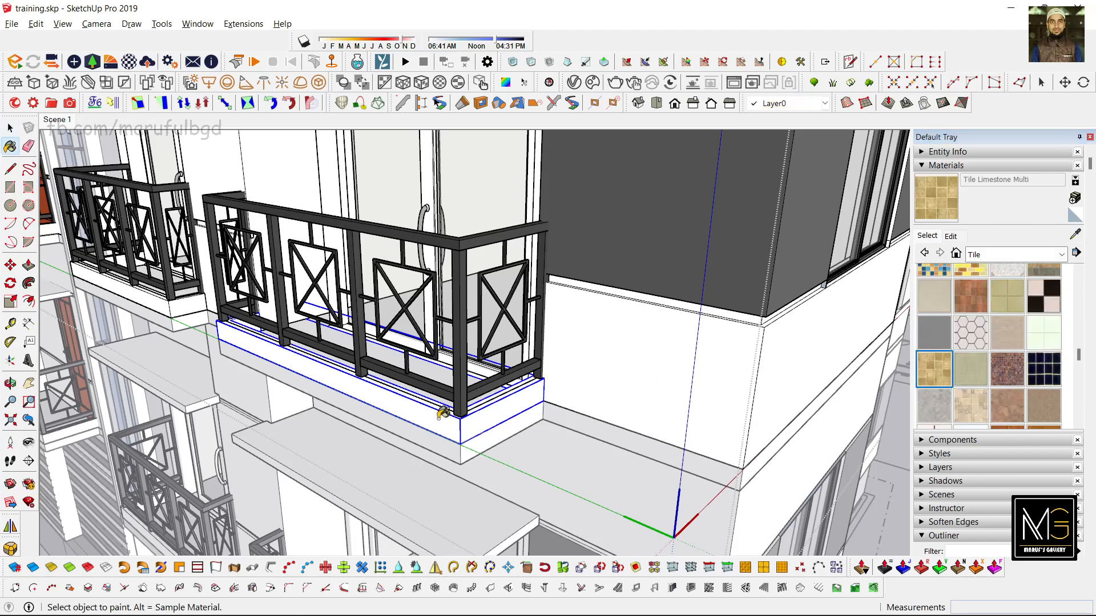
{"action": "left_click", "coordinate": [441, 414]}
Paint the base bands of the other two front balconies, including the one with the red door, with Tile Limestone Multi
{"action": "mouse_move", "coordinate": [442, 414]}
{"action": "middle_mouse_down"}
{"action": "mouse_move", "coordinate": [240, 328]}
{"action": "mouse_move", "coordinate": [406, 334]}
{"action": "mouse_move", "coordinate": [489, 379]}
{"action": "mouse_move", "coordinate": [457, 457]}
{"action": "mouse_move", "coordinate": [362, 324]}
{"action": "mouse_move", "coordinate": [510, 288]}
{"action": "middle_mouse_up"}
{"action": "left_click", "coordinate": [234, 326]}
{"action": "scroll", "coordinate": [364, 324], "scroll_direction": "down", "scroll_amount": 3}
{"action": "scroll", "coordinate": [421, 246], "scroll_direction": "up", "scroll_amount": 3}
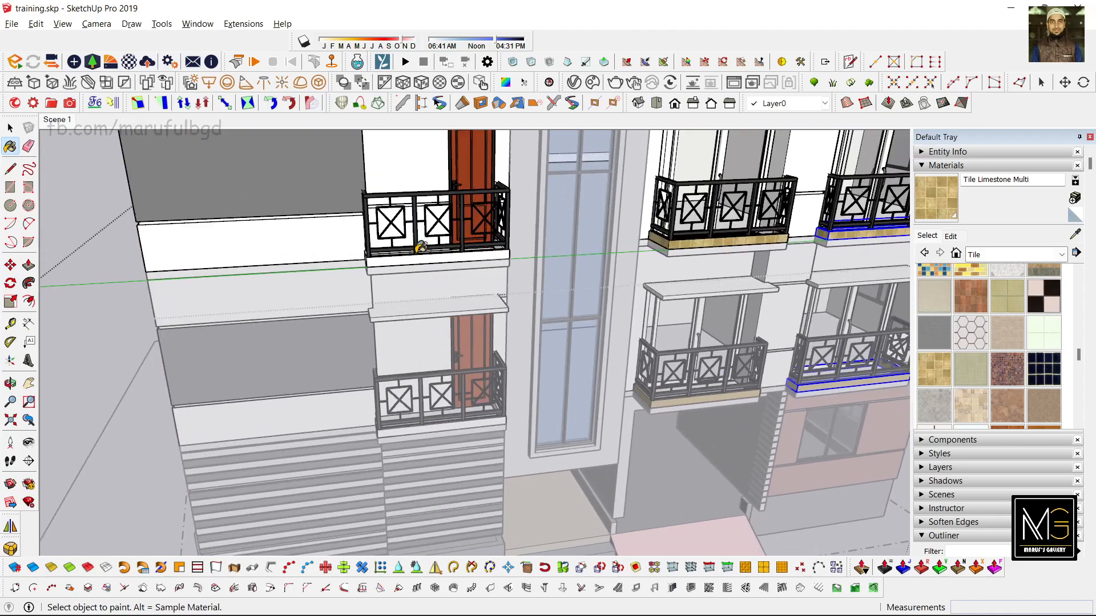
{"action": "scroll", "coordinate": [420, 247], "scroll_direction": "up", "scroll_amount": 2}
{"action": "scroll", "coordinate": [411, 269], "scroll_direction": "down", "scroll_amount": 2}
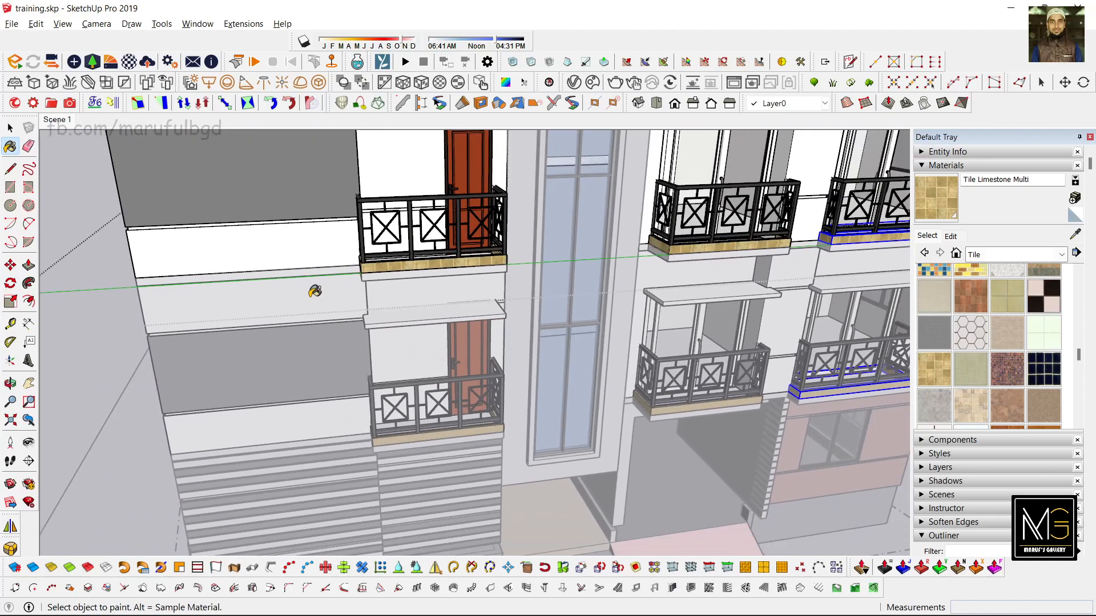
Paint the base band of the side balcony next to the brick bays with Tile Limestone Multi
{"action": "mouse_move", "coordinate": [410, 268]}
{"action": "middle_mouse_down"}
{"action": "mouse_move", "coordinate": [379, 311]}
{"action": "mouse_move", "coordinate": [433, 315]}
{"action": "mouse_move", "coordinate": [384, 318]}
{"action": "middle_mouse_up"}
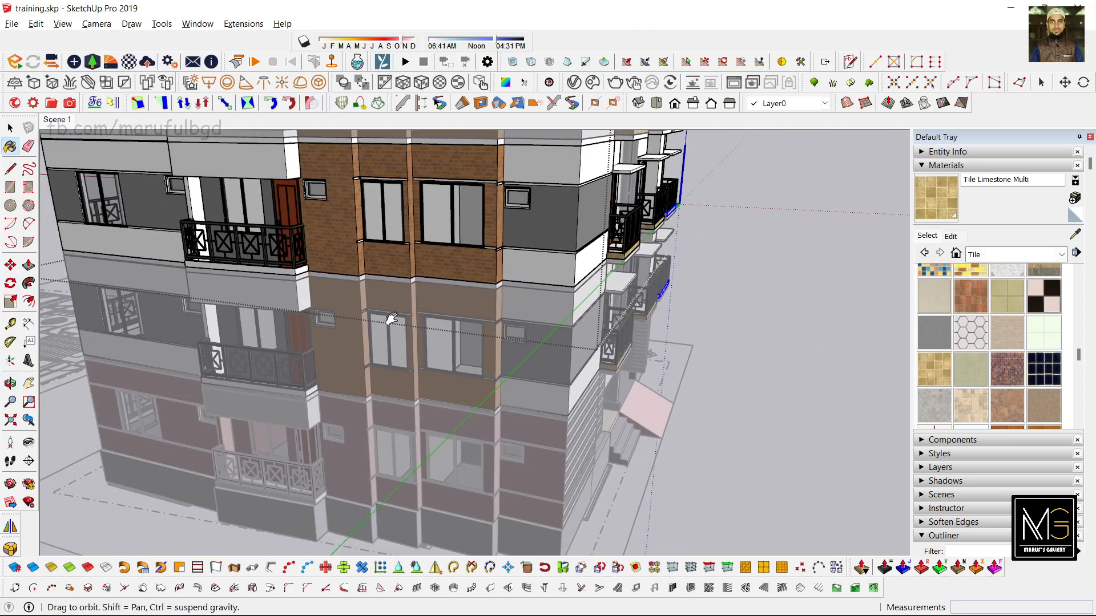
{"action": "scroll", "coordinate": [371, 284], "scroll_direction": "up", "scroll_amount": 4}
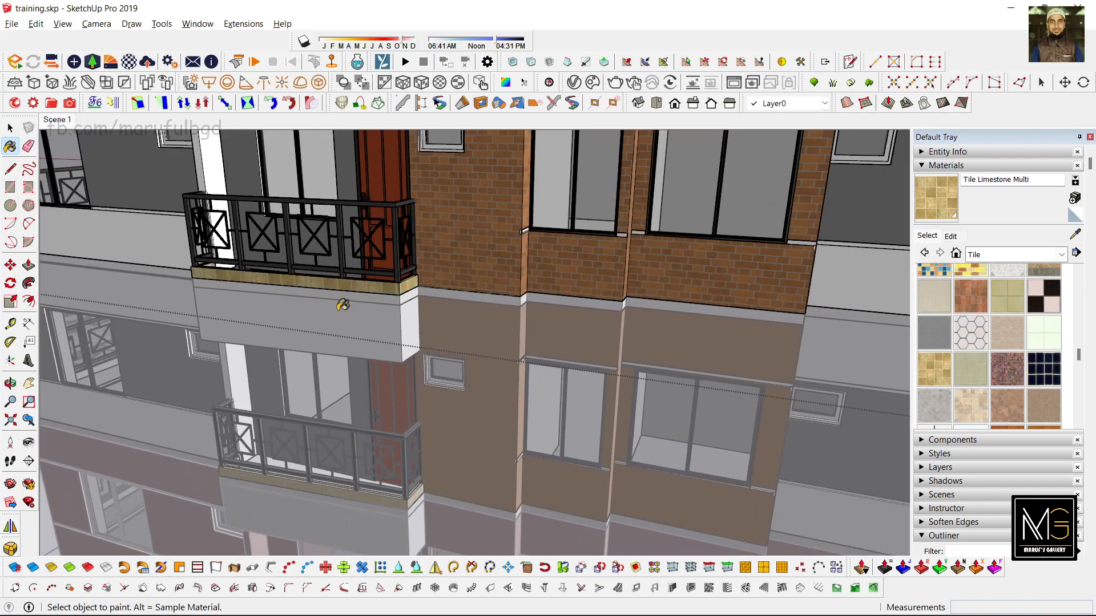
{"action": "scroll", "coordinate": [342, 305], "scroll_direction": "down", "scroll_amount": 3}
{"action": "middle_click_drag", "start_coordinate": [343, 305], "coordinate": [566, 339]}
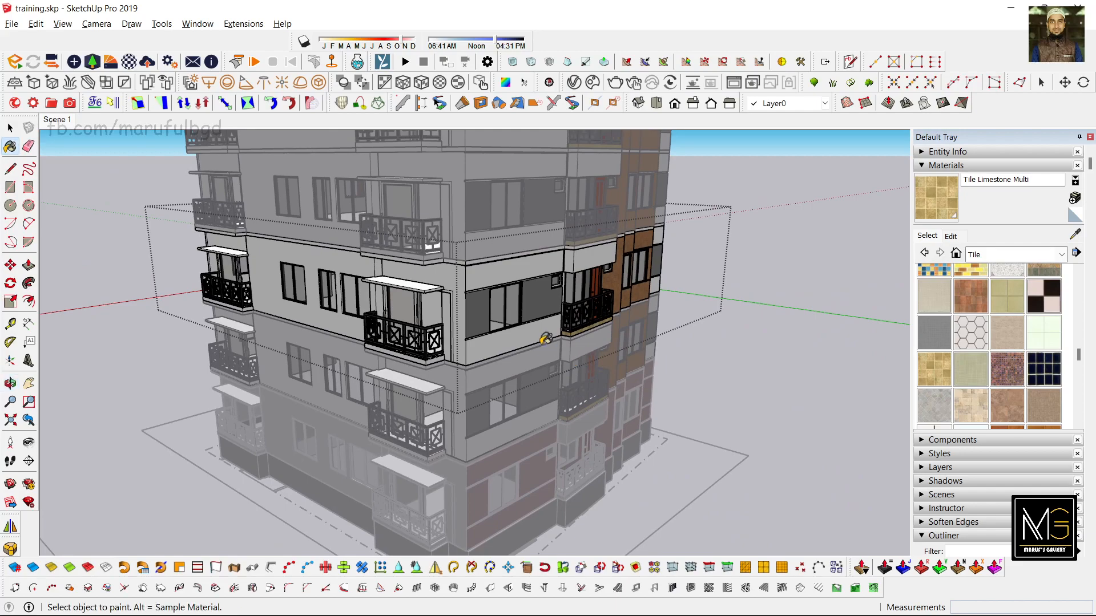